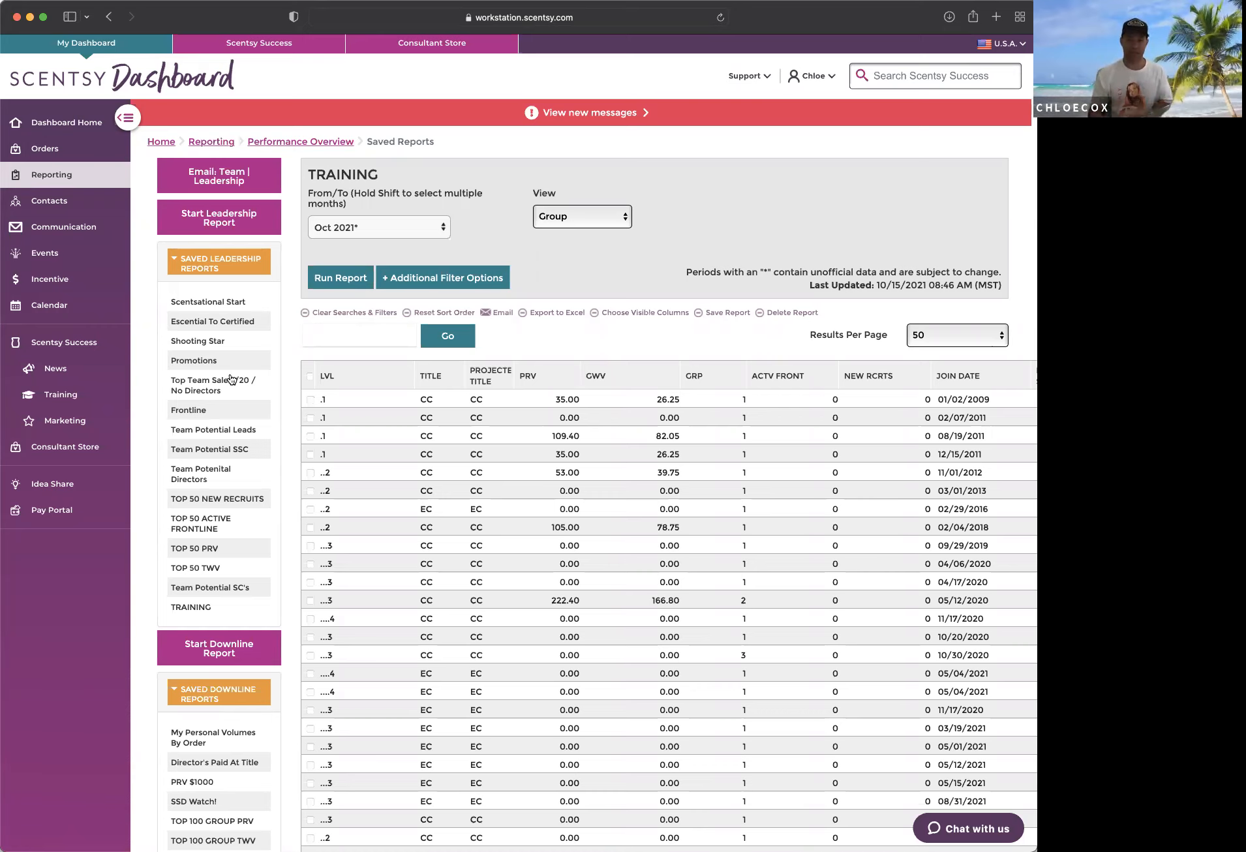
# Step: Look through the saved leadership reports and saved downline reports lists beside the TRAINING report
pyautogui.click(185, 268)
pyautogui.click(203, 266)
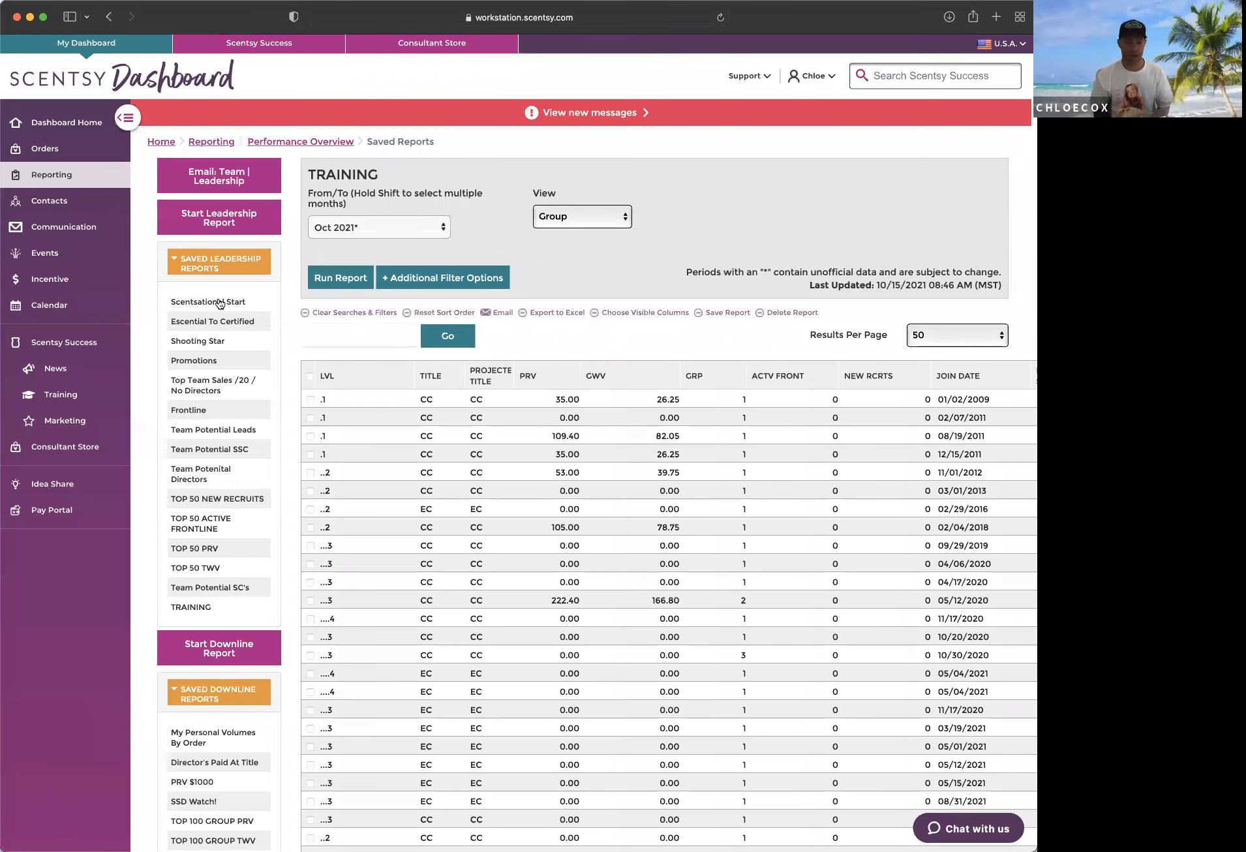
pyautogui.scroll(-10, 220, 303)
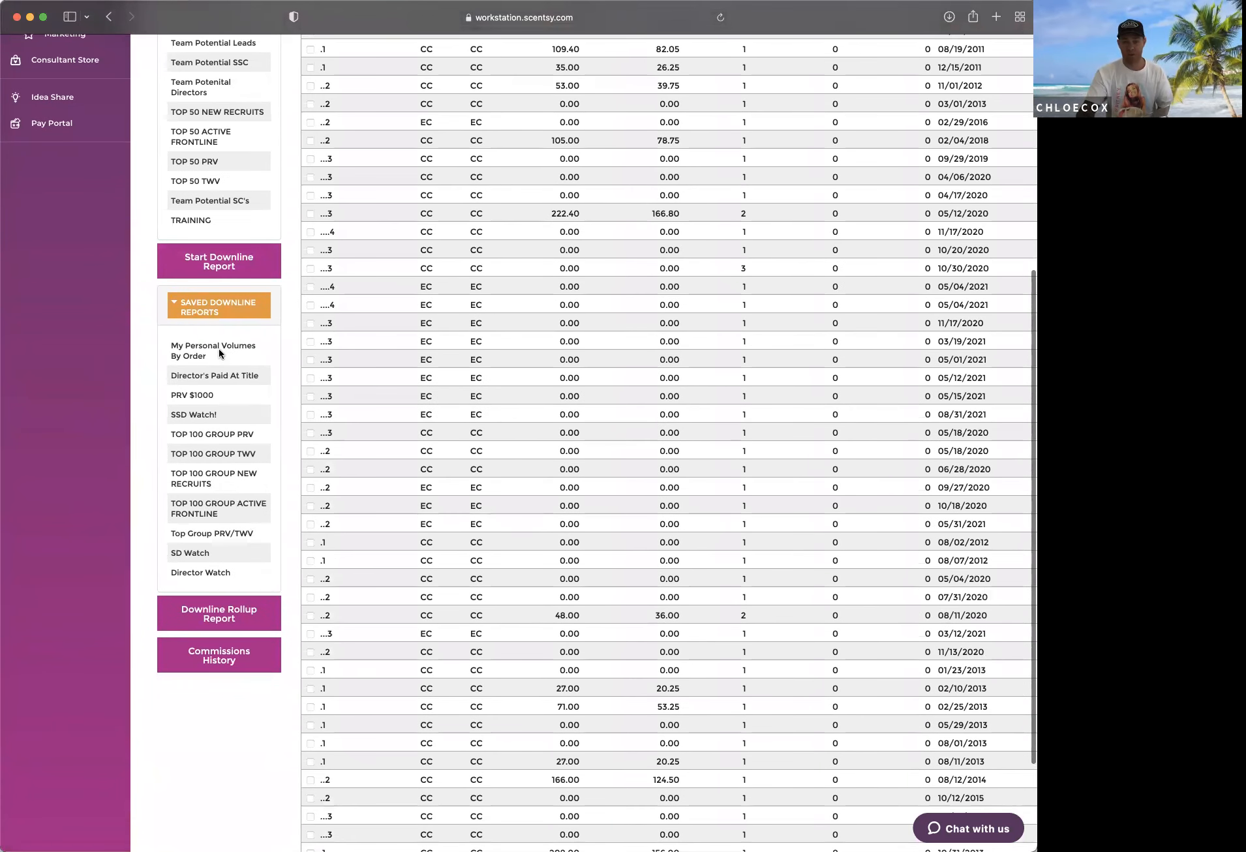
pyautogui.scroll(1, 220, 350)
pyautogui.scroll(2, 219, 348)
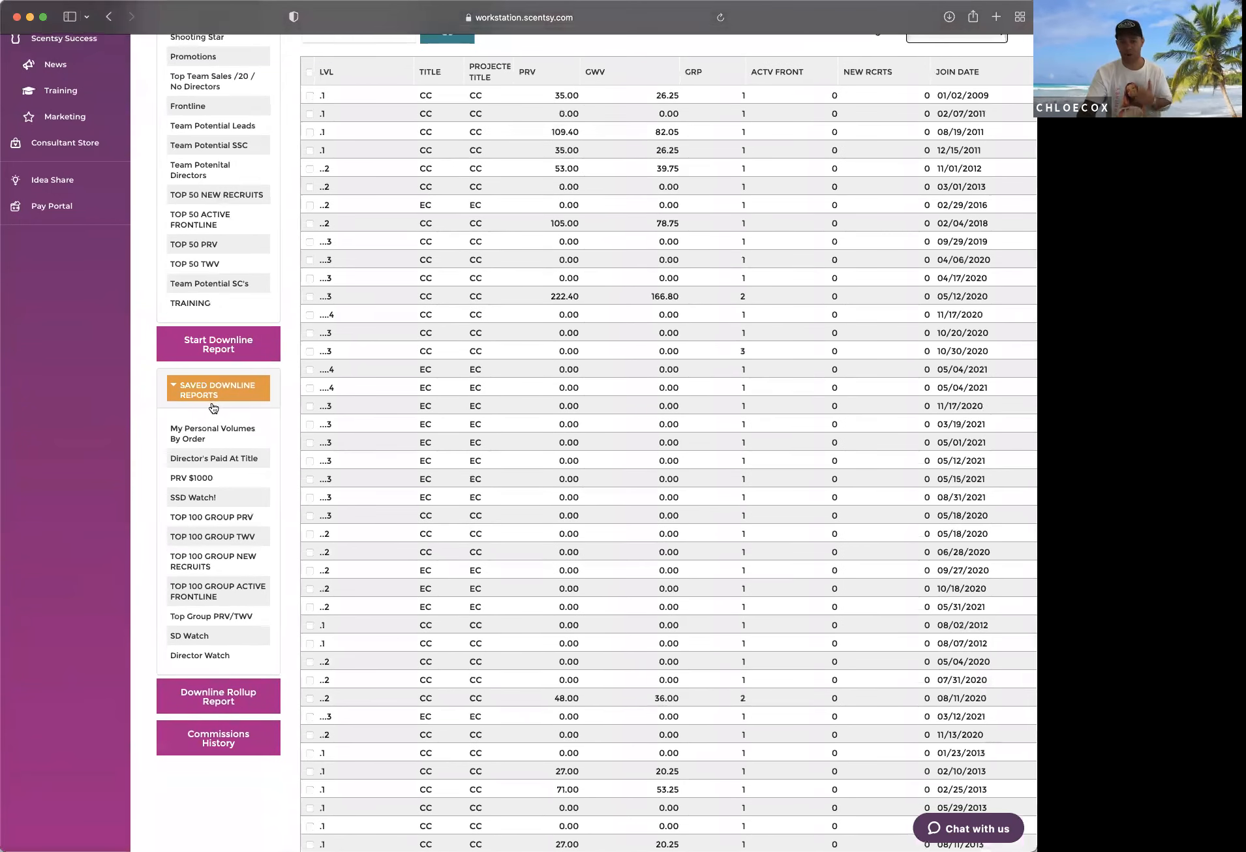
pyautogui.scroll(1, 212, 402)
pyautogui.scroll(3, 235, 457)
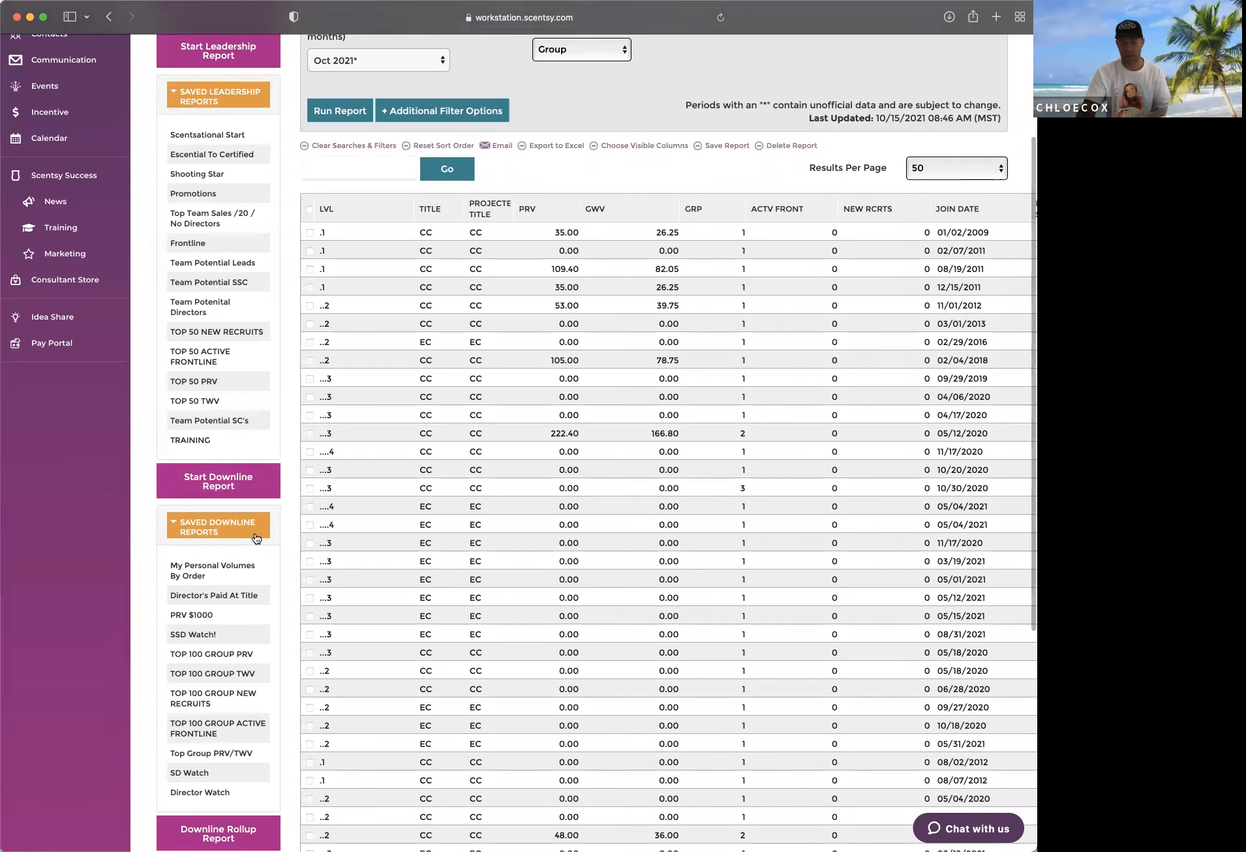
pyautogui.scroll(5, 253, 534)
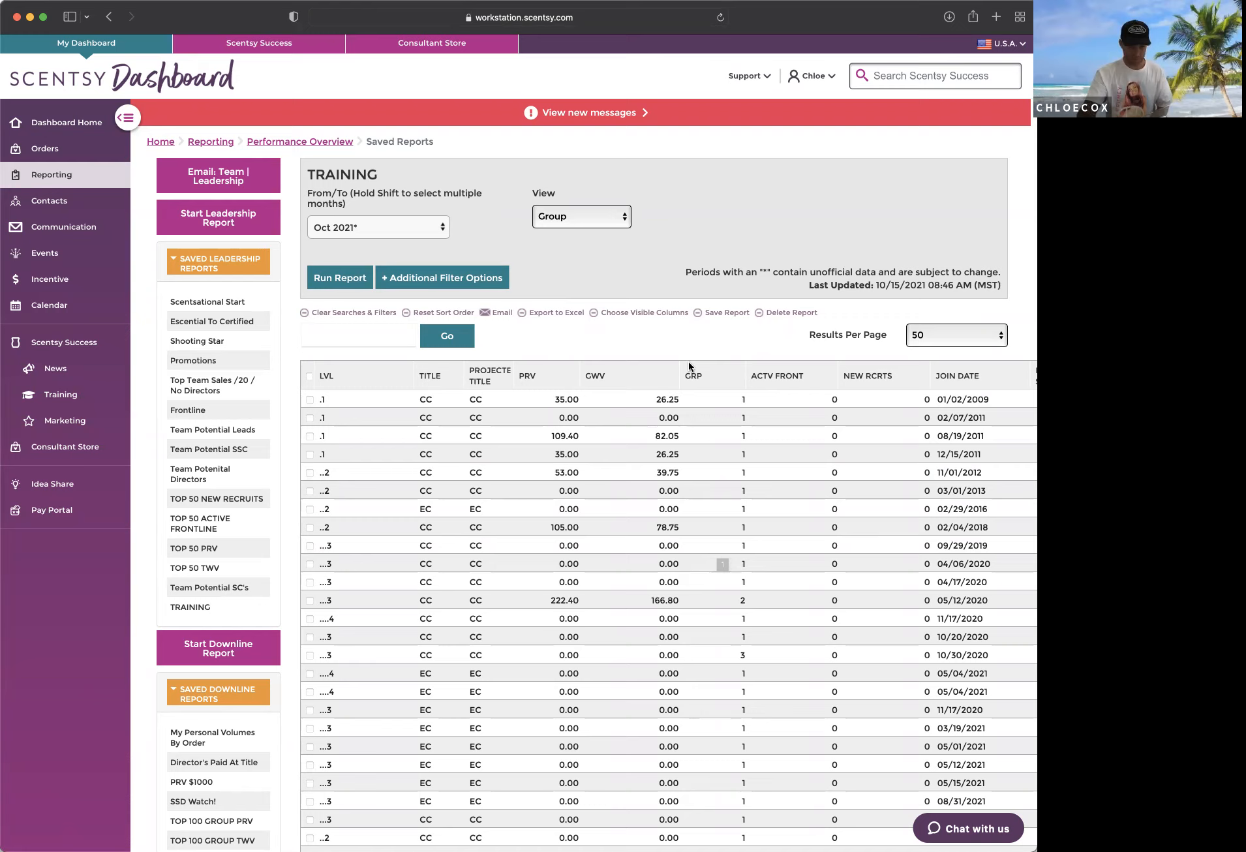
# Step: View the TRAINING report's additional filter options and its visible-column selection, closing each without changes
pyautogui.click(443, 287)
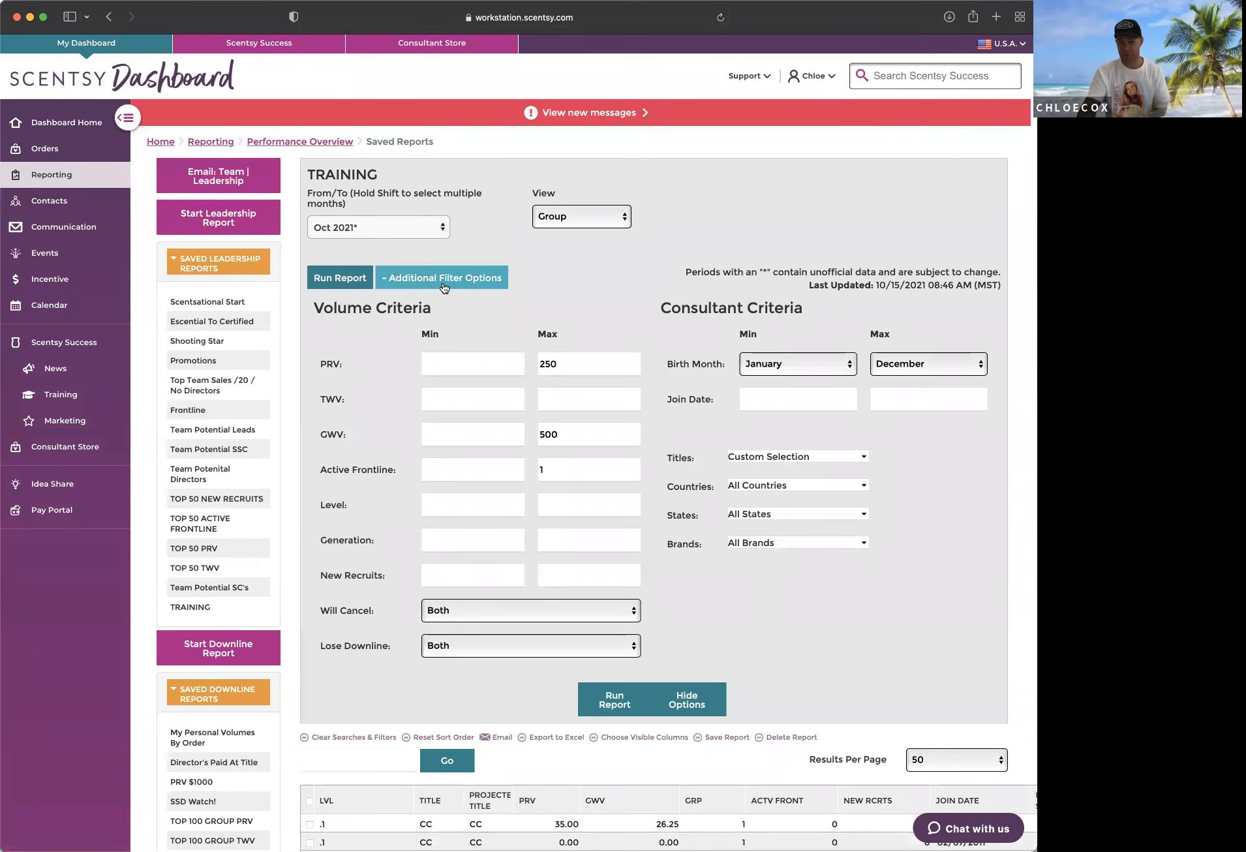
pyautogui.click(444, 278)
pyautogui.click(652, 314)
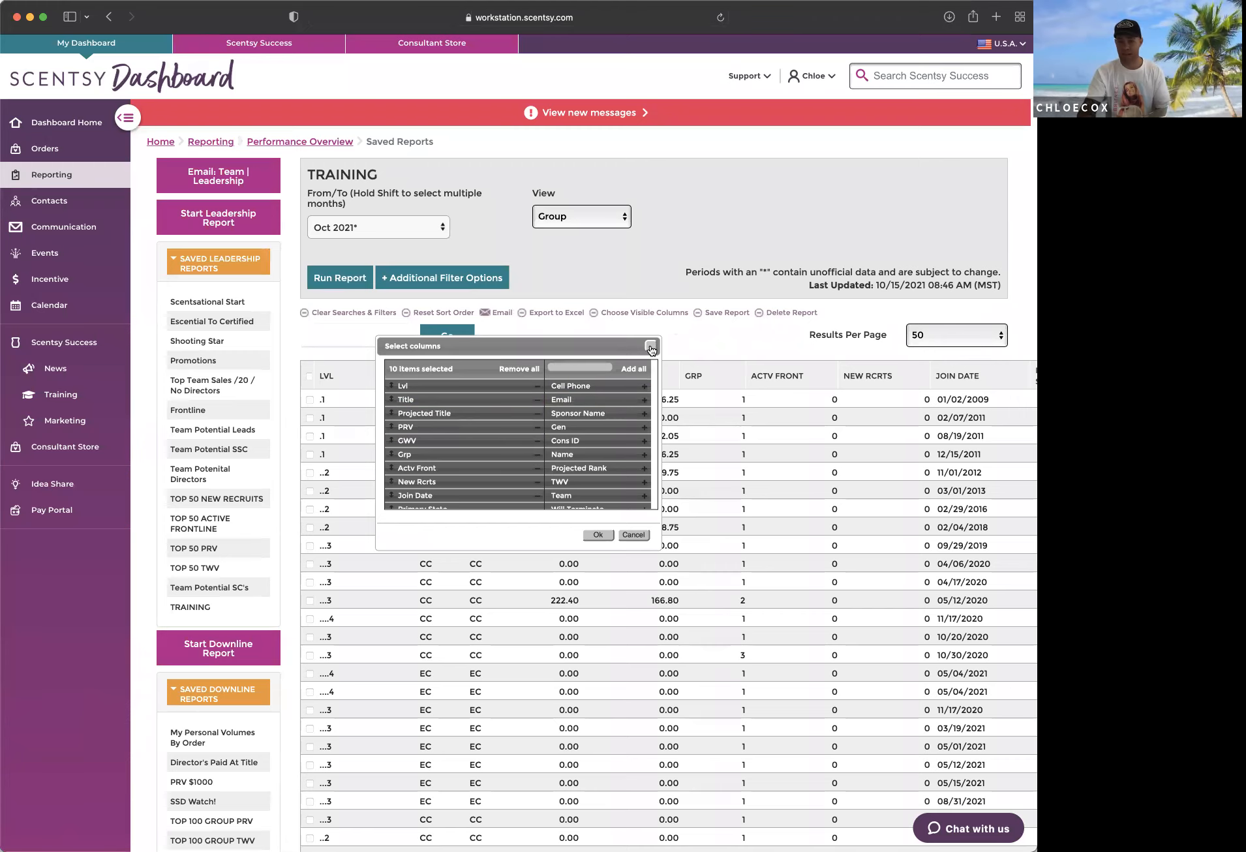
pyautogui.click(634, 534)
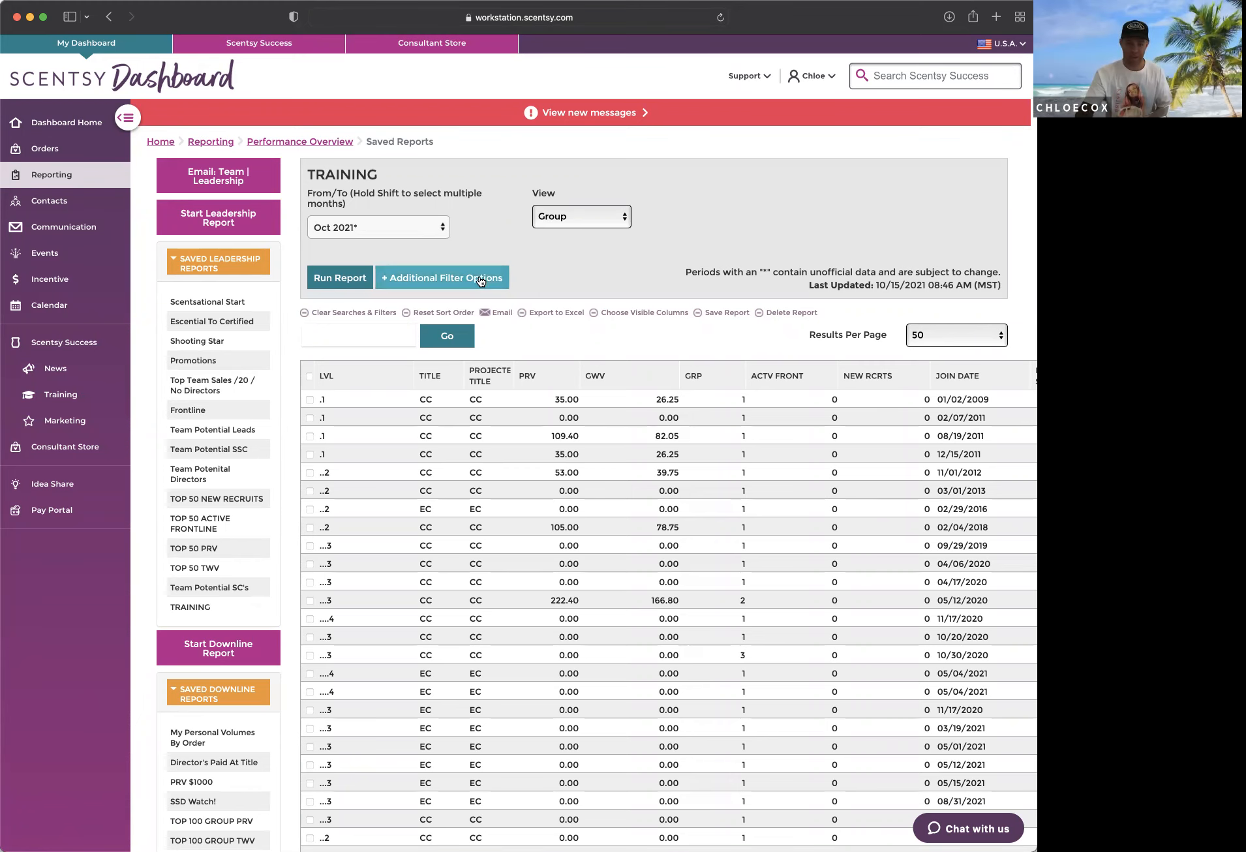
# Step: Reopen the additional filter options of the TRAINING report and clear the maximum PRV
pyautogui.click(443, 278)
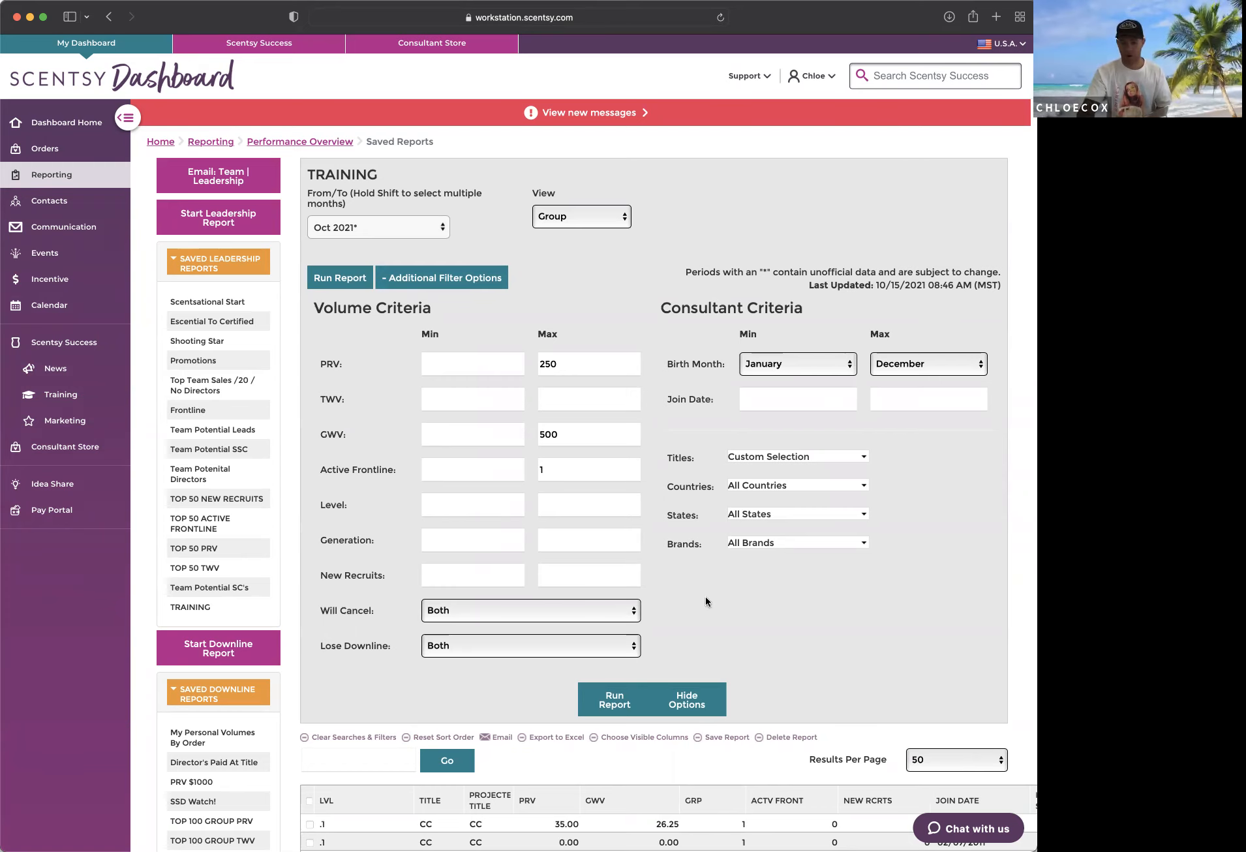
pyautogui.scroll(-10, 388, 741)
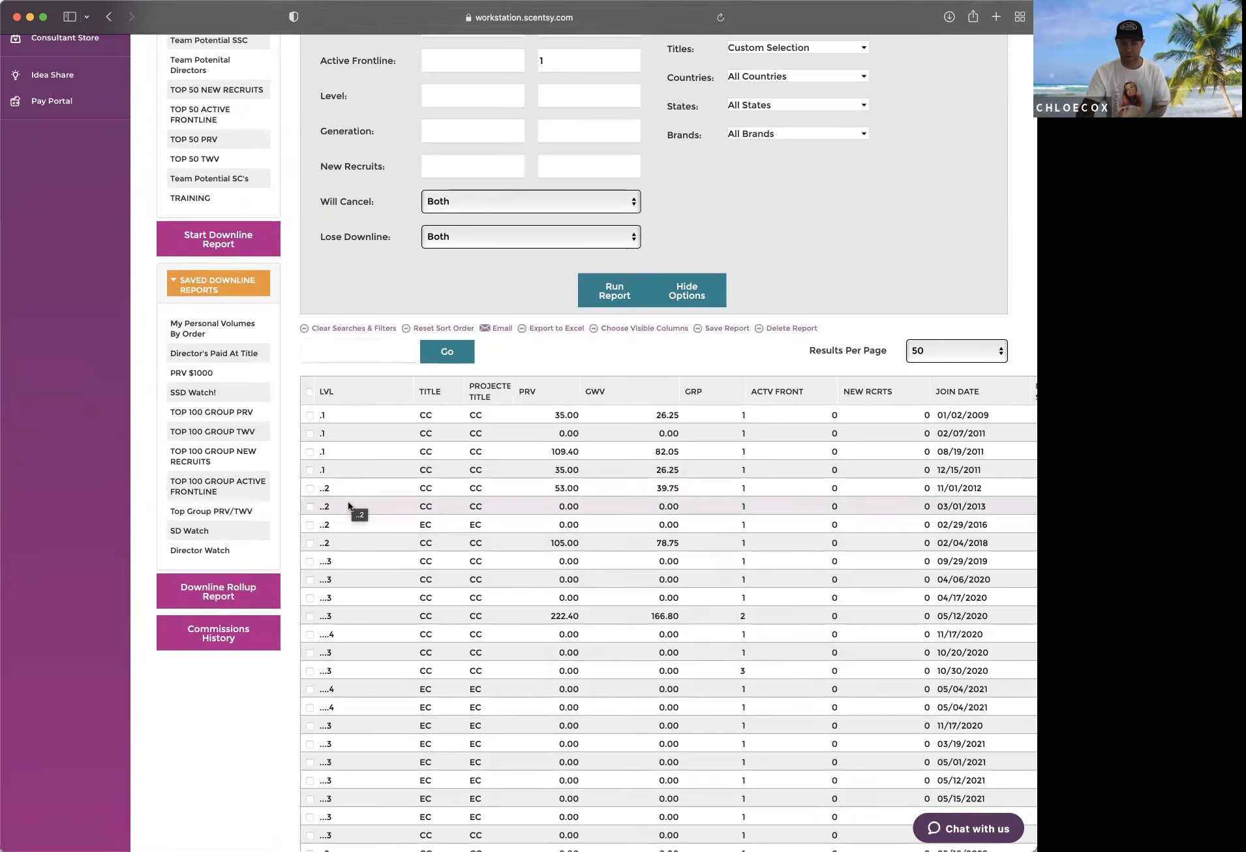
pyautogui.scroll(10, 347, 588)
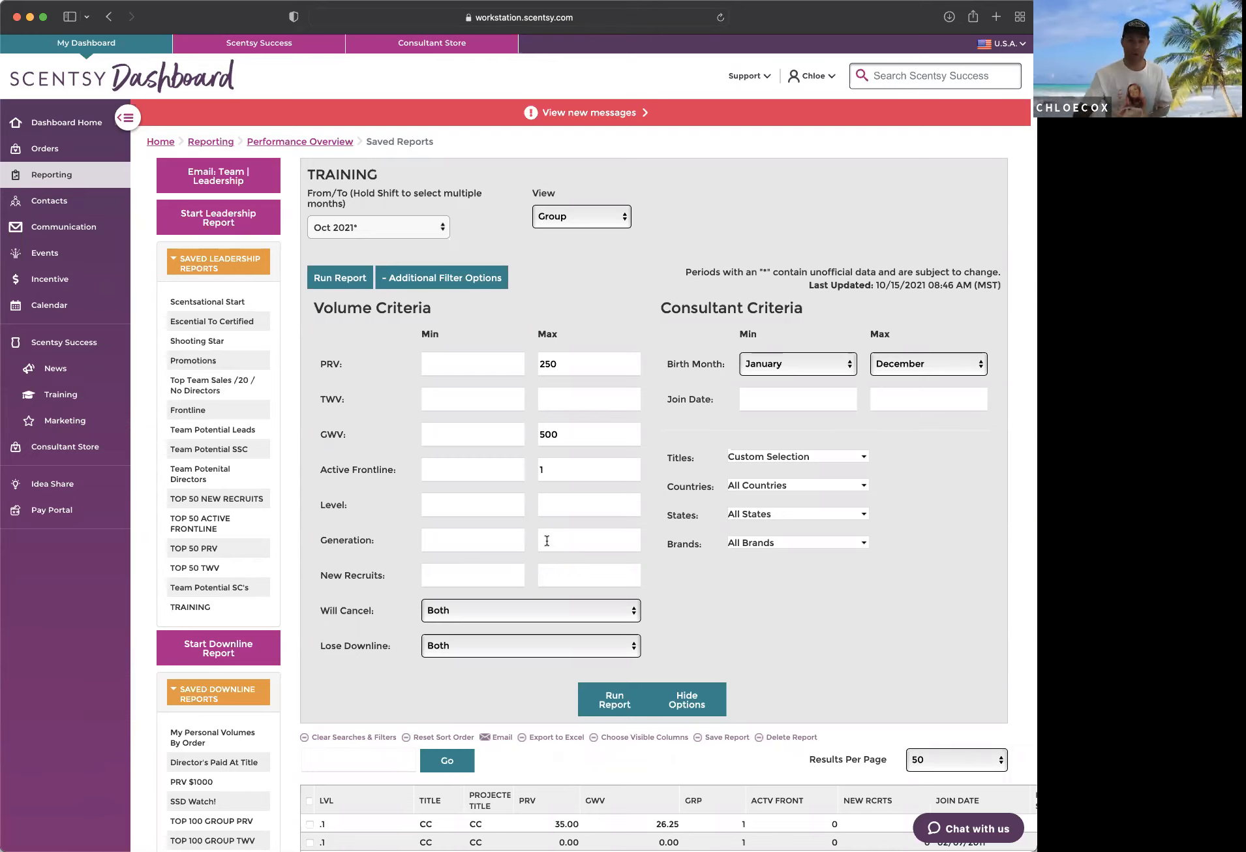
pyautogui.scroll(-5, 567, 540)
pyautogui.scroll(5, 567, 542)
pyautogui.moveTo(567, 356); pyautogui.dragTo(493, 359)
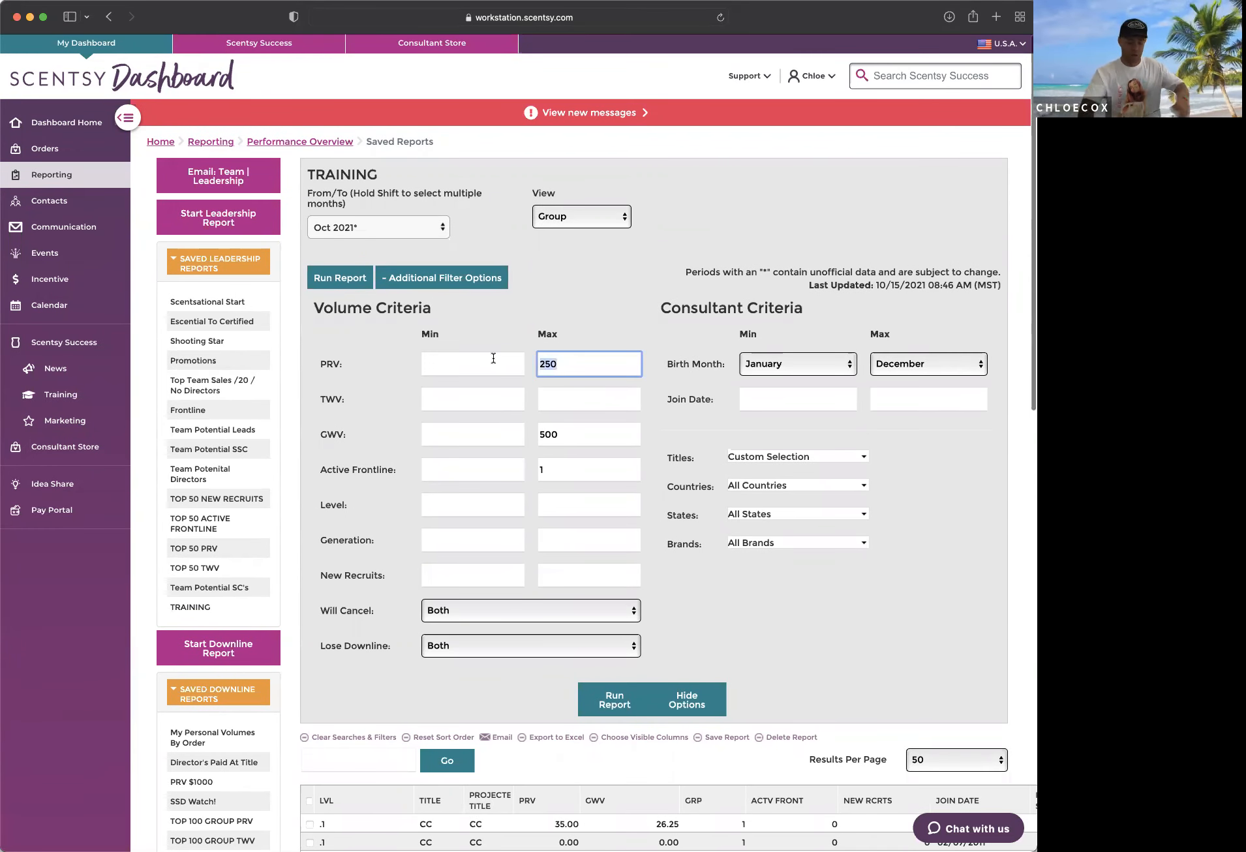
pyautogui.press('BackSpace')
# Step: Clear the maximum GWV and the maximum Active Frontline in the volume criteria
pyautogui.press('Tab')
pyautogui.press('Tab')
pyautogui.press('Tab')
pyautogui.press('Tab')
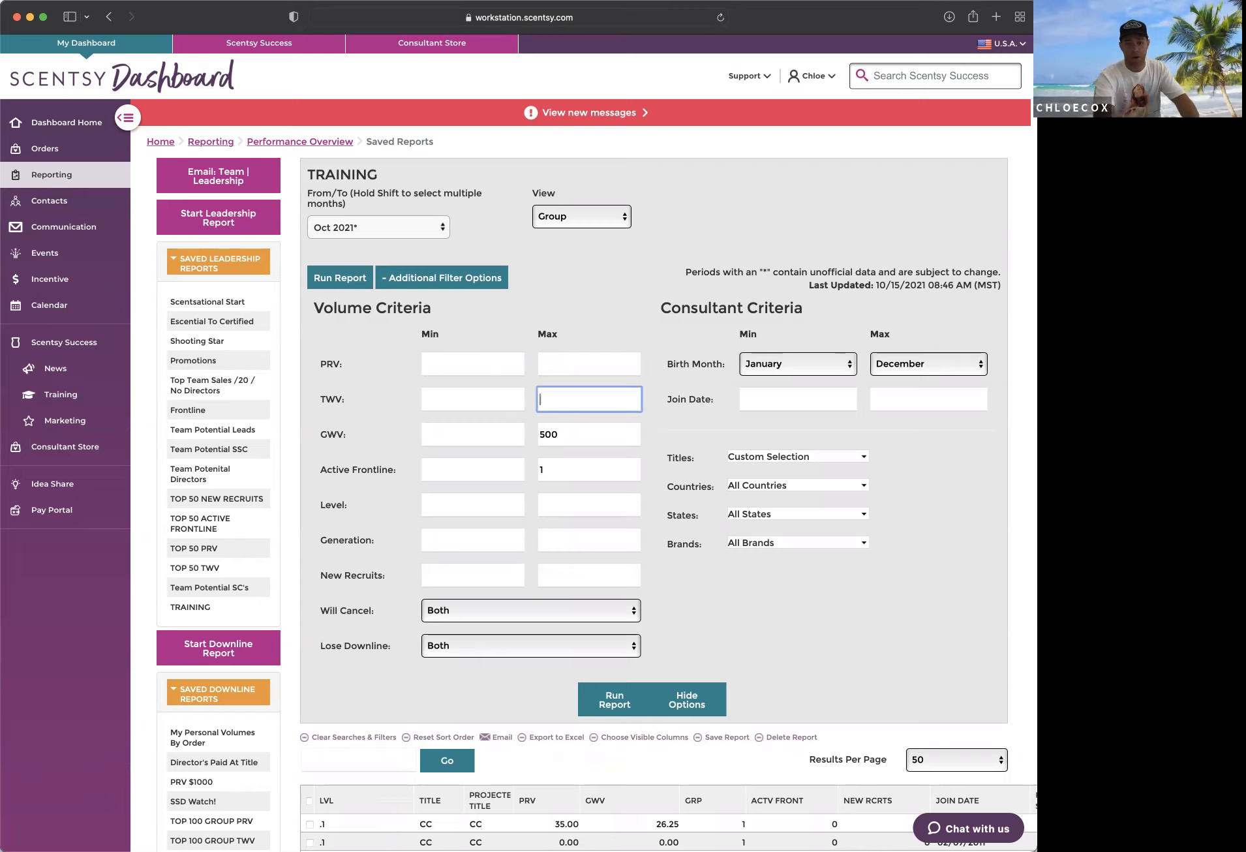
pyautogui.press('BackSpace')
pyautogui.press('Tab')
pyautogui.press('Tab')
pyautogui.press('BackSpace')
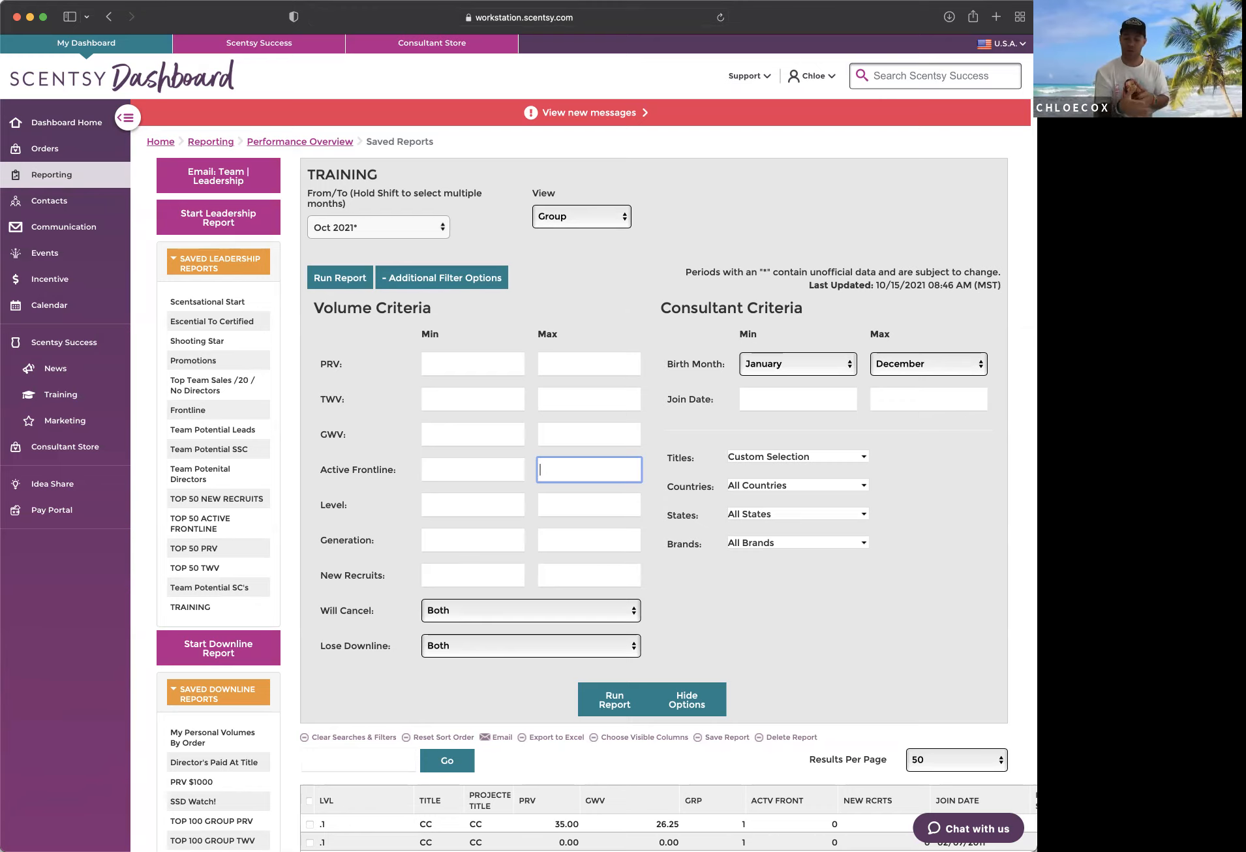
# Step: Set the minimum PRV to 250 and the minimum GWV to 500
pyautogui.click(467, 370)
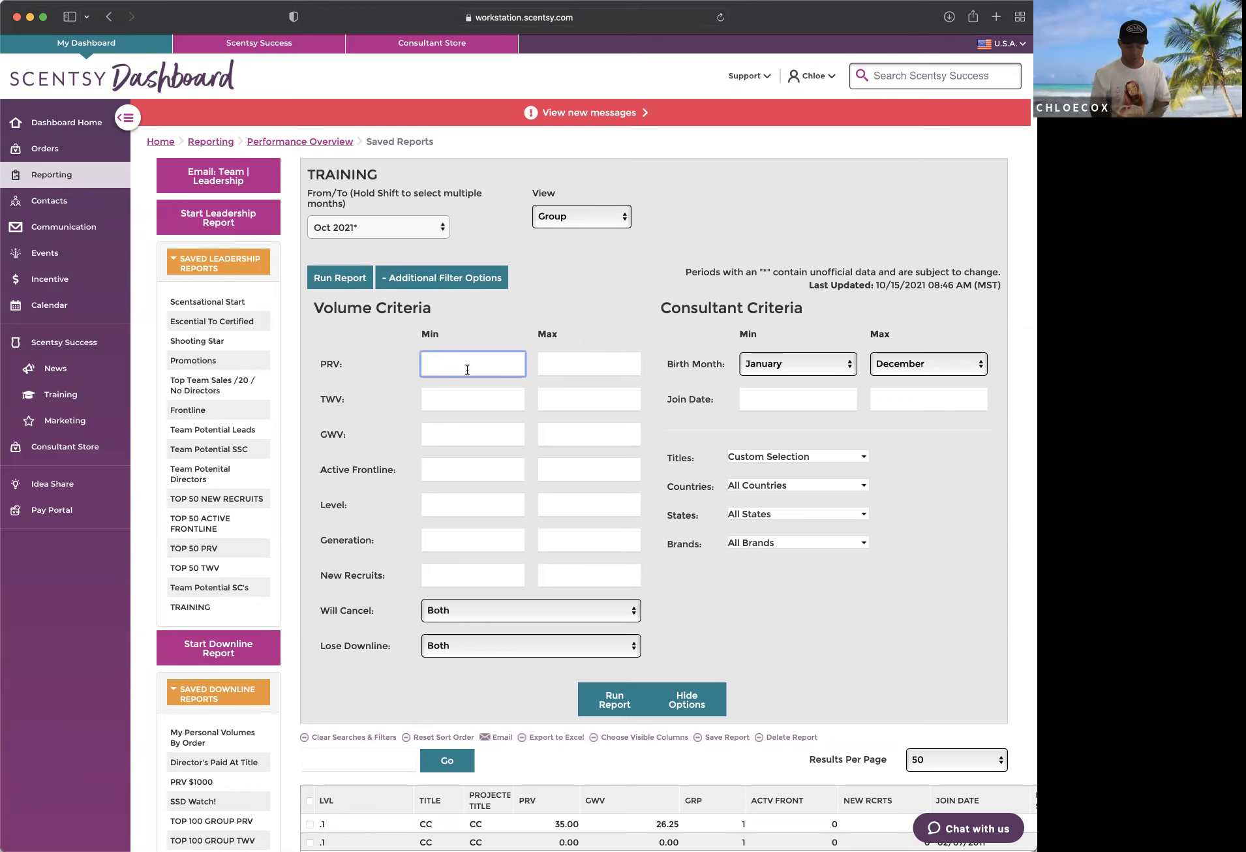
pyautogui.write('250')
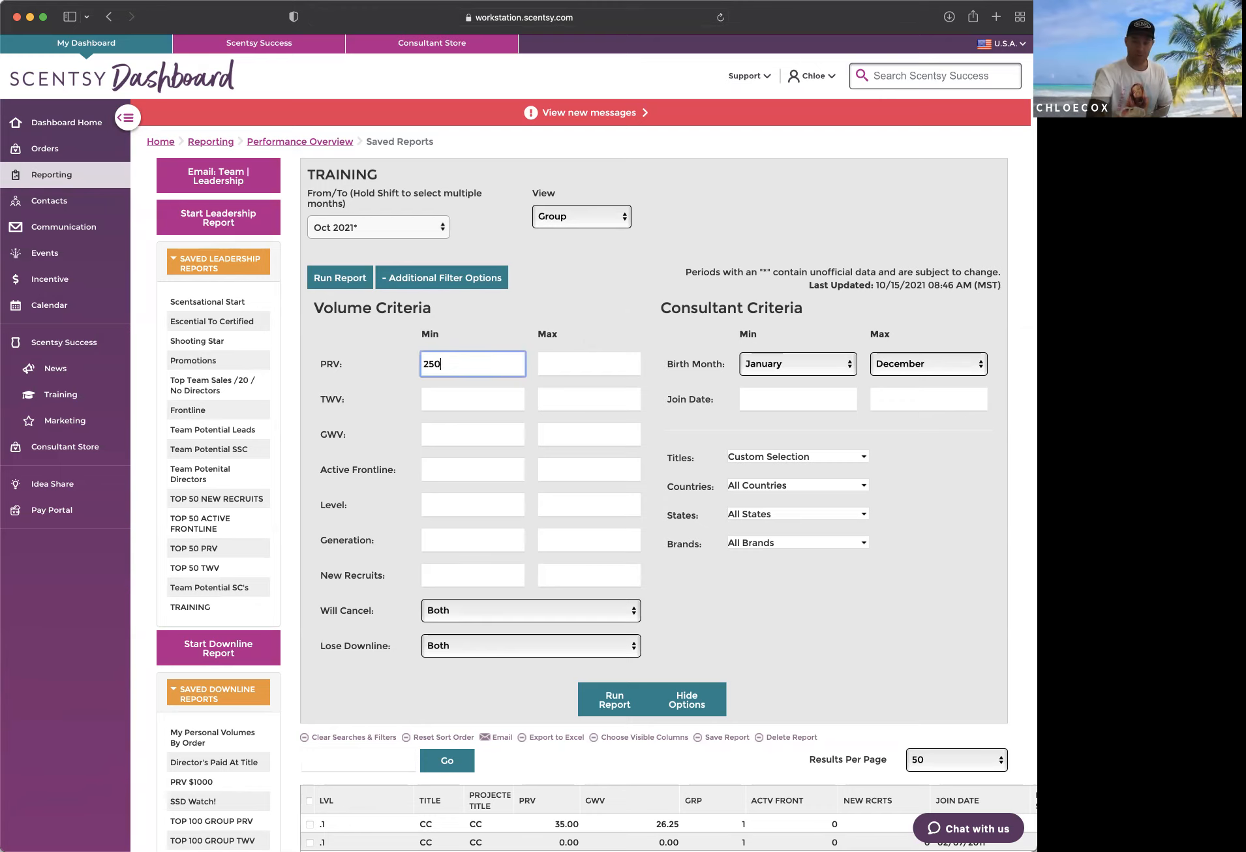
pyautogui.press('Tab')
pyautogui.press('Tab')
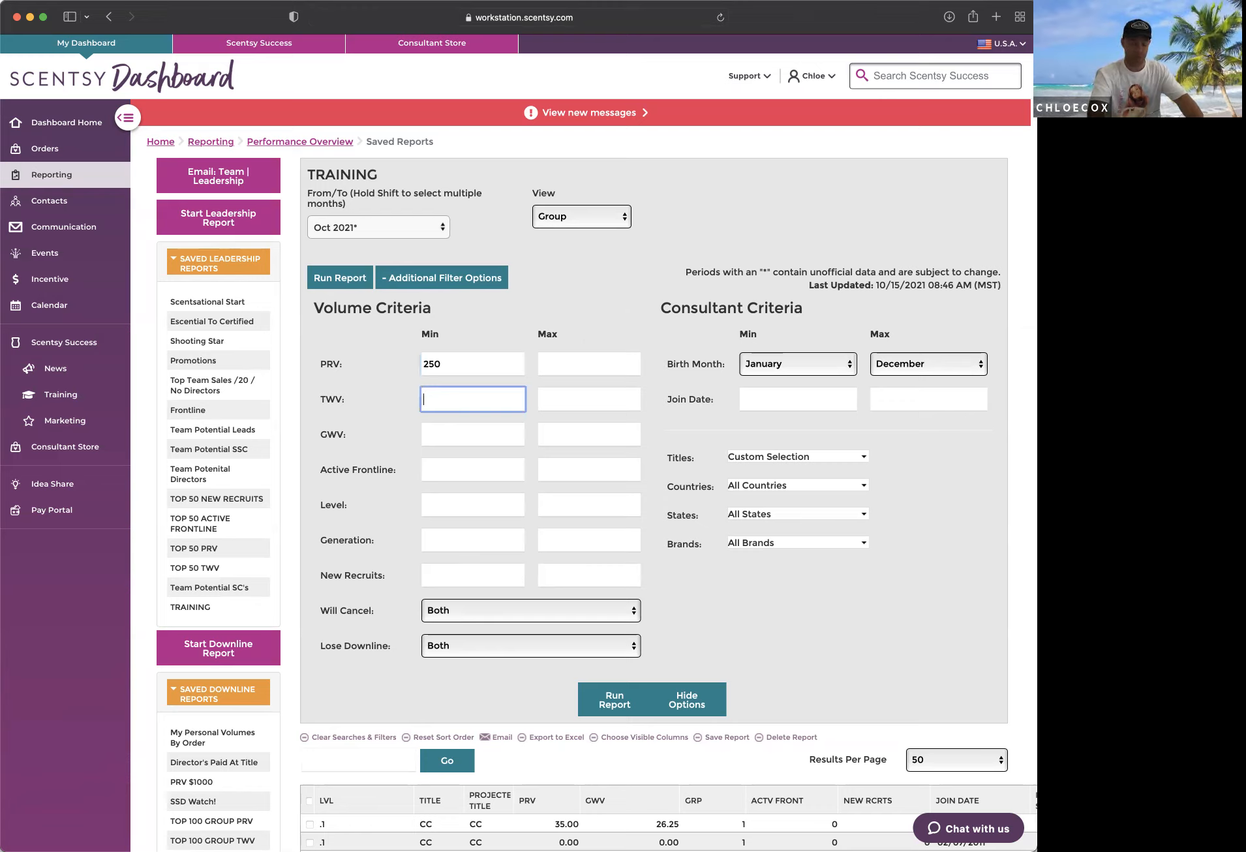
pyautogui.press('Tab')
pyautogui.press('Tab')
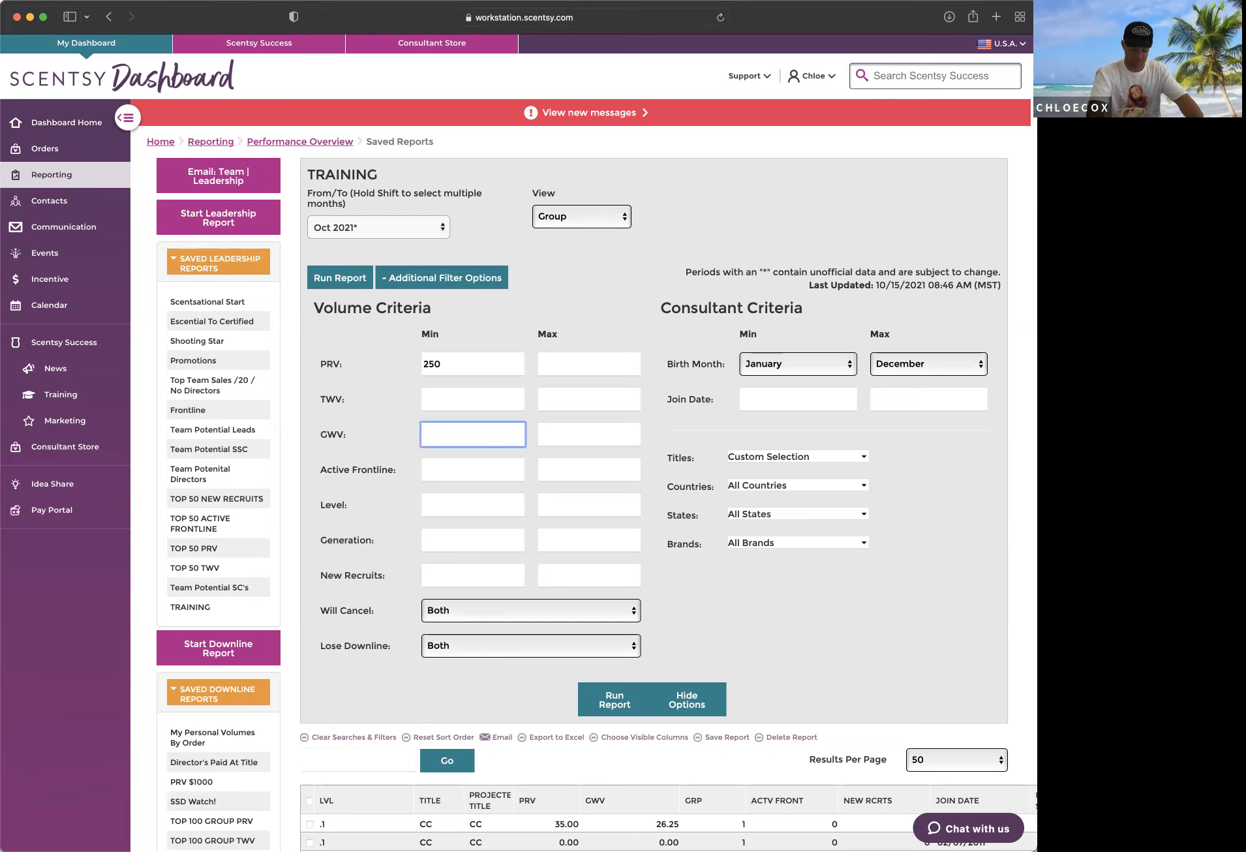
pyautogui.write('500')
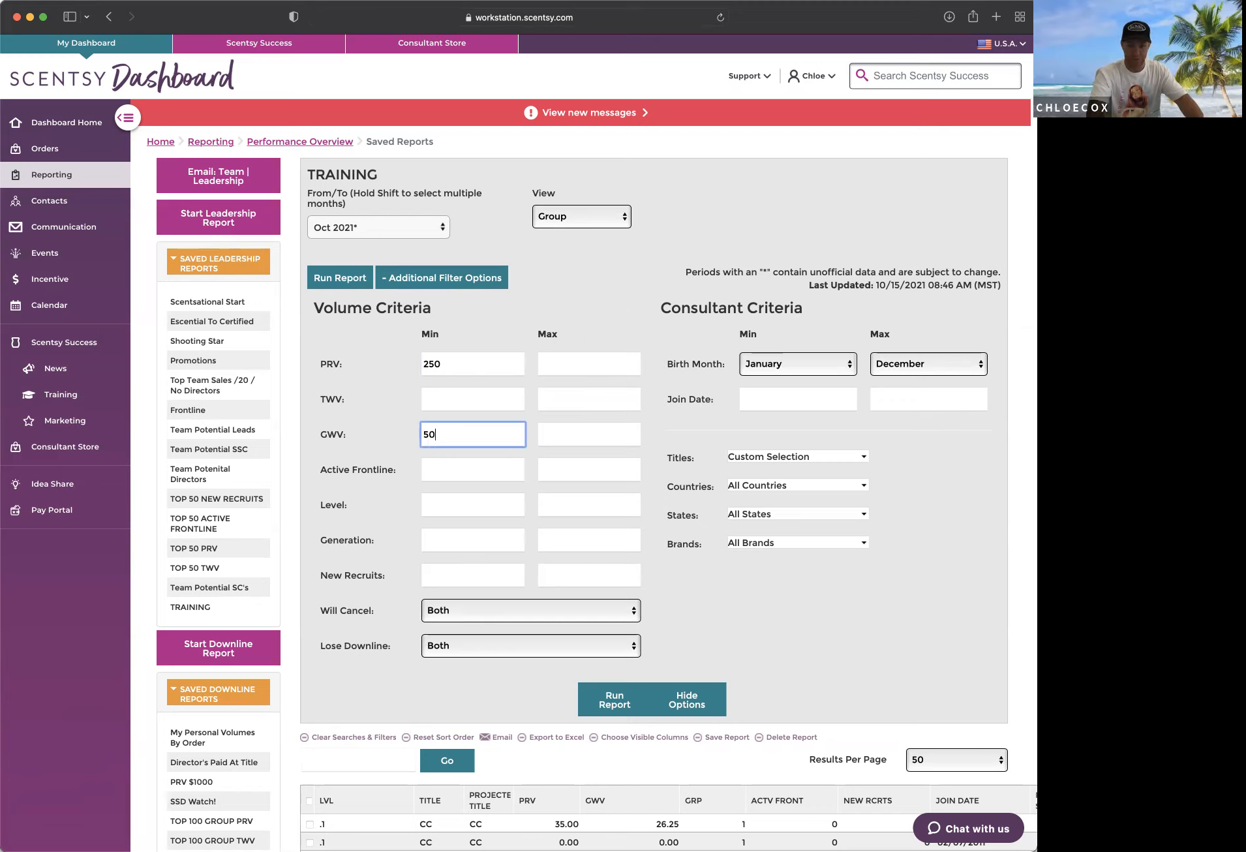
# Step: Set the minimum Active Frontline to 0, leaving the Level and Generation minimums empty
pyautogui.press('Tab')
pyautogui.press('Tab')
pyautogui.write('1')
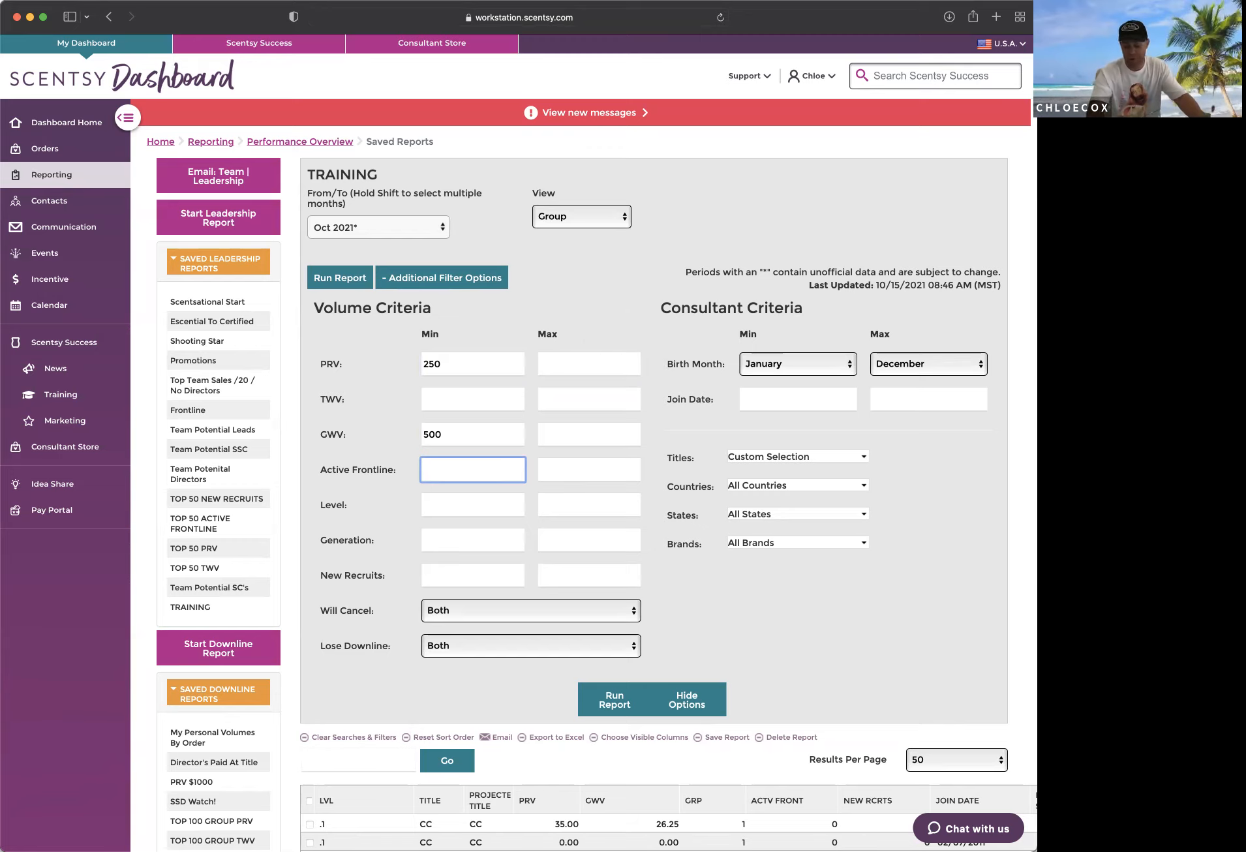
pyautogui.write('0')
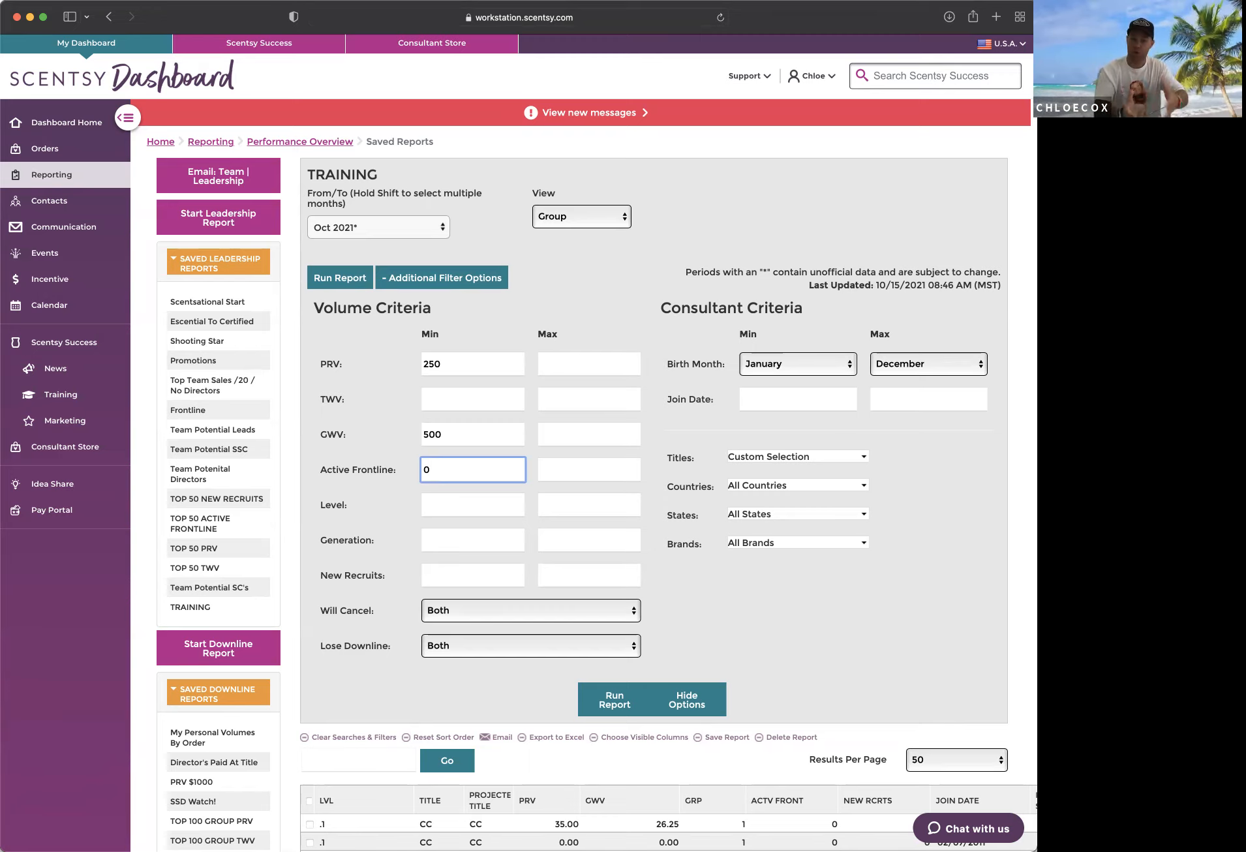
pyautogui.press('Tab')
pyautogui.press('Tab')
pyautogui.press('Tab')
pyautogui.press('Tab')
pyautogui.press('Tab')
pyautogui.press('Tab')
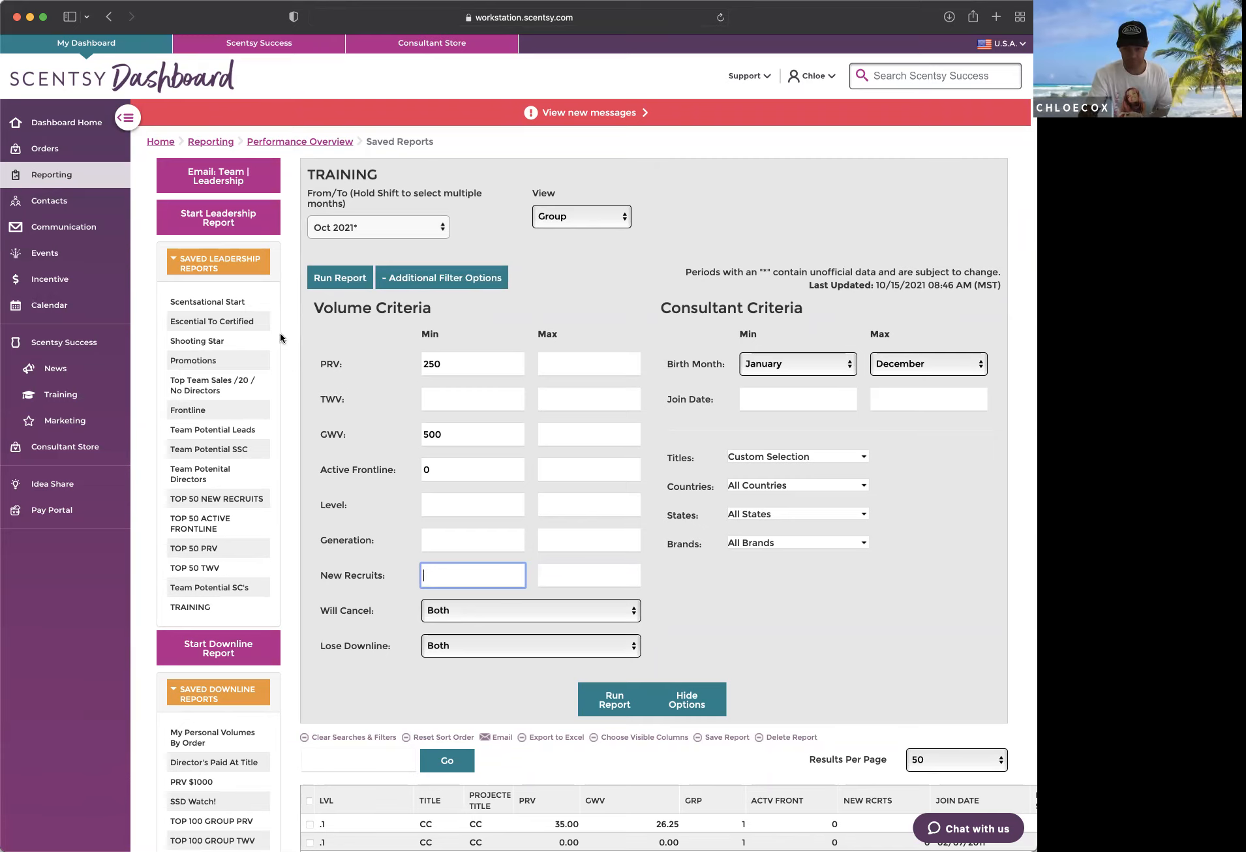
# Step: Clear the Titles filter and select only Escential Consultant and Certified Consultant
pyautogui.click(838, 457)
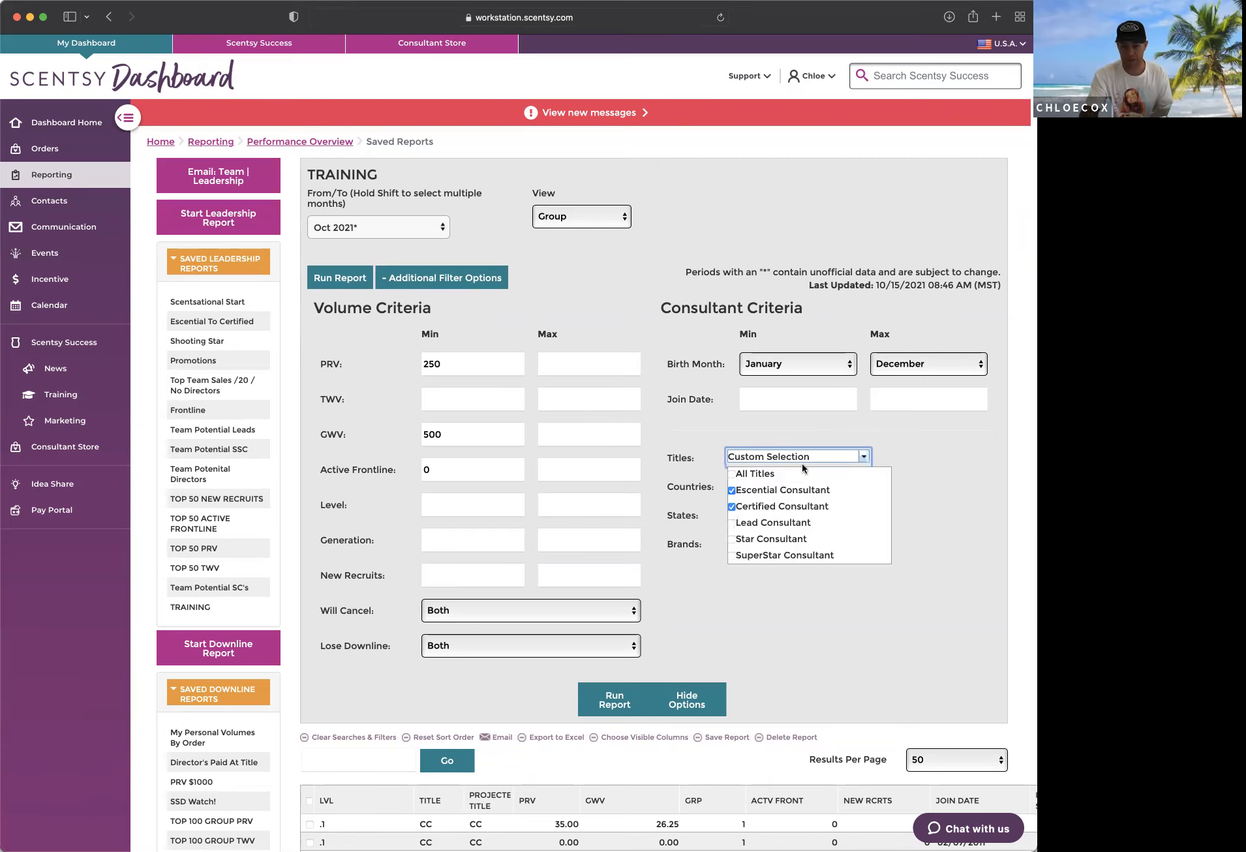
pyautogui.click(731, 476)
pyautogui.click(734, 491)
pyautogui.click(733, 479)
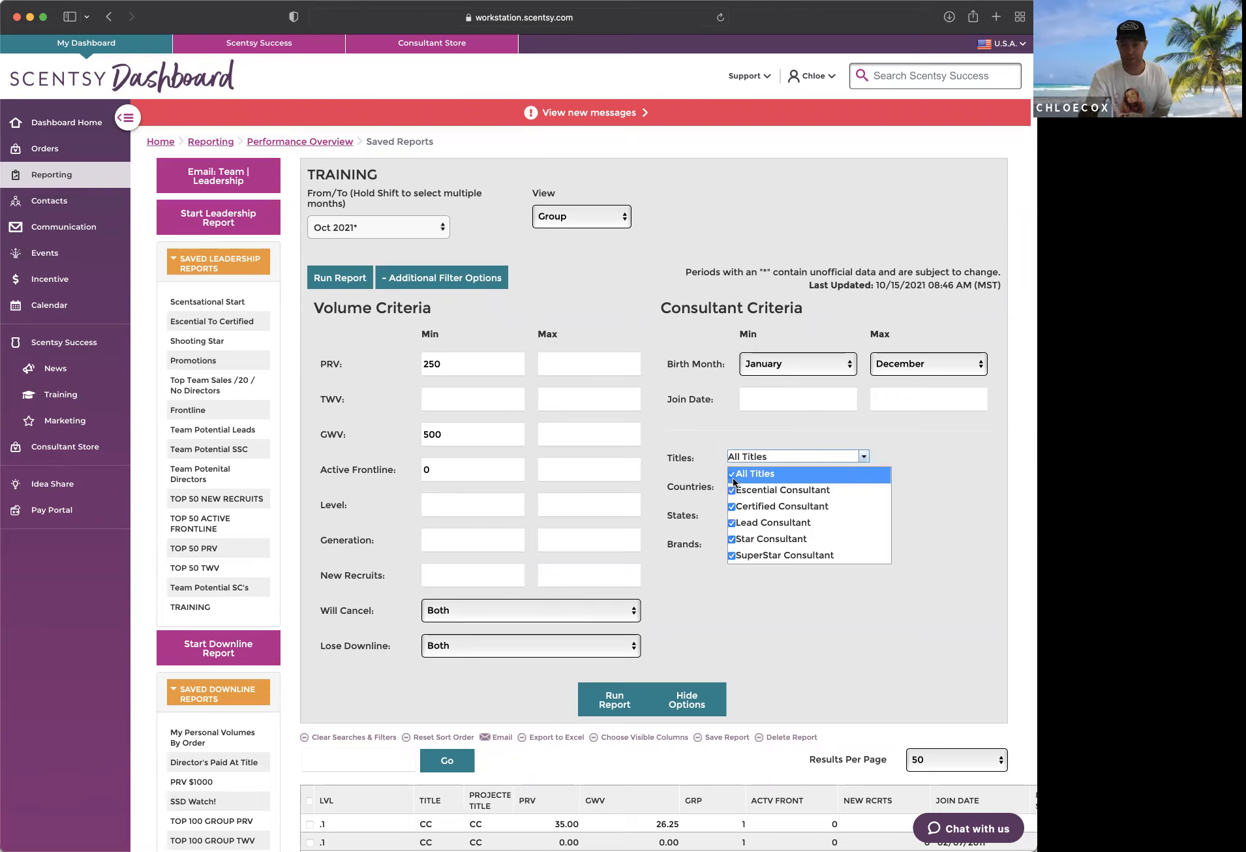
pyautogui.click(733, 479)
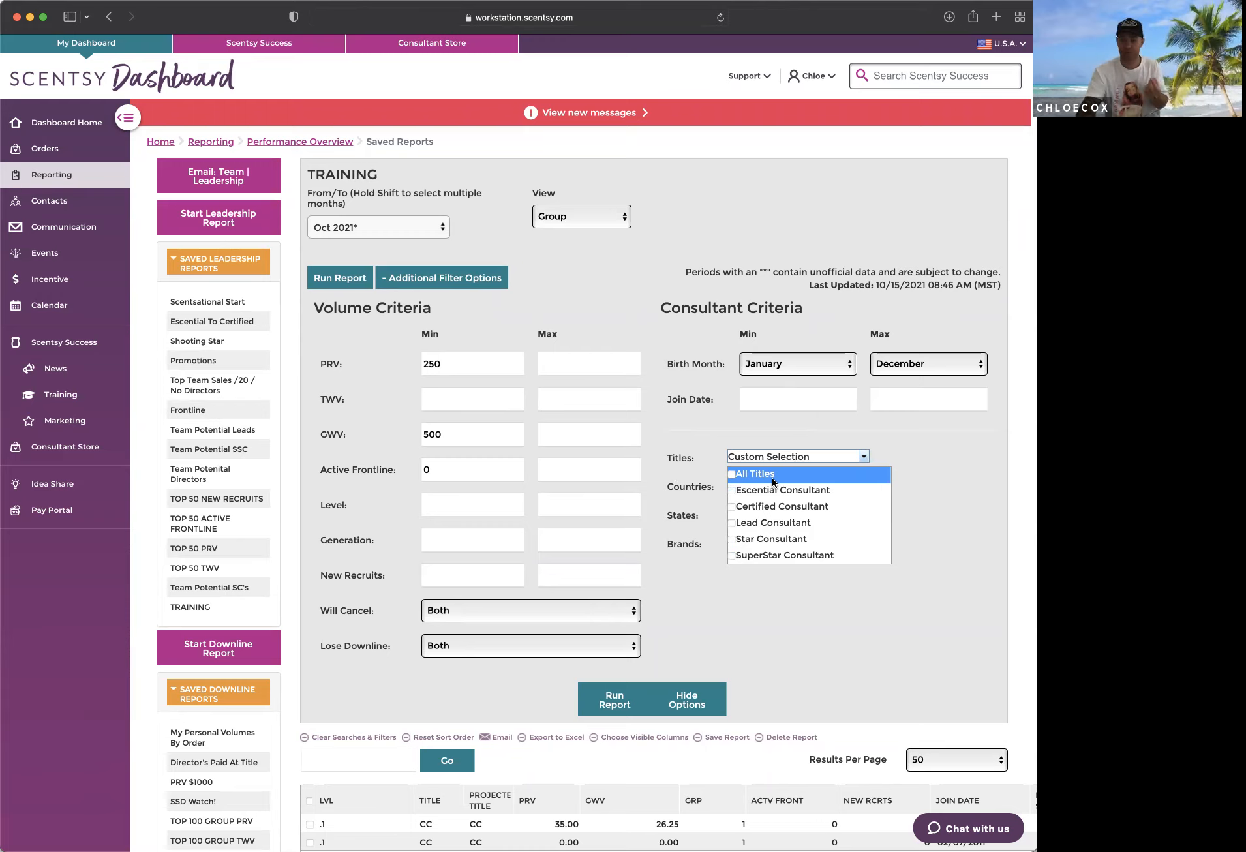
pyautogui.click(731, 491)
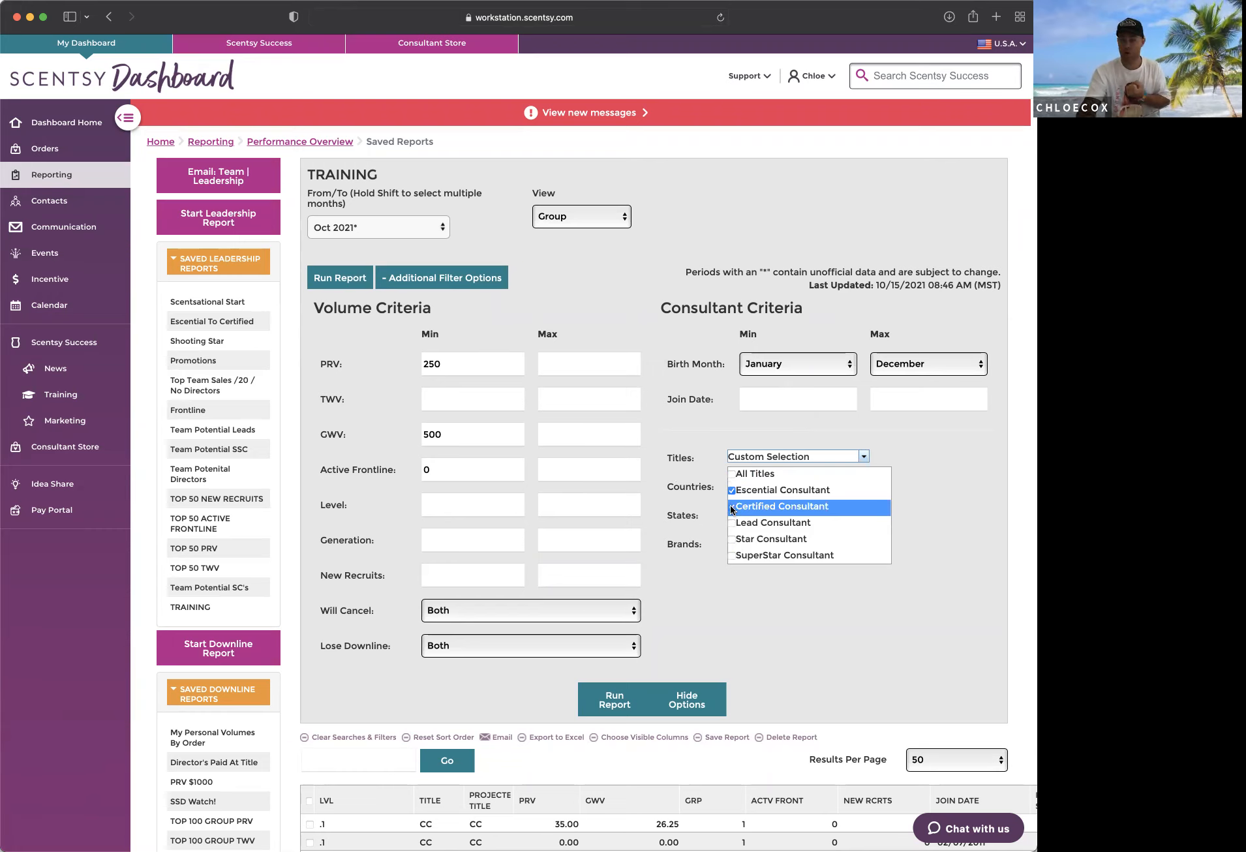
pyautogui.click(731, 509)
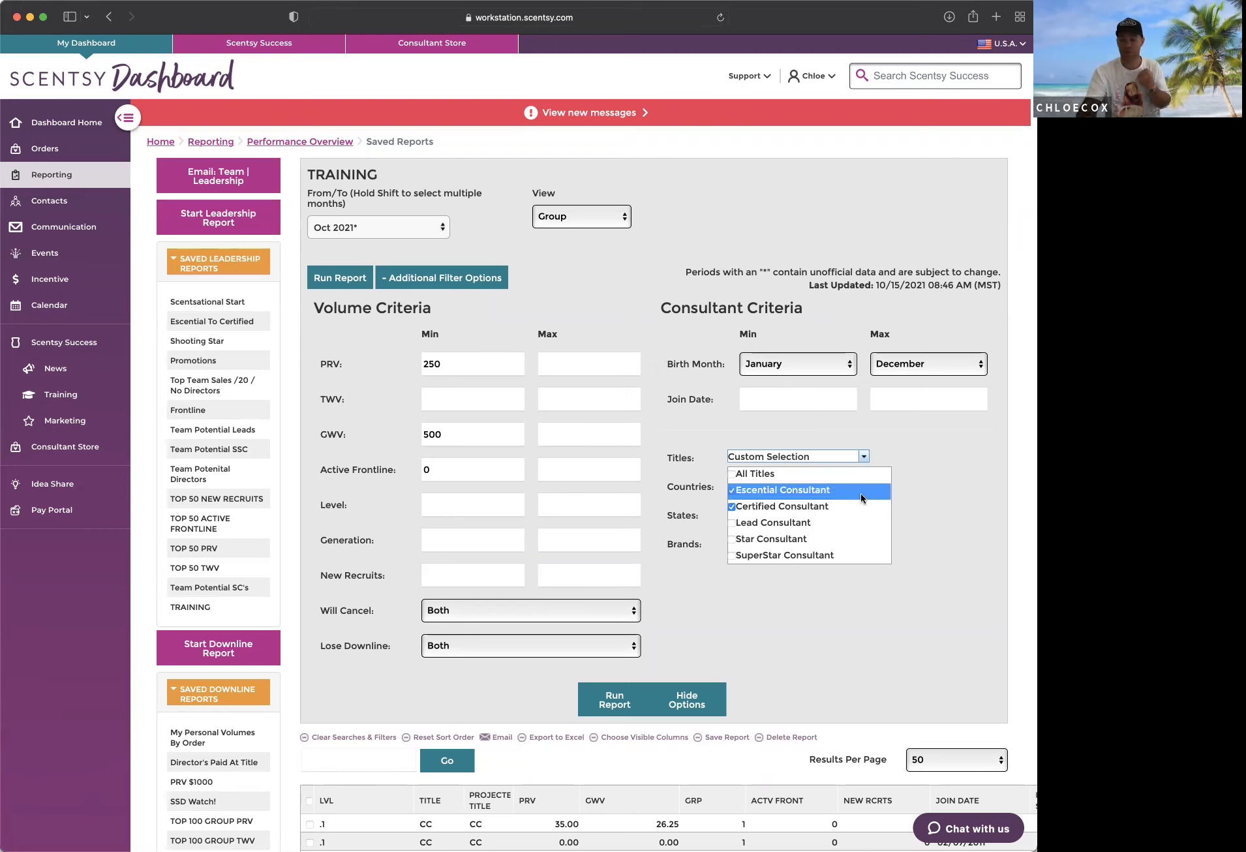
pyautogui.click(946, 500)
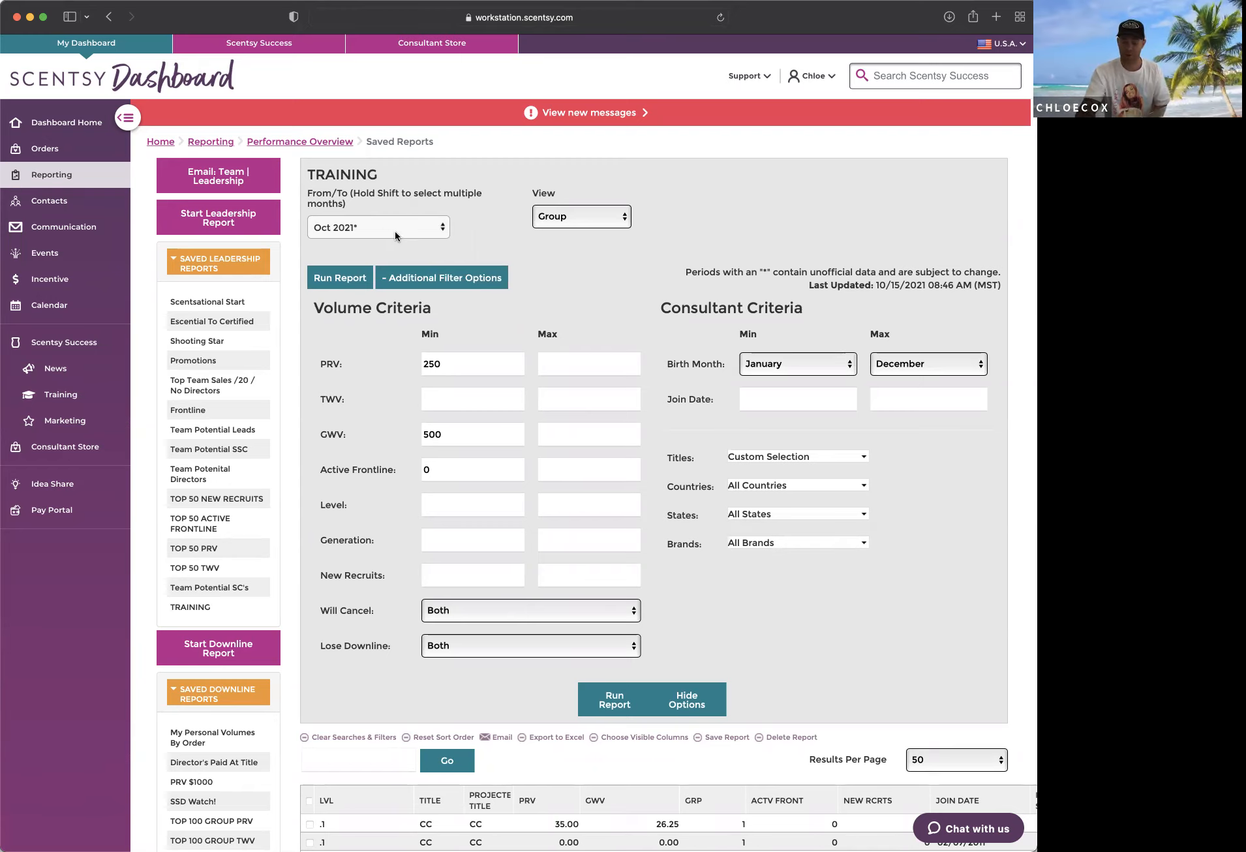
# Step: Run the report for Oct 2021 with the new filters and review the listed consultants
pyautogui.click(606, 702)
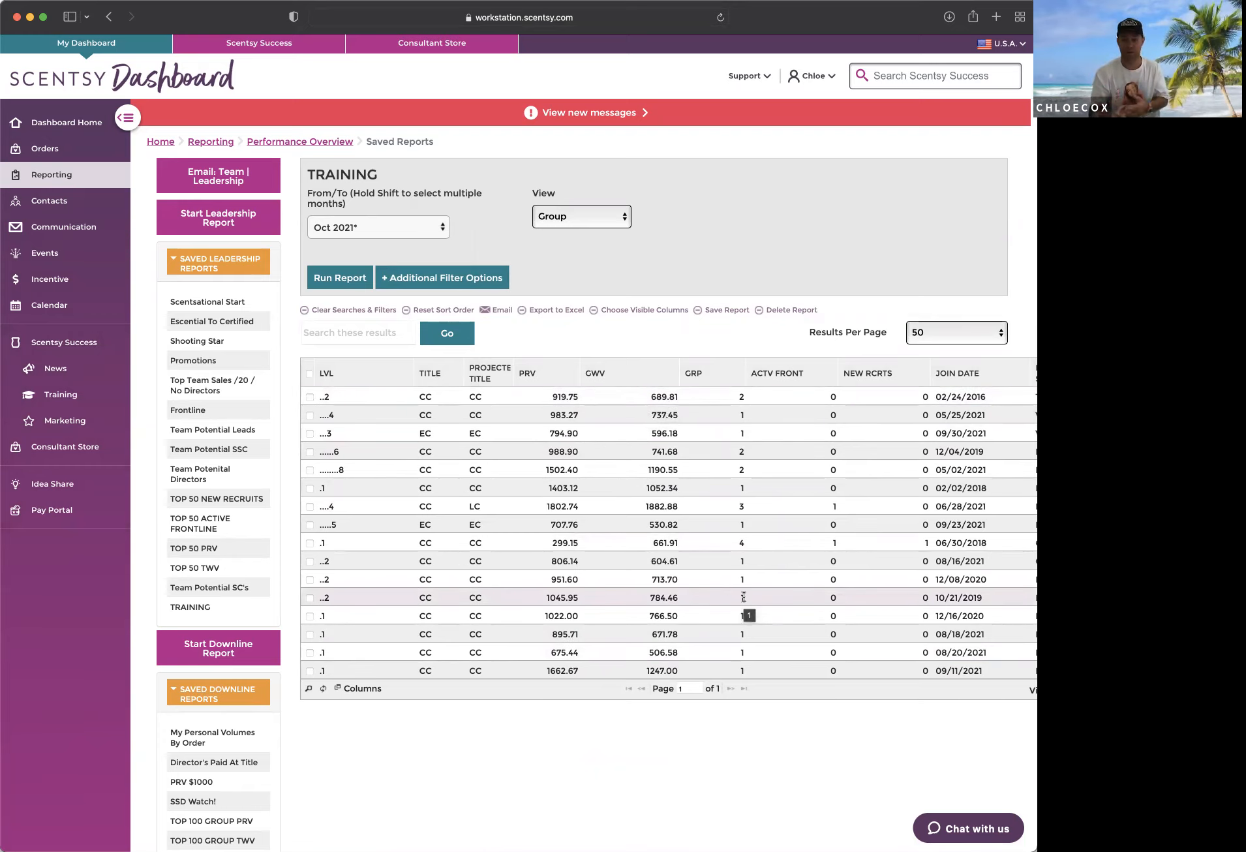
pyautogui.scroll(-2, 747, 590)
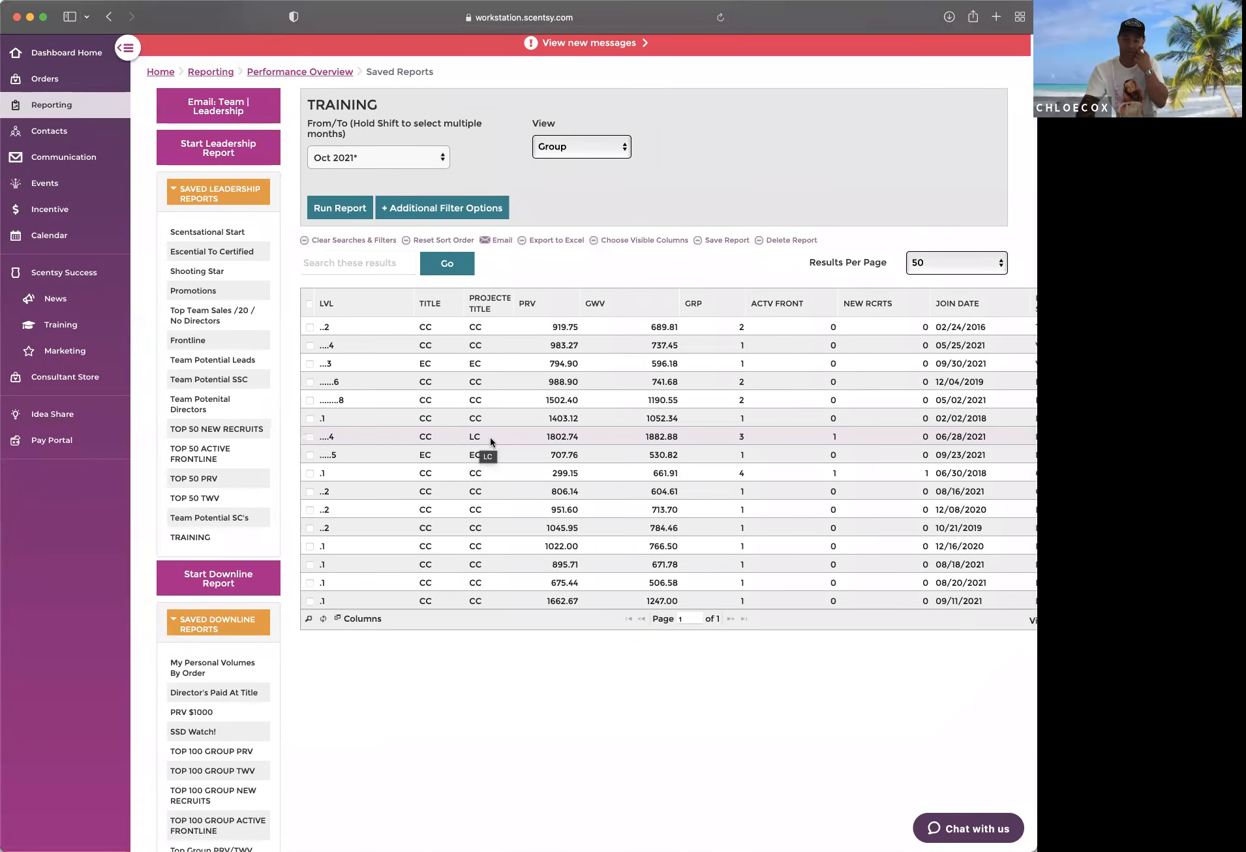
pyautogui.scroll(1, 490, 437)
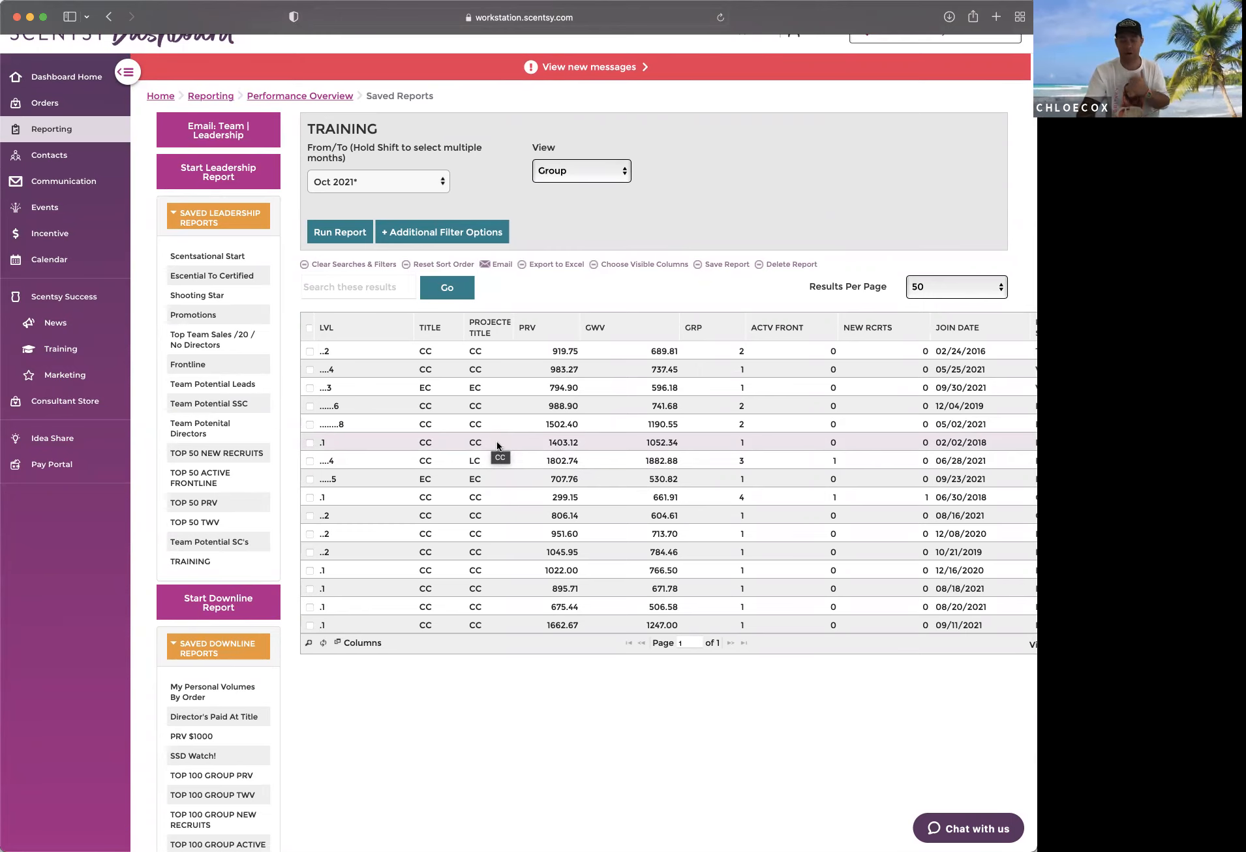
pyautogui.scroll(-1, 656, 250)
# Step: Review the report's selected and available columns, keep the selection, and view the report naming dialog without saving
pyautogui.click(650, 260)
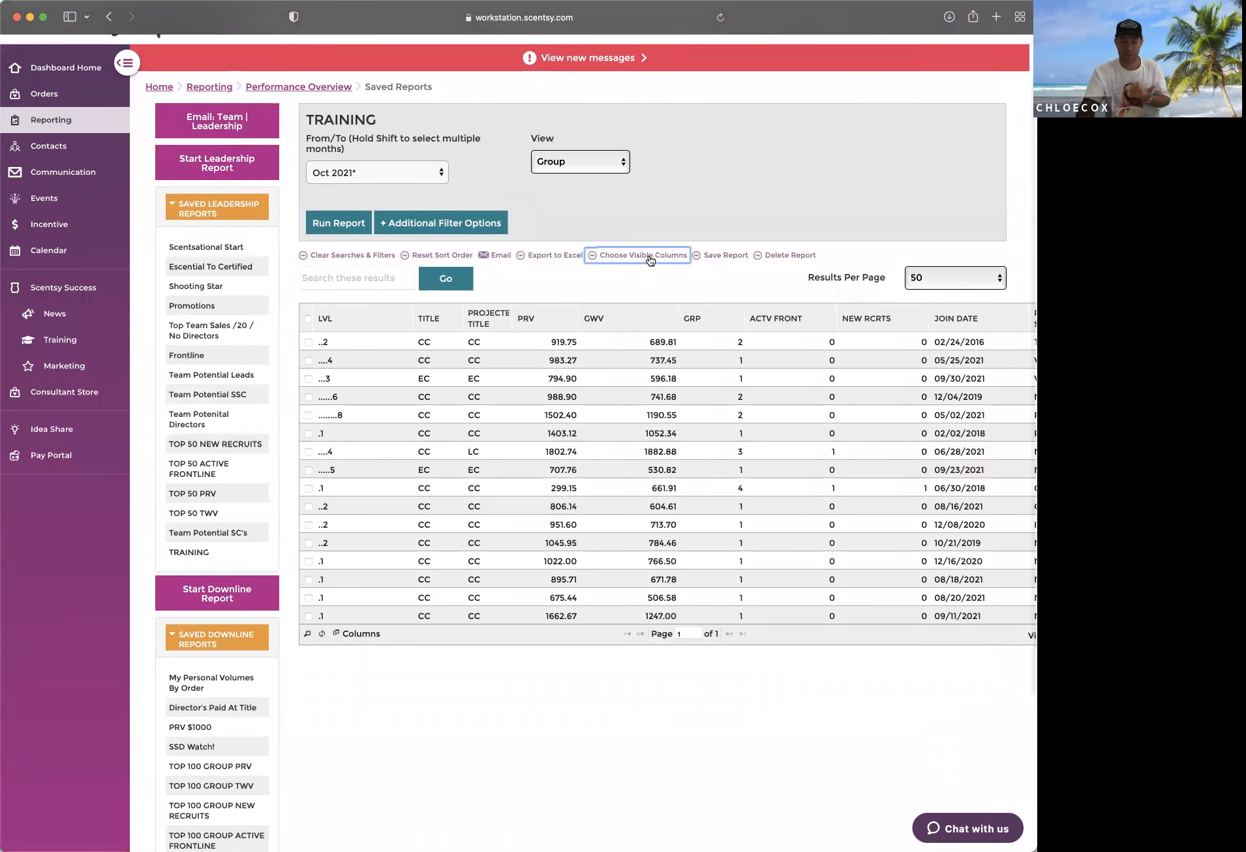
pyautogui.scroll(-1, 522, 385)
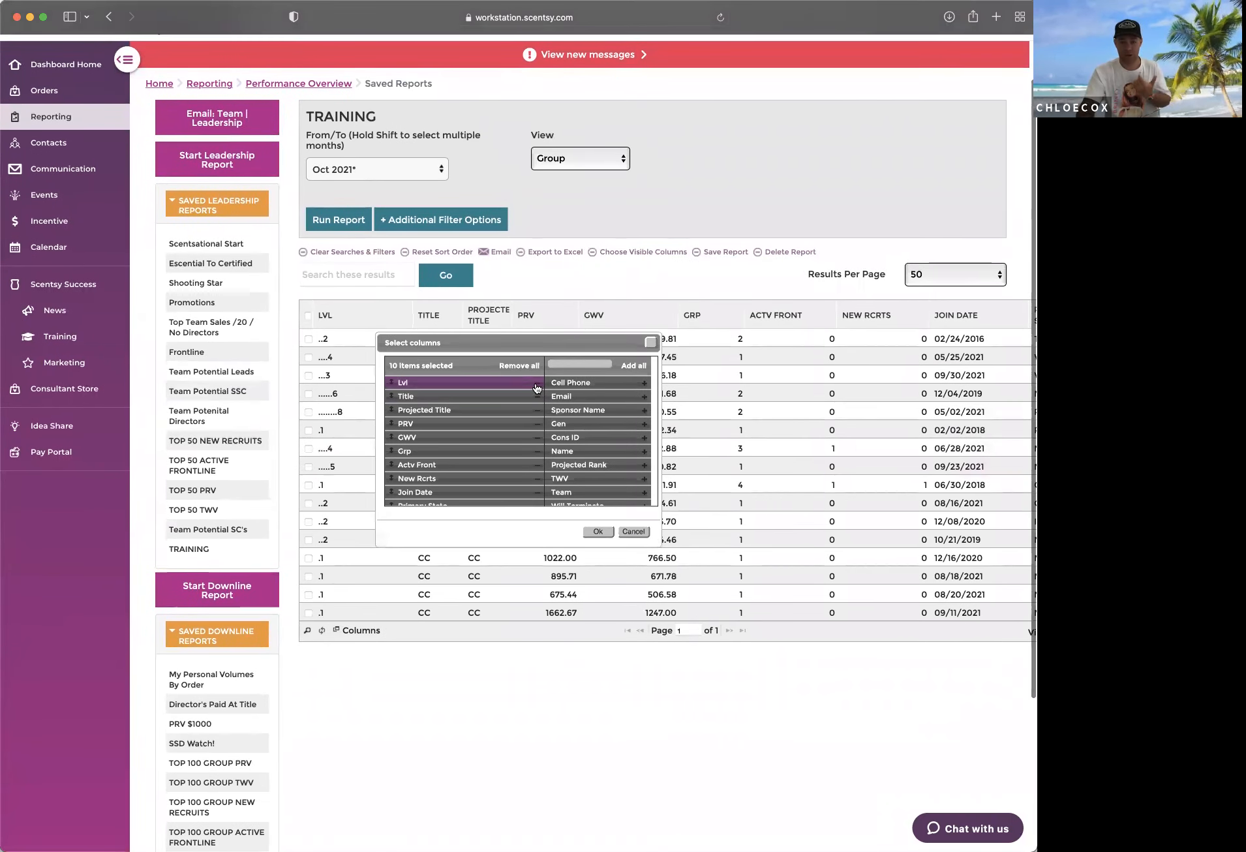
pyautogui.scroll(-1, 515, 395)
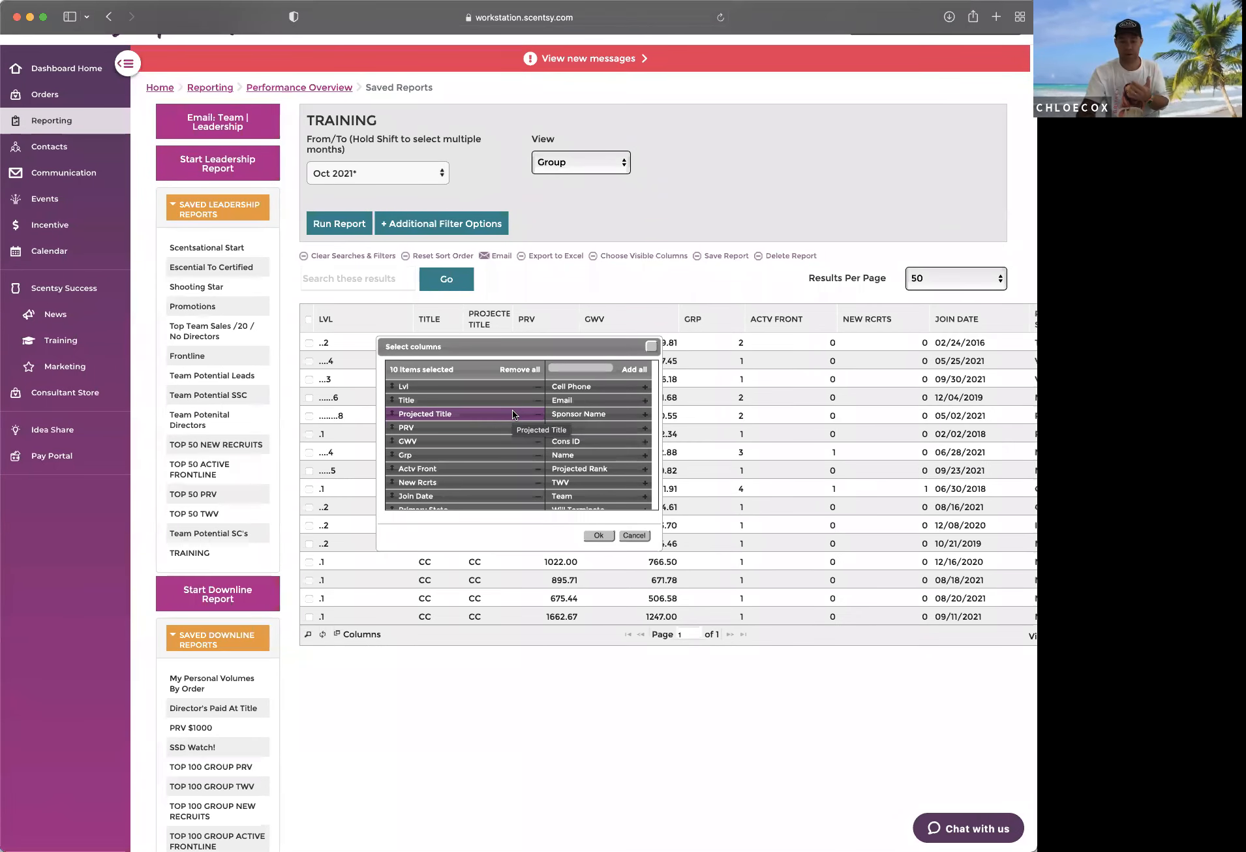
pyautogui.scroll(-2, 489, 441)
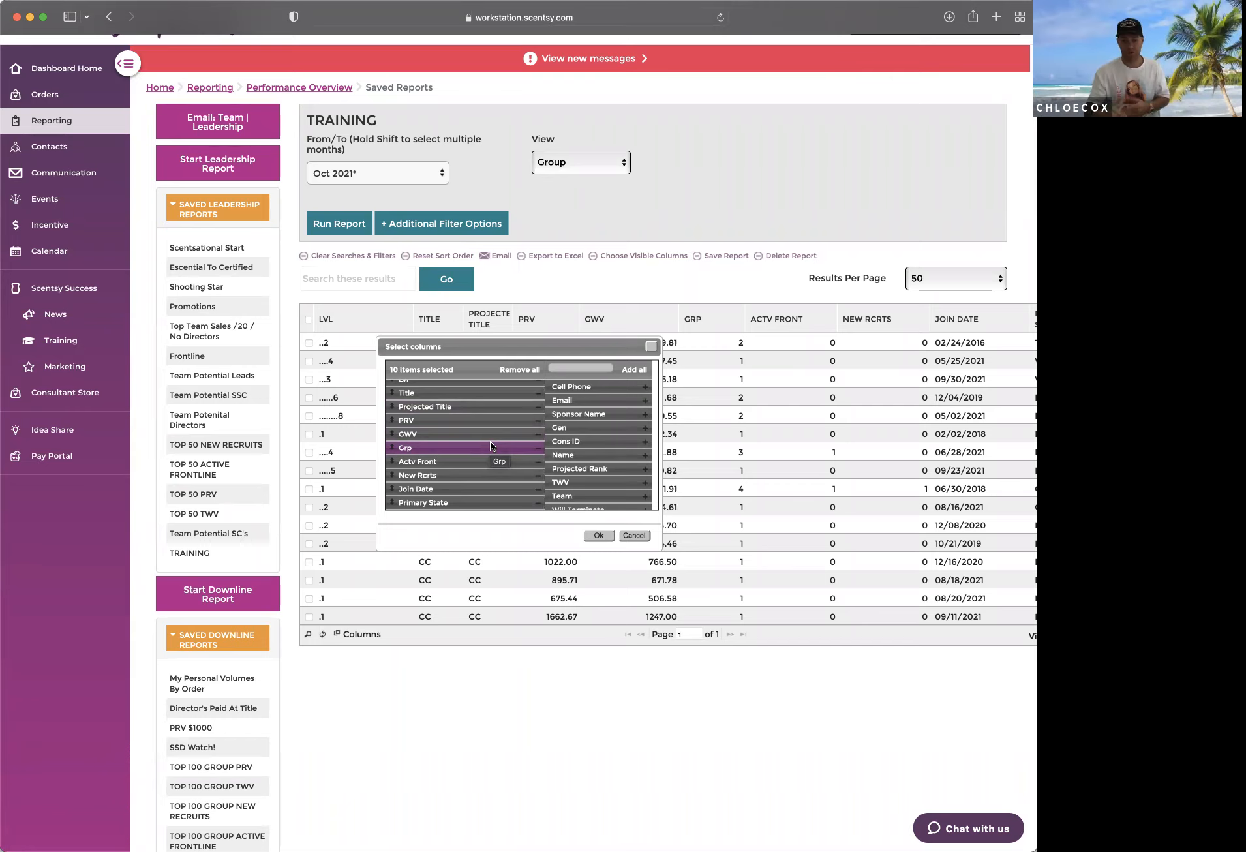
pyautogui.scroll(-4, 631, 474)
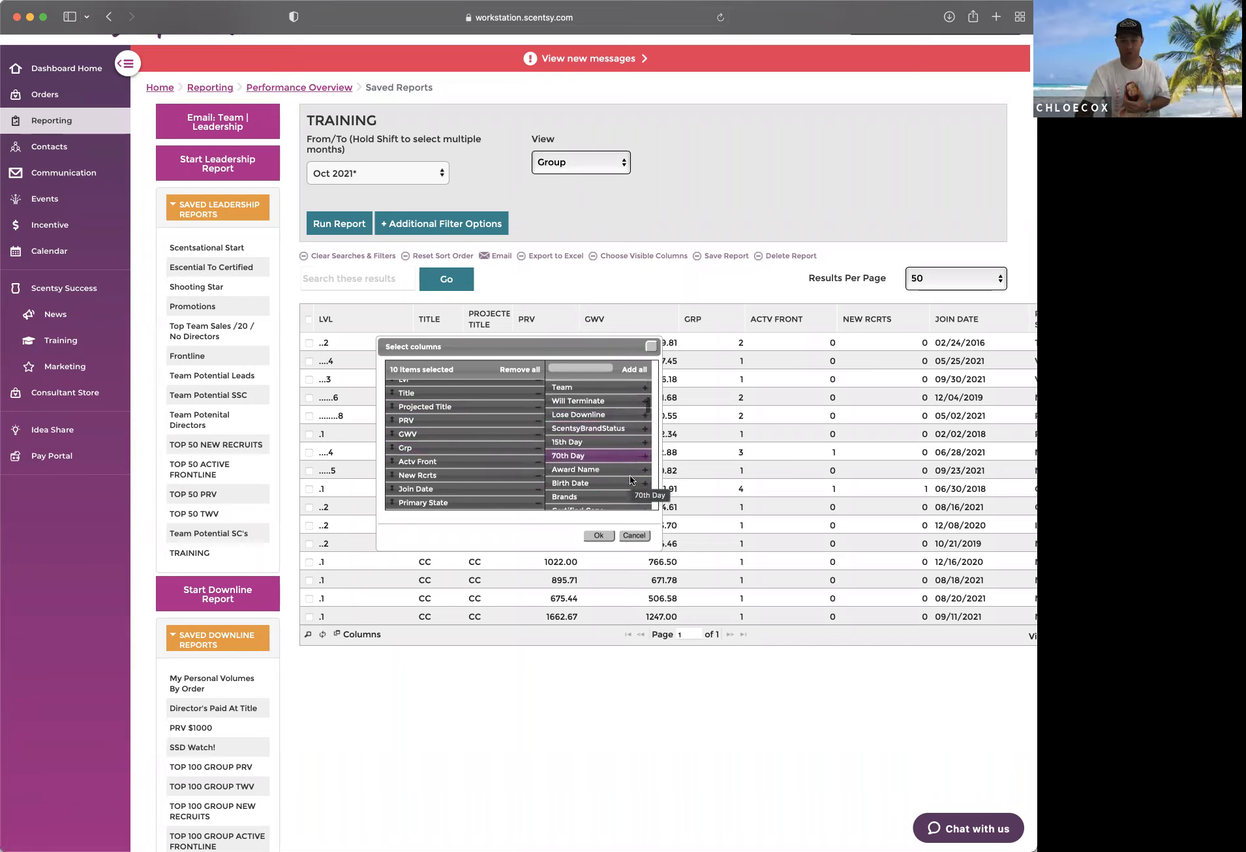
pyautogui.scroll(-4, 620, 463)
pyautogui.scroll(-15, 615, 461)
pyautogui.scroll(-4, 614, 461)
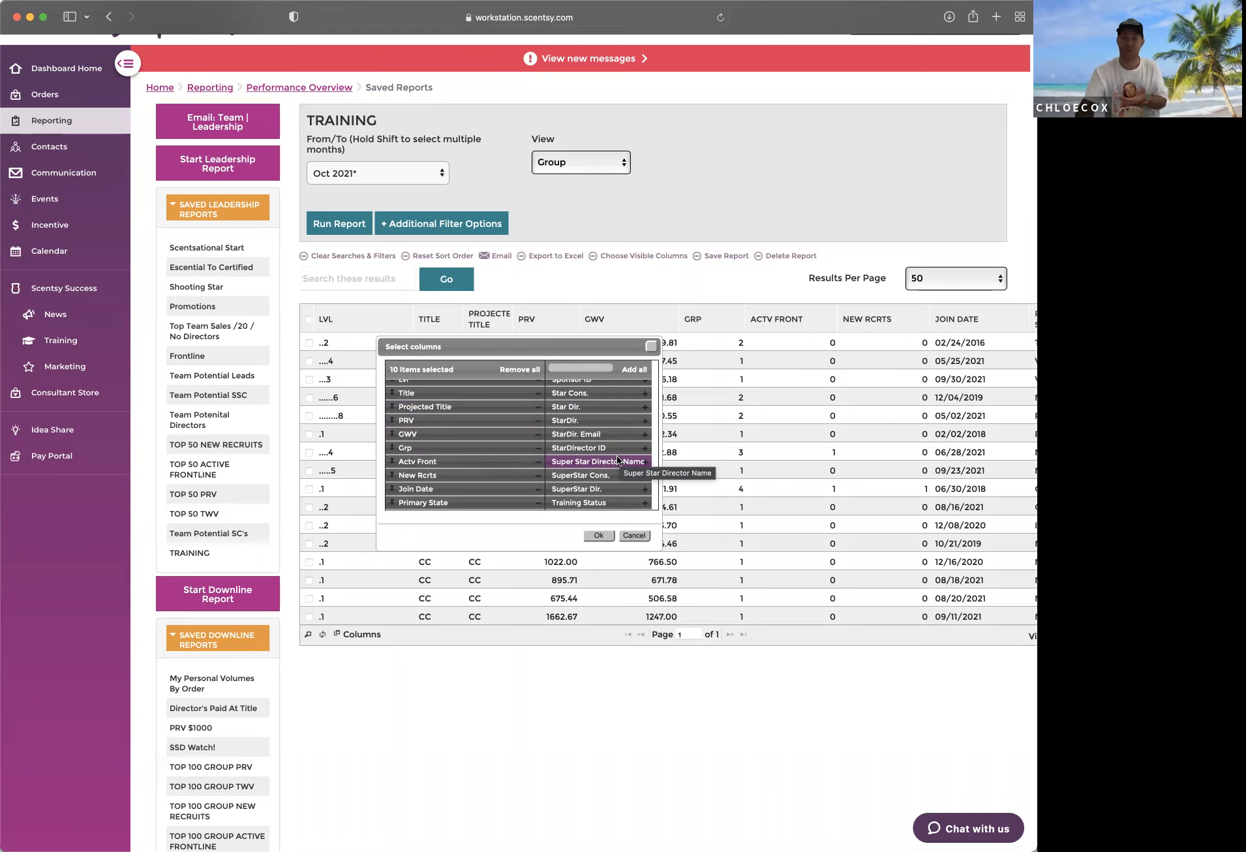
pyautogui.click(598, 535)
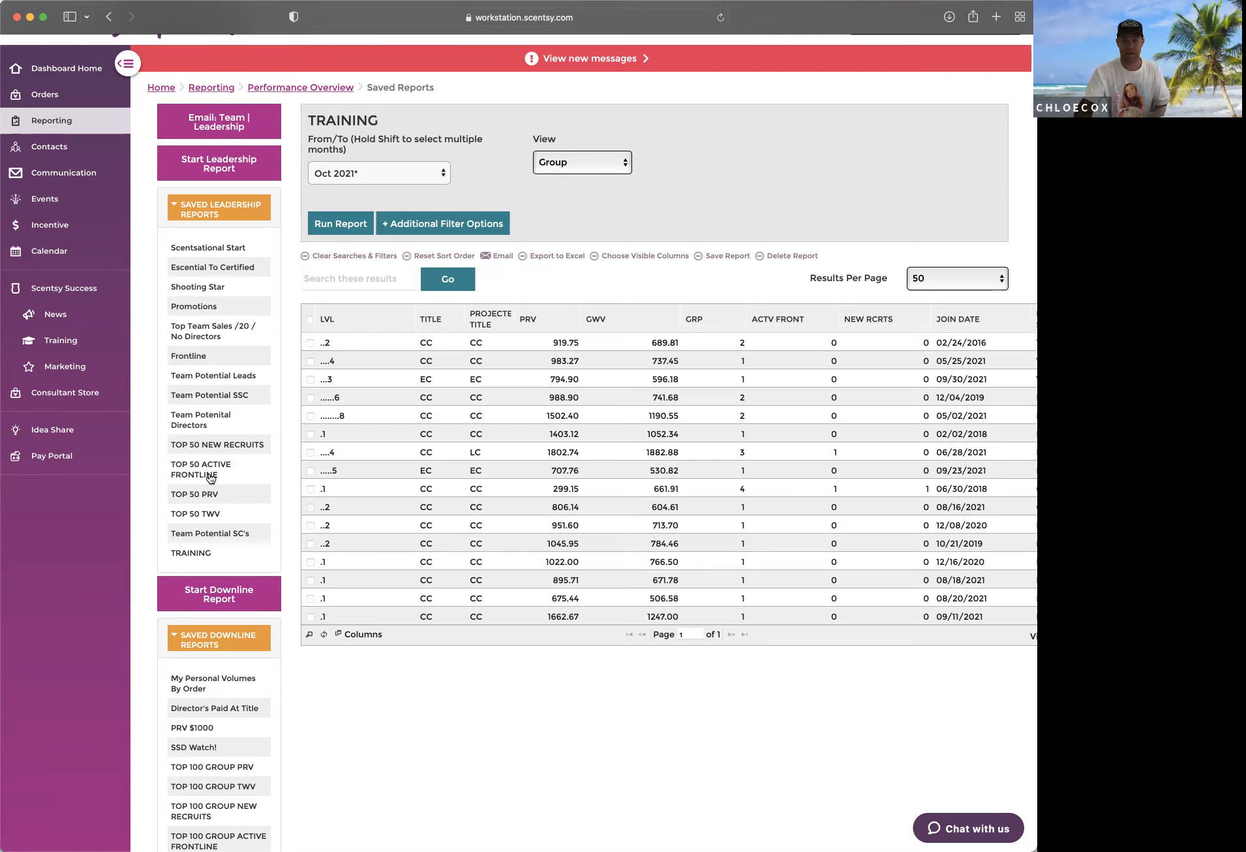
pyautogui.click(719, 256)
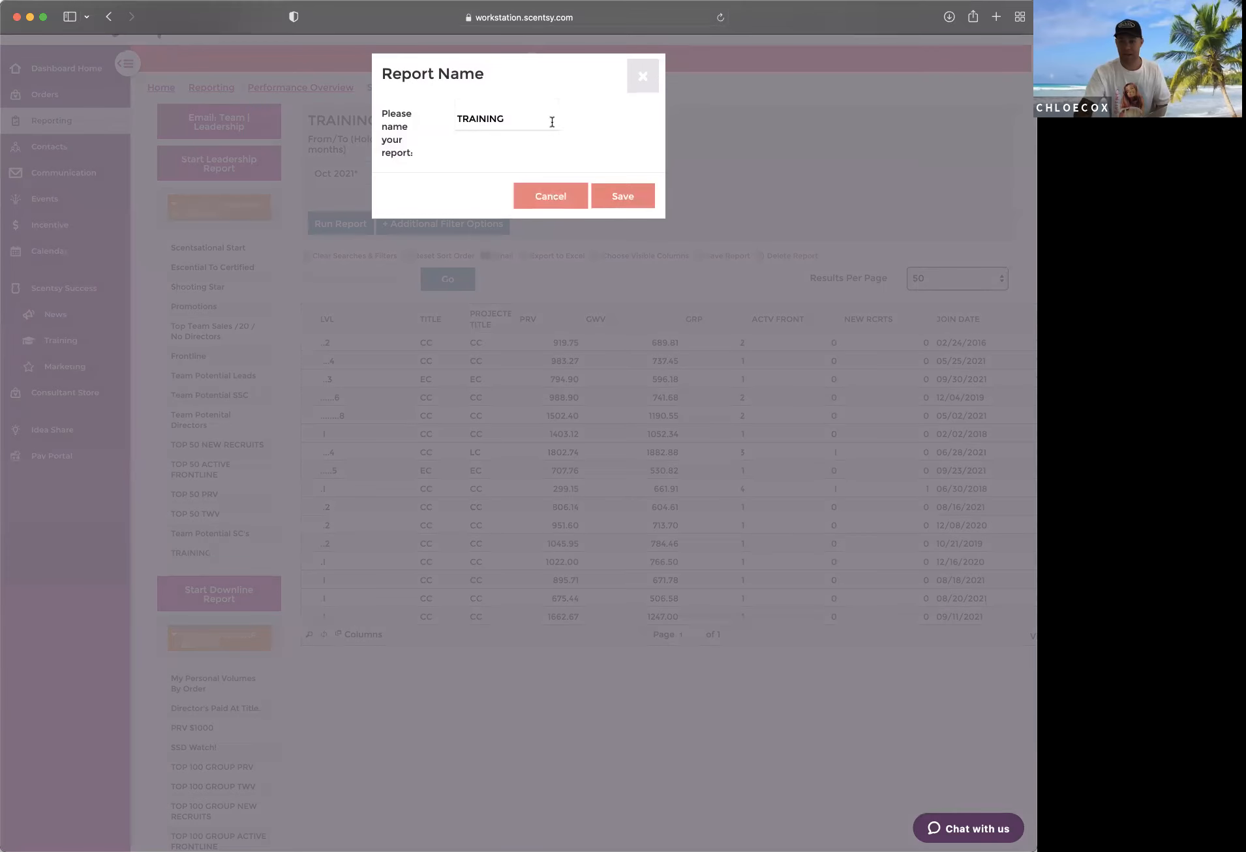
pyautogui.click(641, 77)
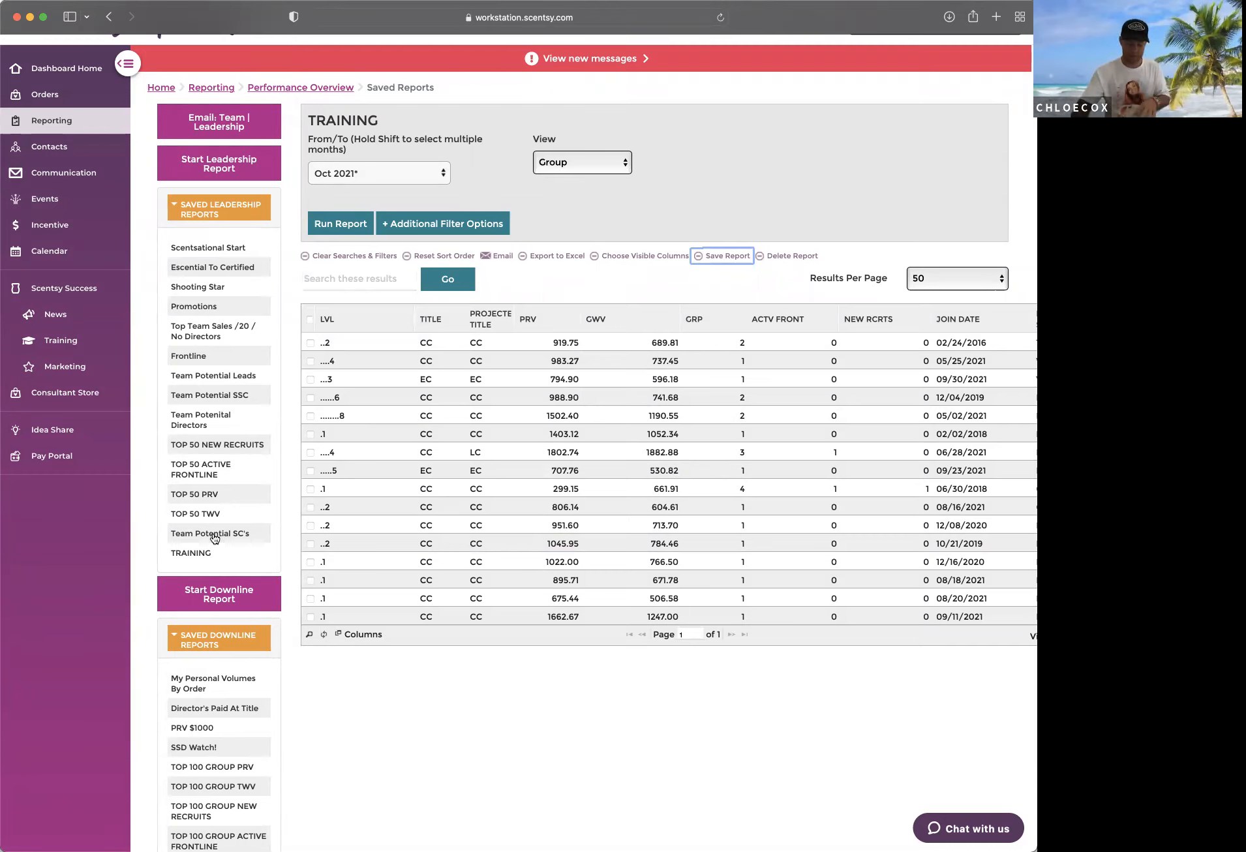
# Step: Set the minimum GWV to 1250 and the minimum Active Frontline to 1 in the additional filter options
pyautogui.click(477, 223)
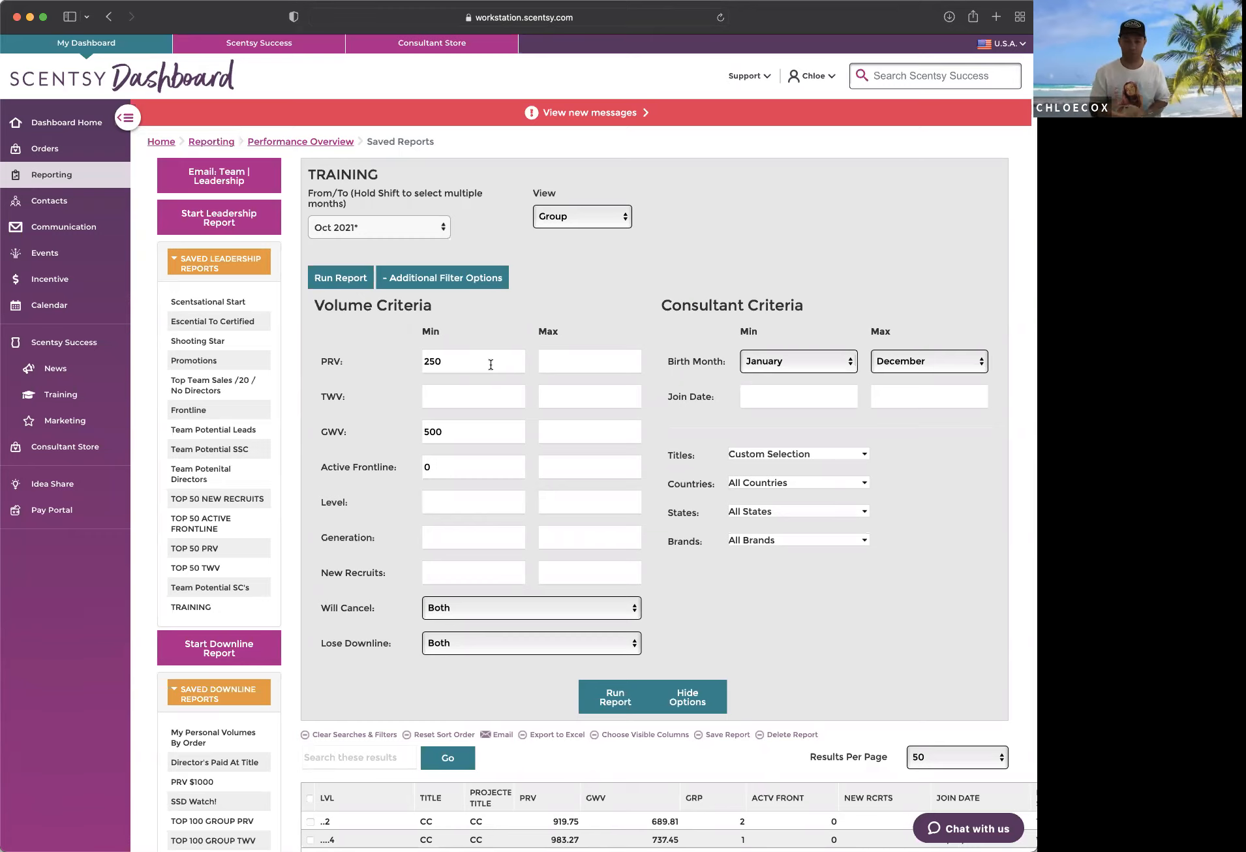
pyautogui.moveTo(443, 432); pyautogui.dragTo(416, 436)
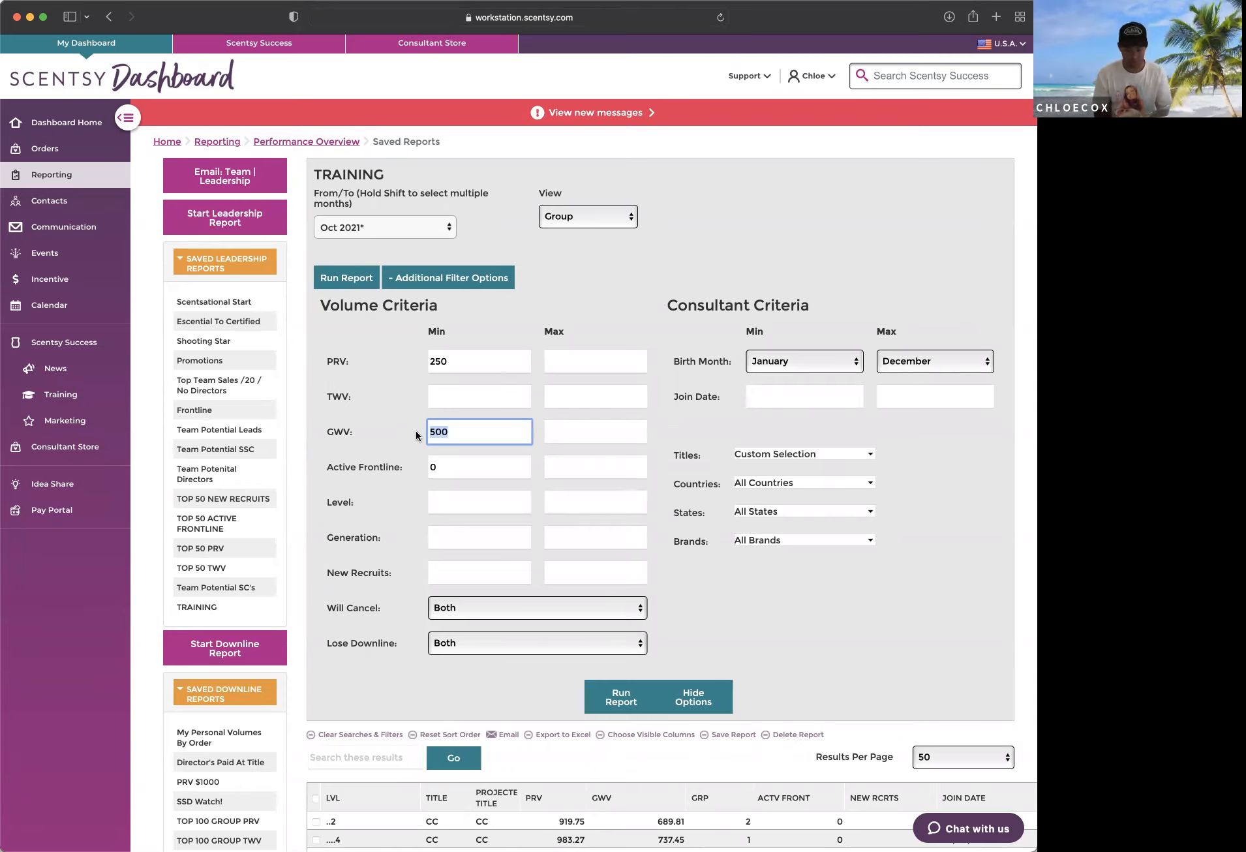
pyautogui.write('1250')
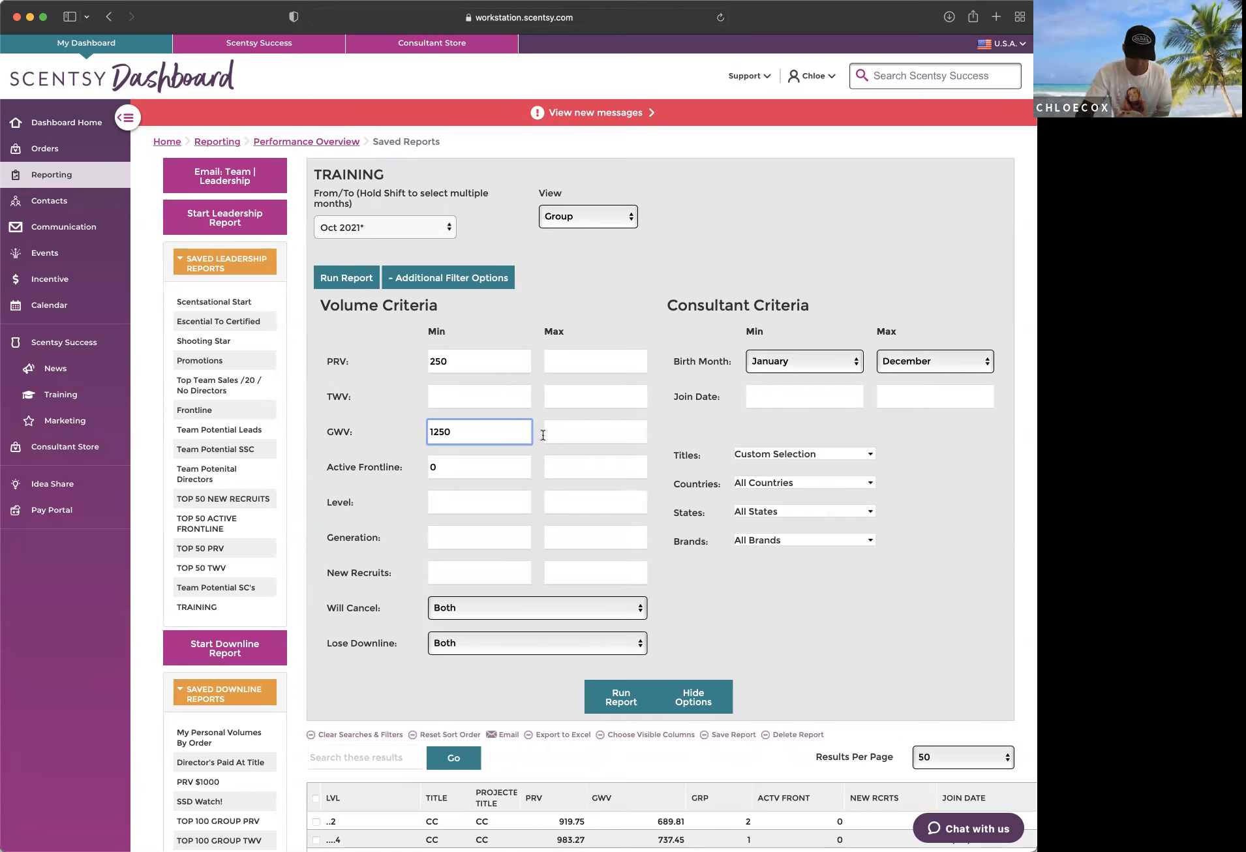
pyautogui.press('Tab')
pyautogui.write('1')
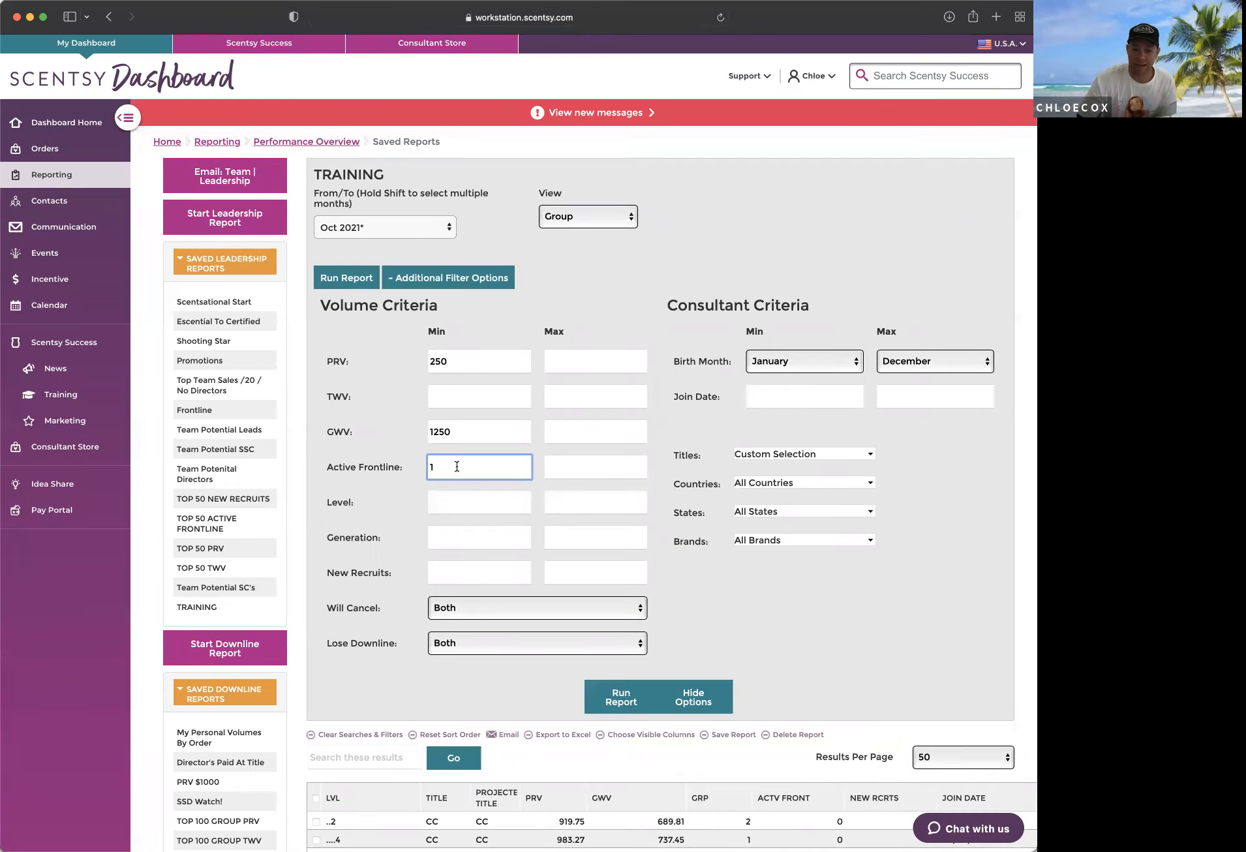
# Step: Add Lead Consultant to the Titles filter and run the report for Oct 2021
pyautogui.click(870, 454)
pyautogui.click(743, 521)
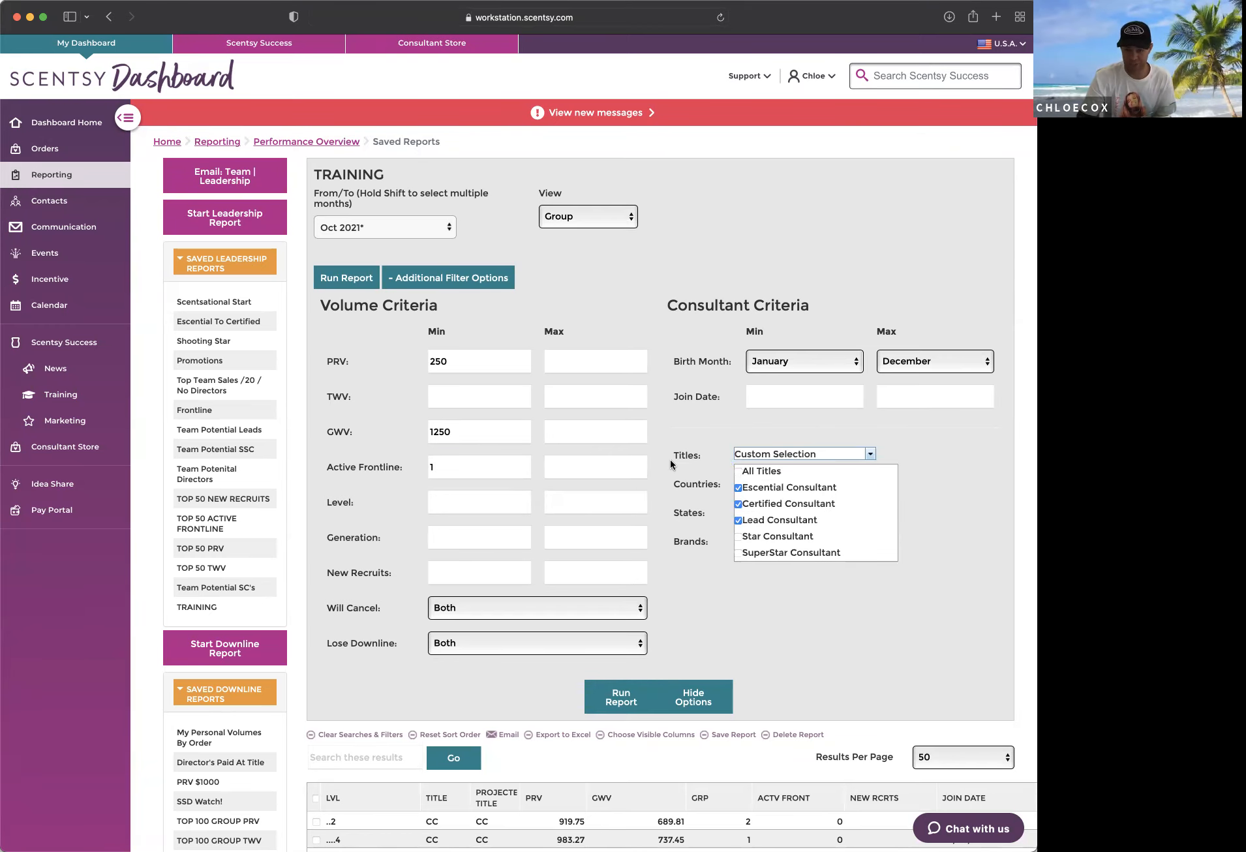
pyautogui.click(676, 419)
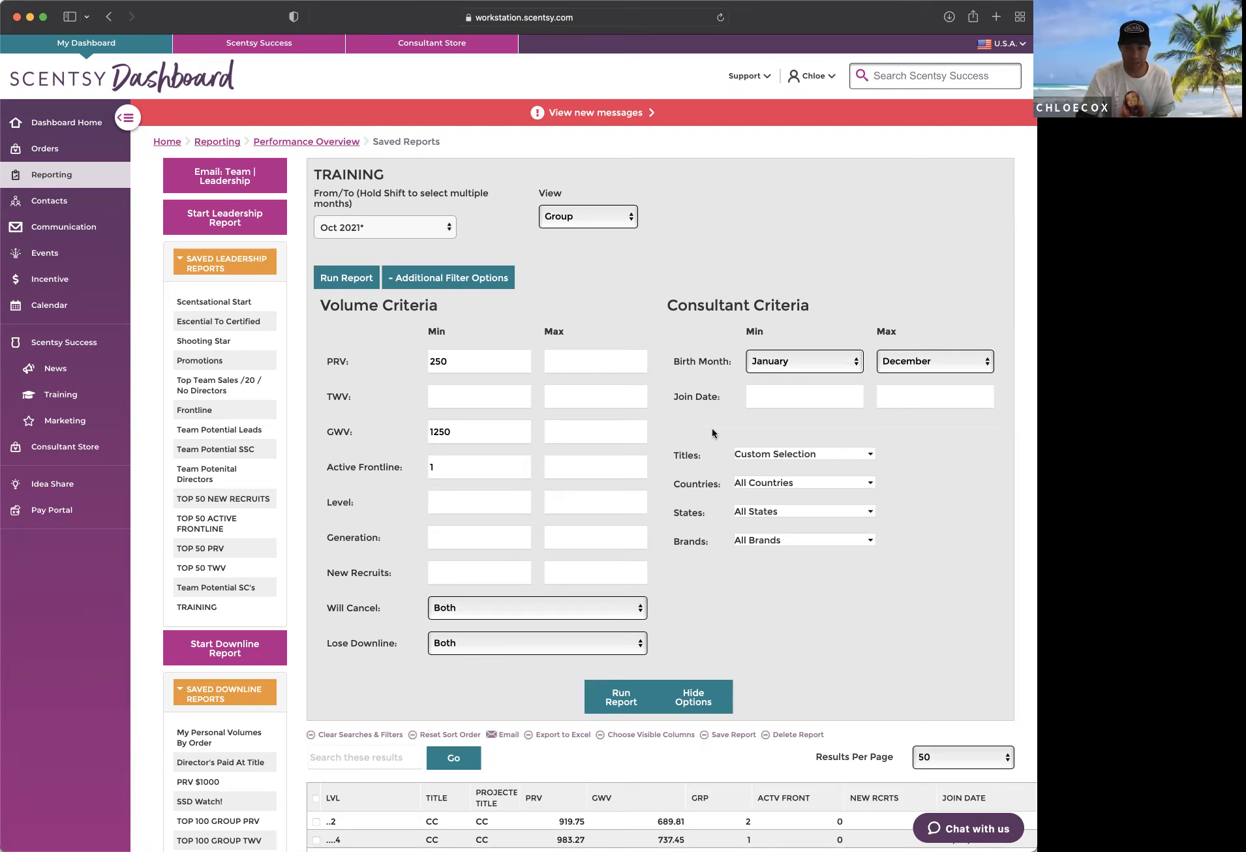
pyautogui.click(611, 697)
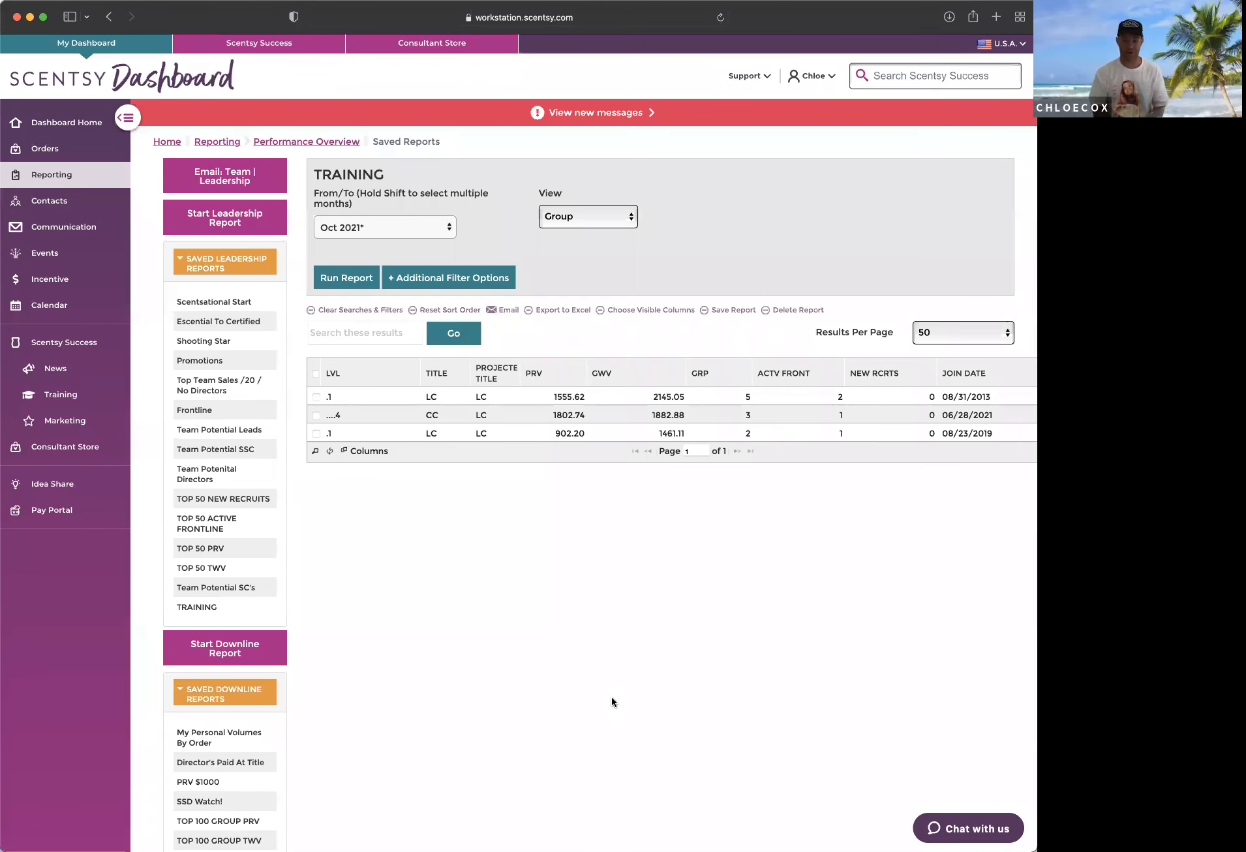
# Step: Check the column selection for the Lead Consultant report, keep it as it is, and view the save dialog without saving
pyautogui.click(651, 310)
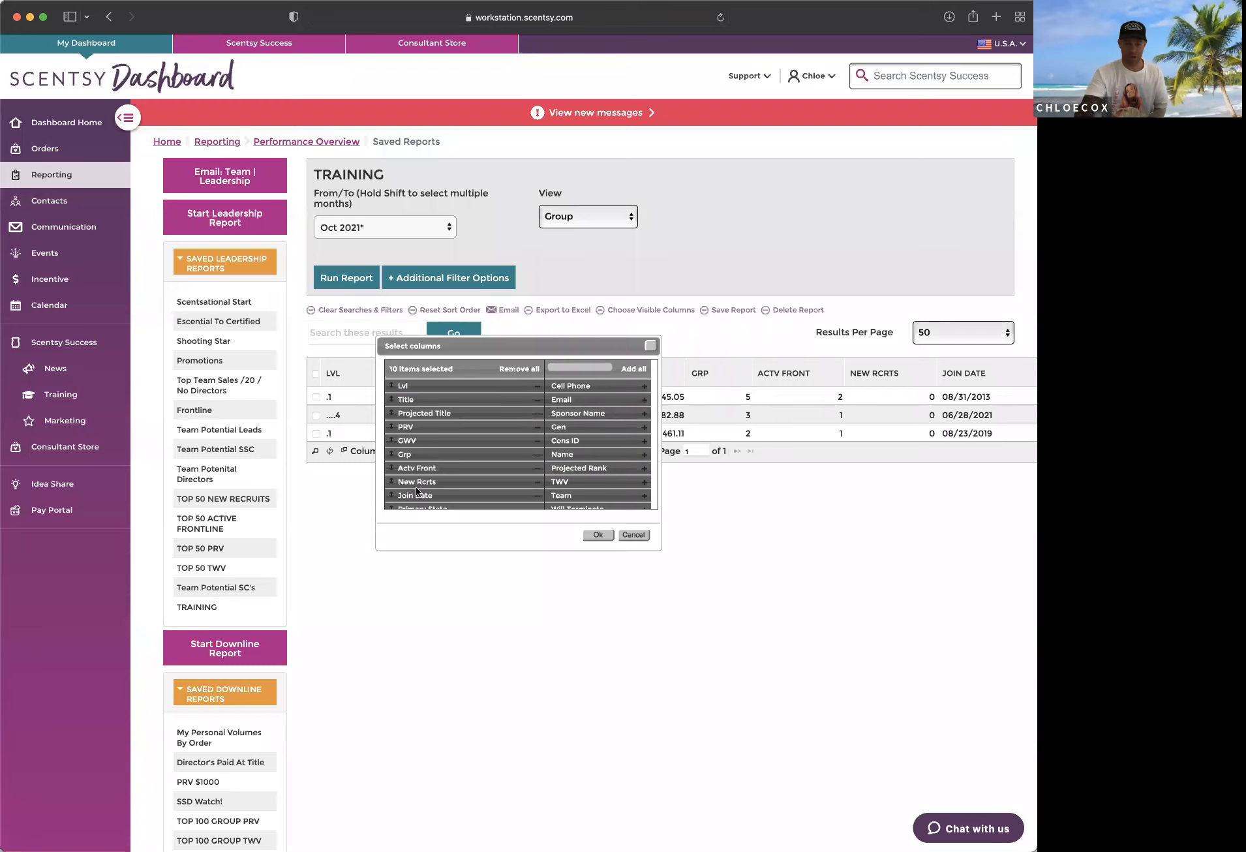
pyautogui.click(598, 534)
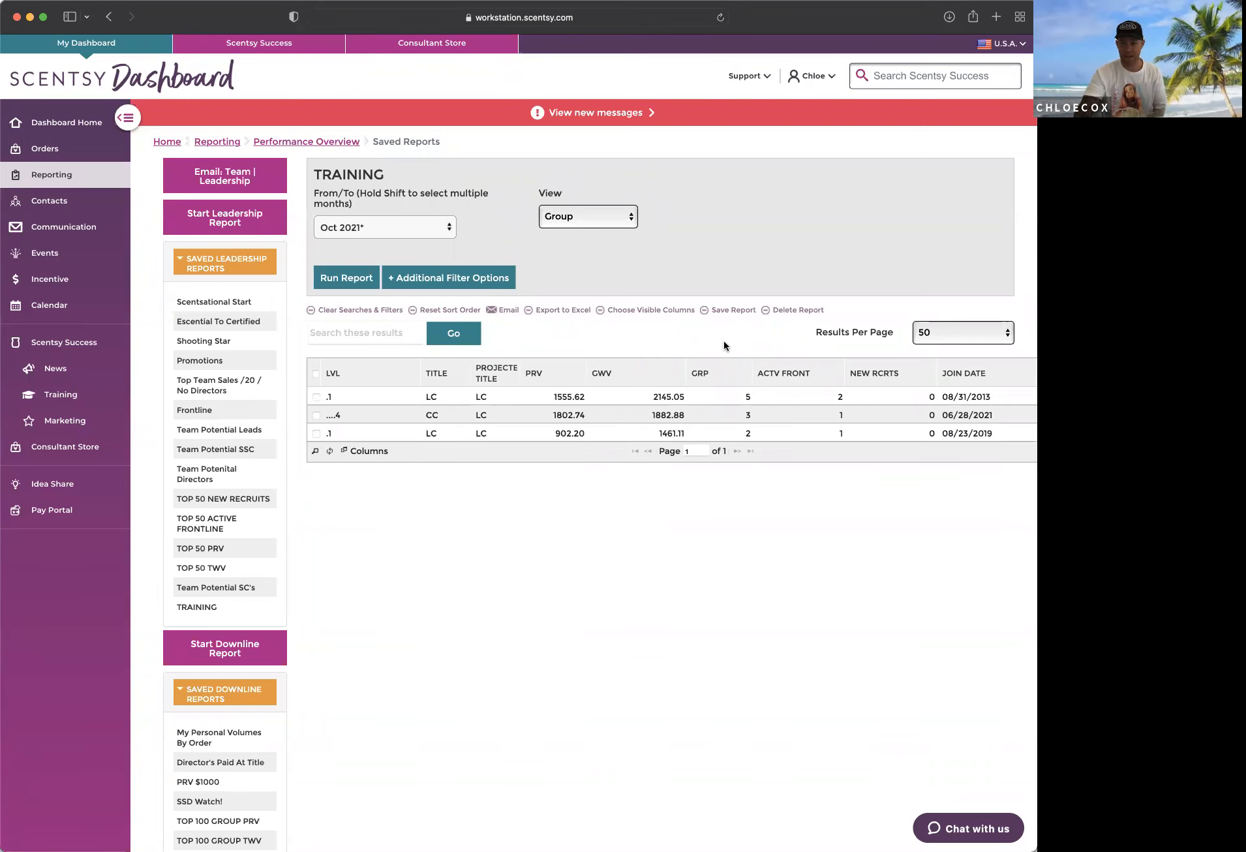
pyautogui.click(651, 310)
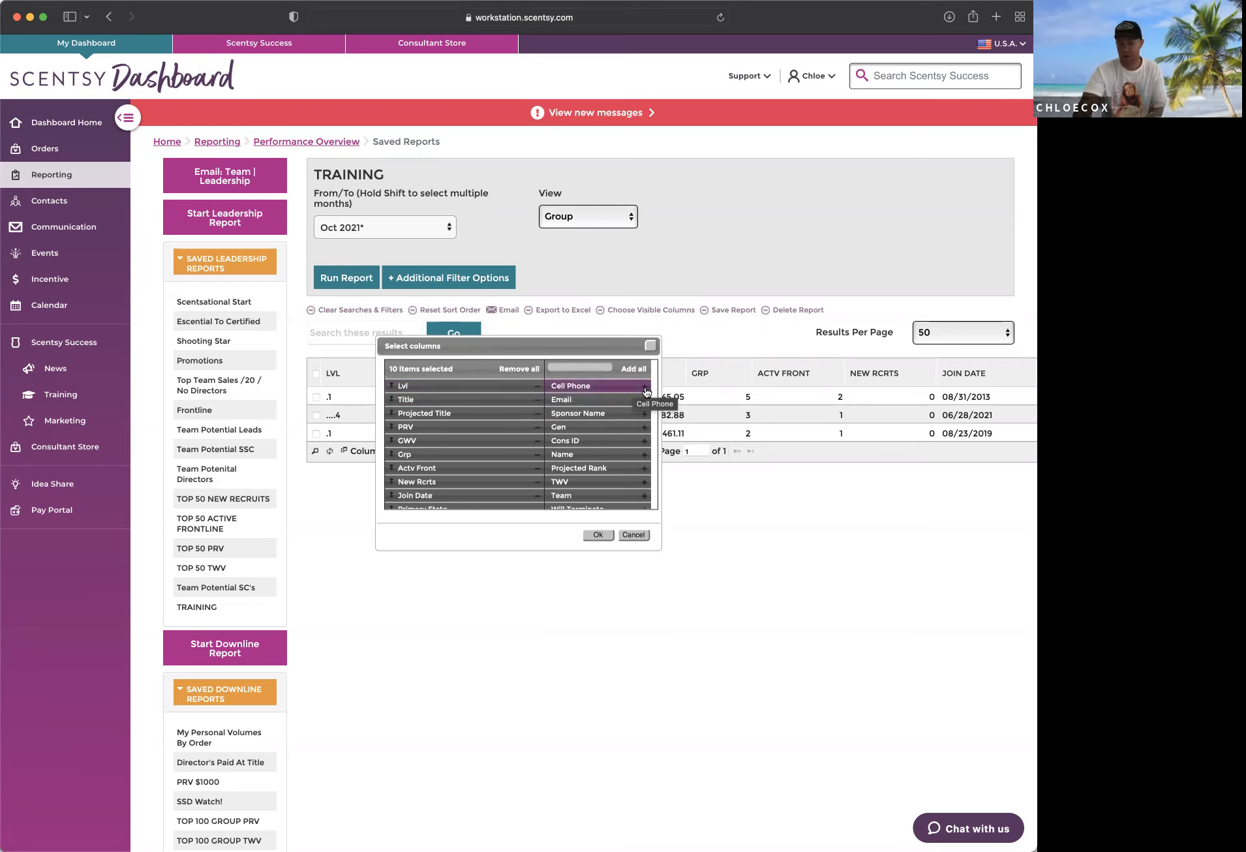
pyautogui.click(598, 536)
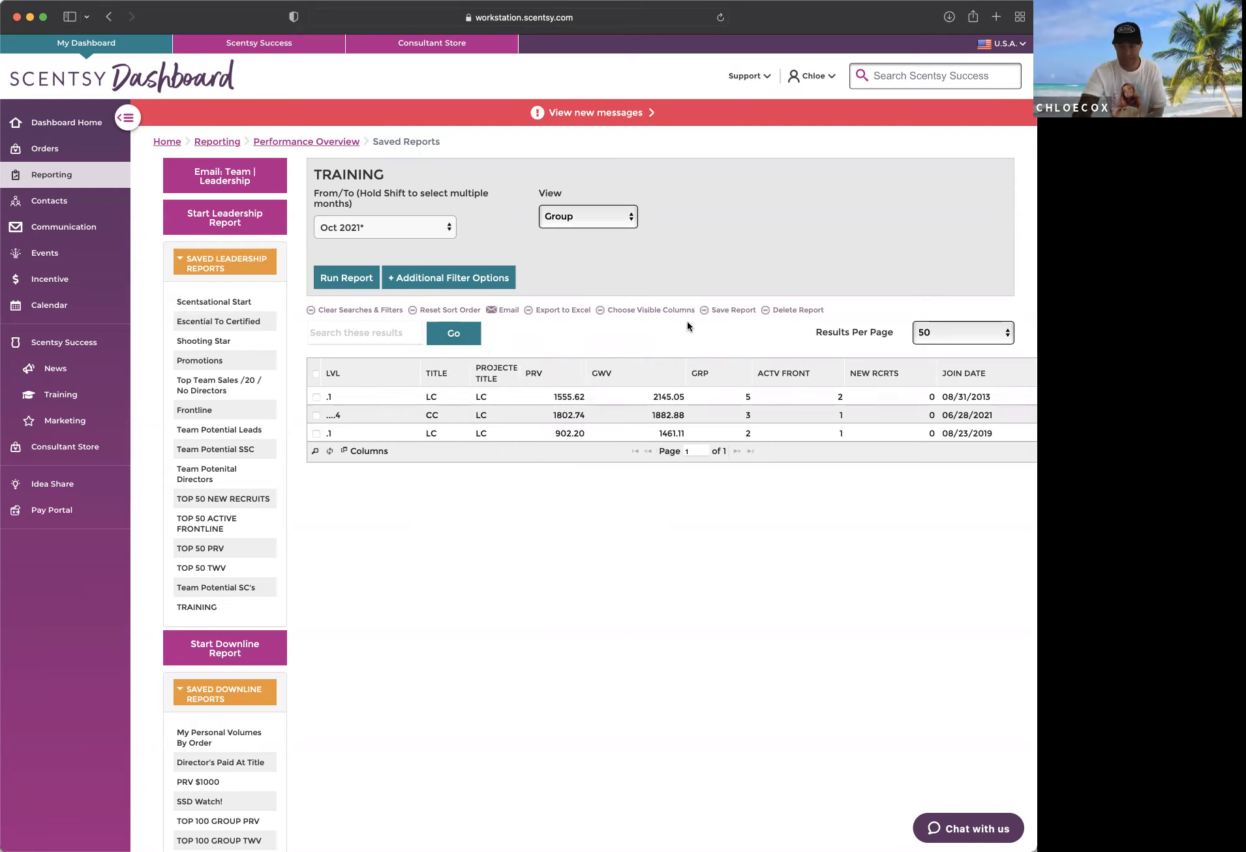
pyautogui.click(706, 310)
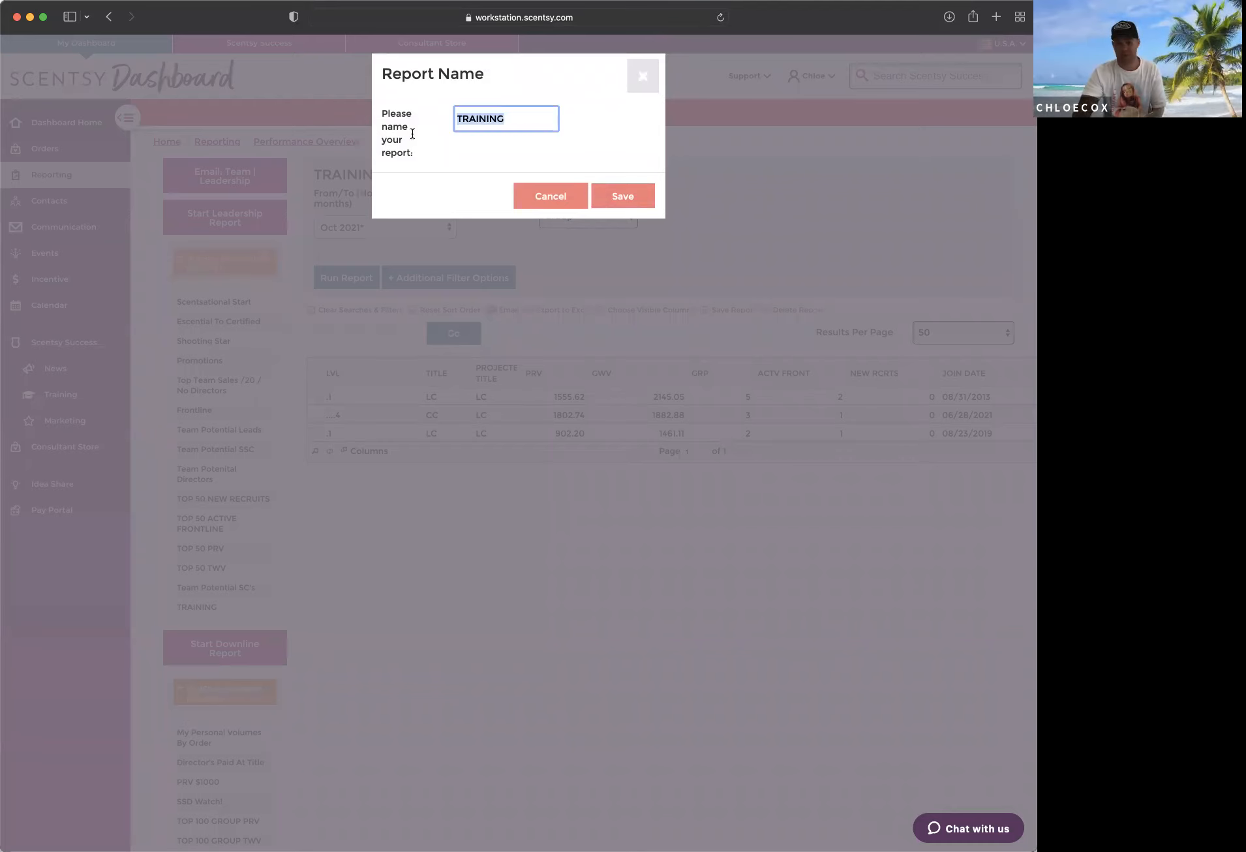
pyautogui.click(634, 90)
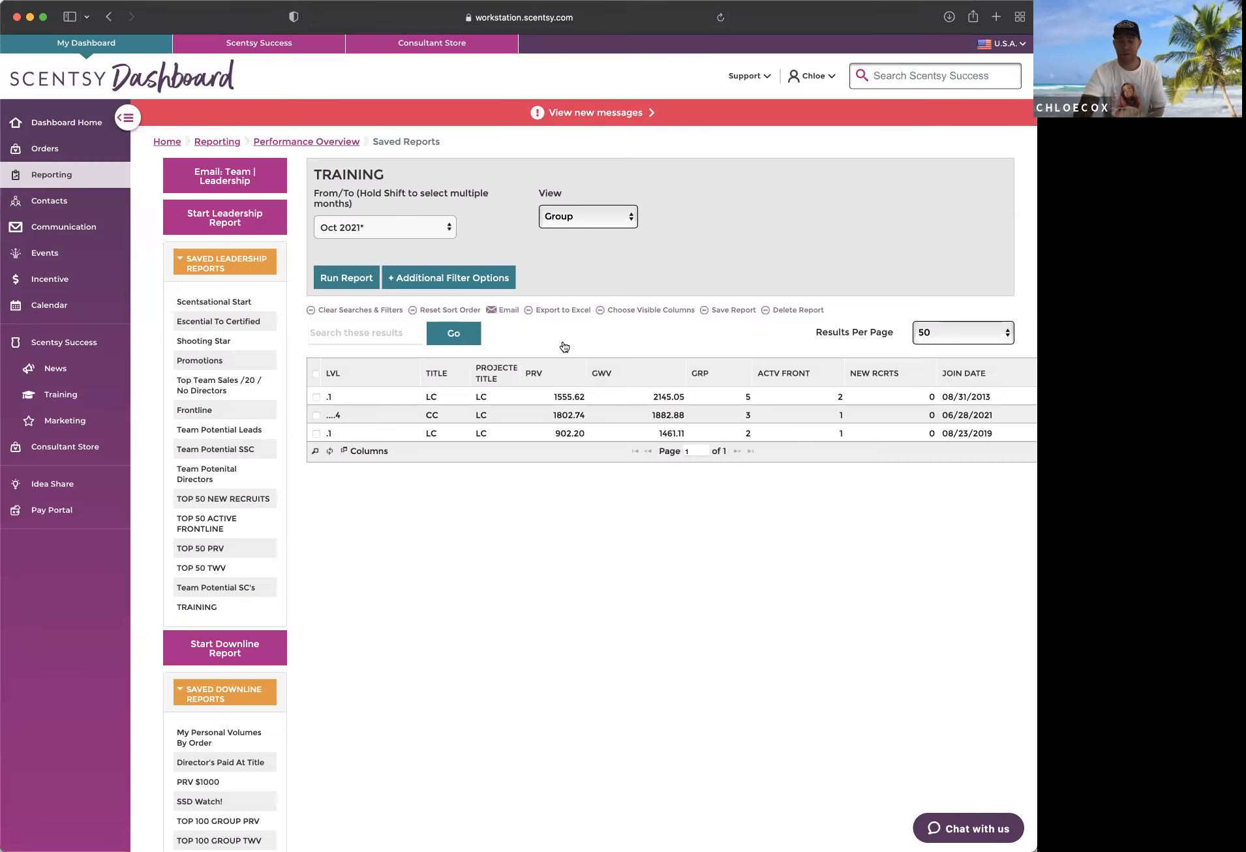
# Step: Raise the report's volume criteria to a minimum GWV of 3000 and a minimum Active Frontline of 2
pyautogui.click(445, 279)
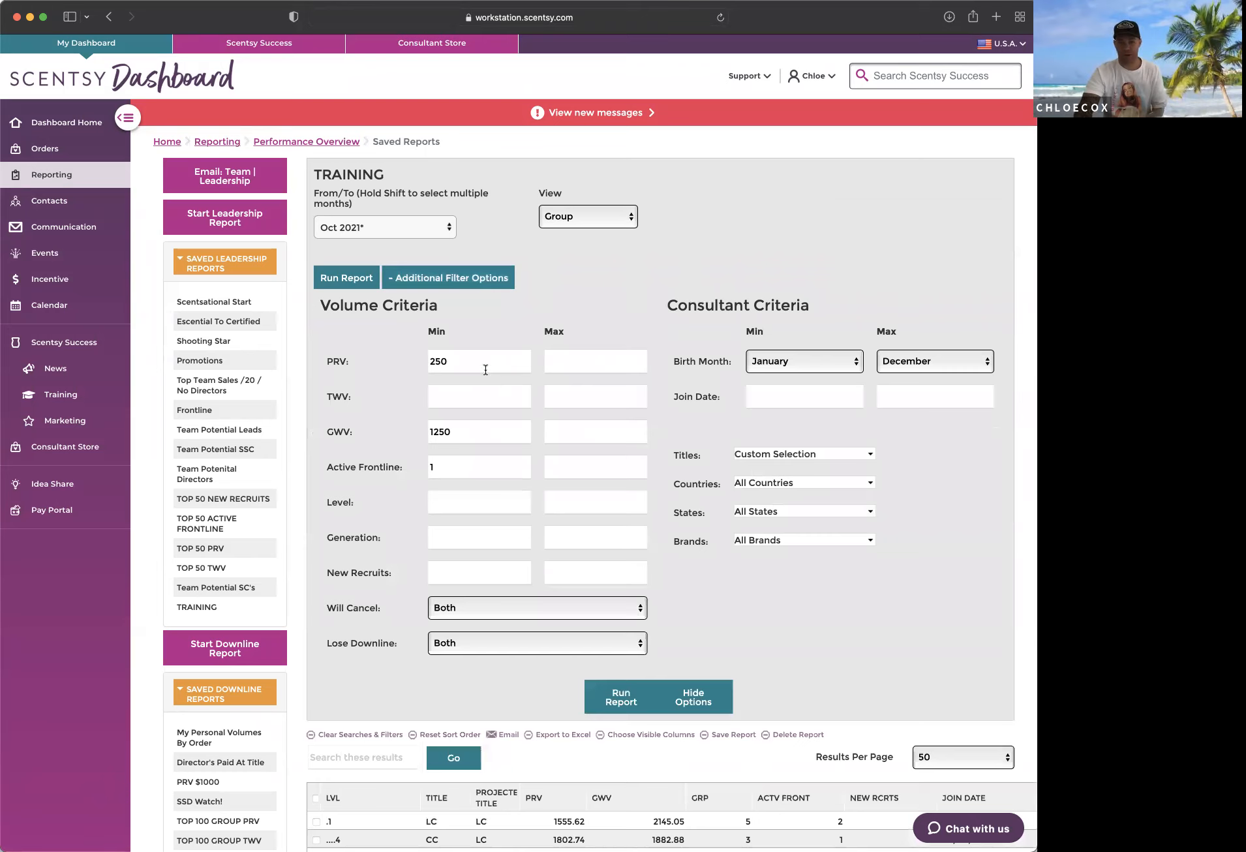
pyautogui.moveTo(465, 431); pyautogui.dragTo(327, 427)
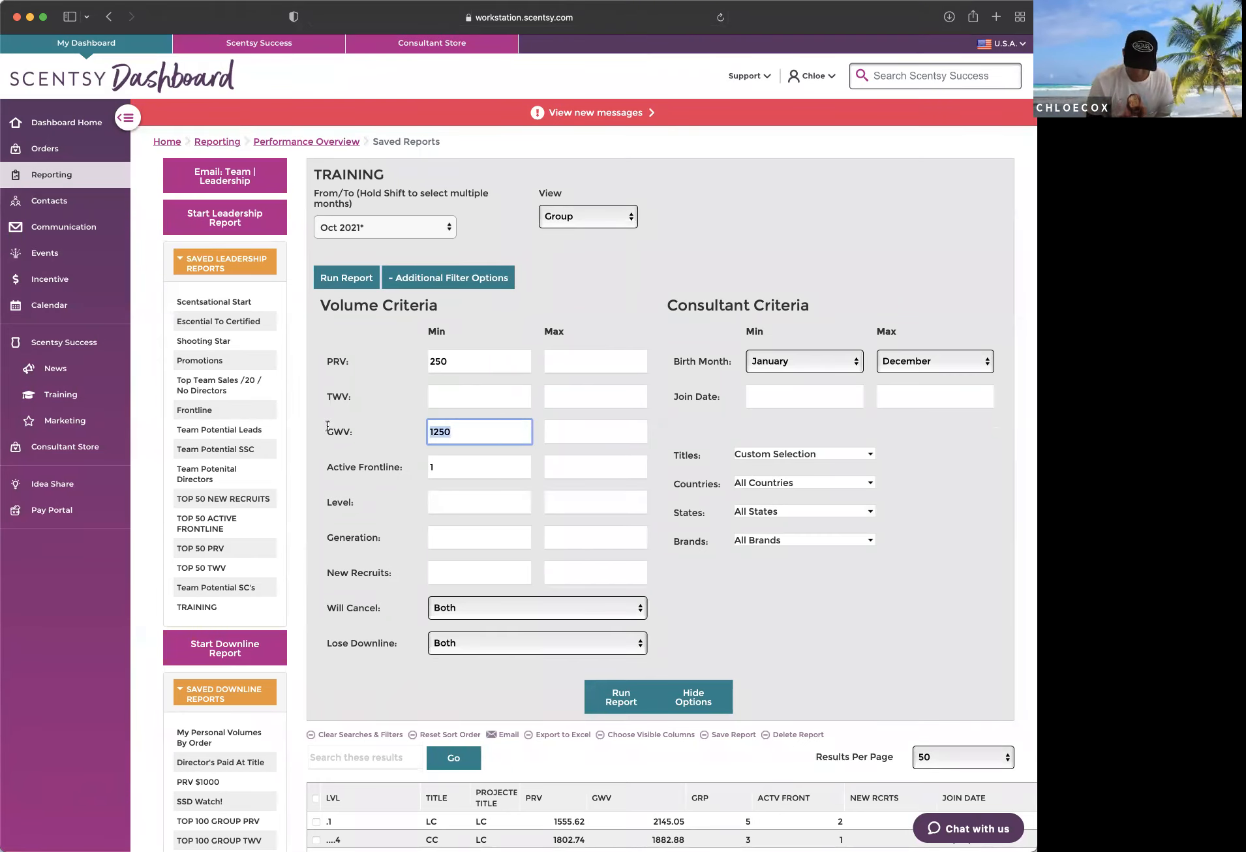
pyautogui.write('3000')
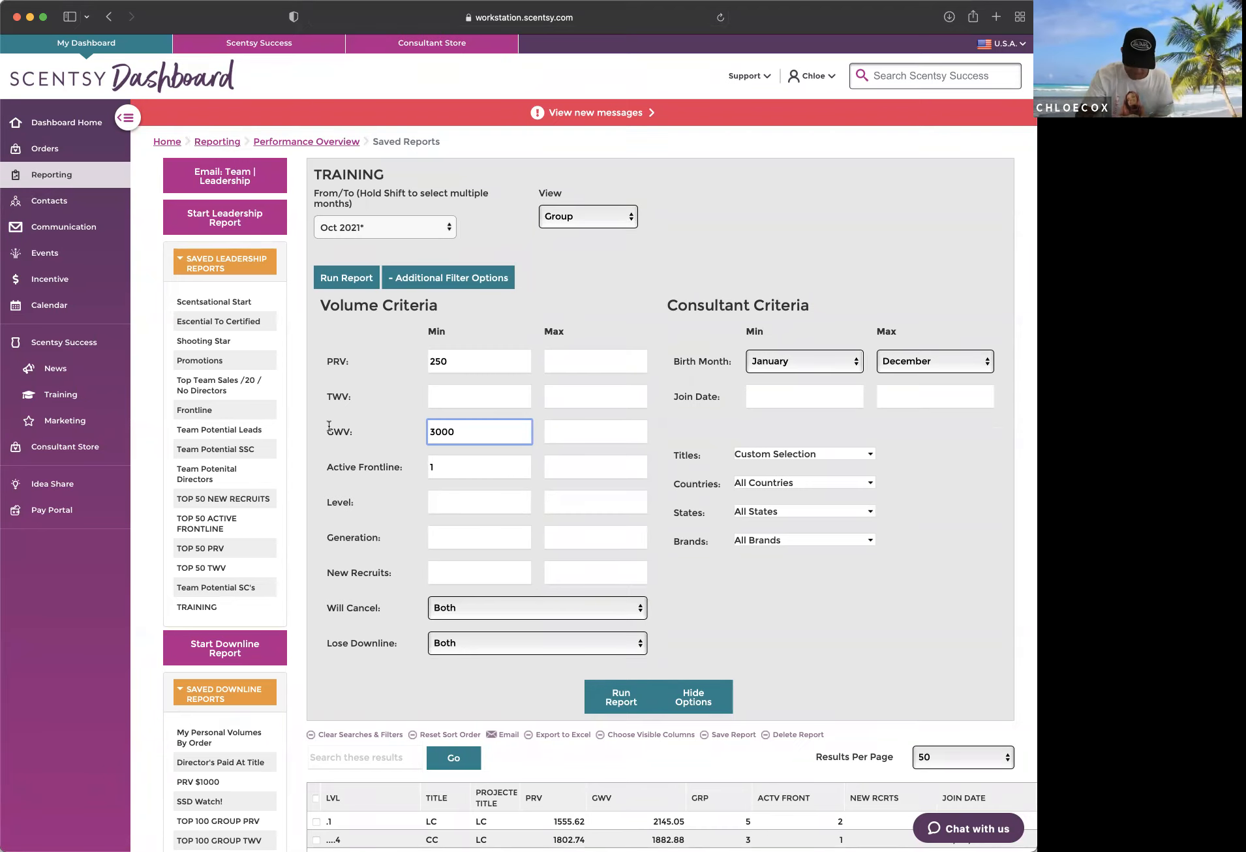
pyautogui.moveTo(436, 467); pyautogui.dragTo(415, 467)
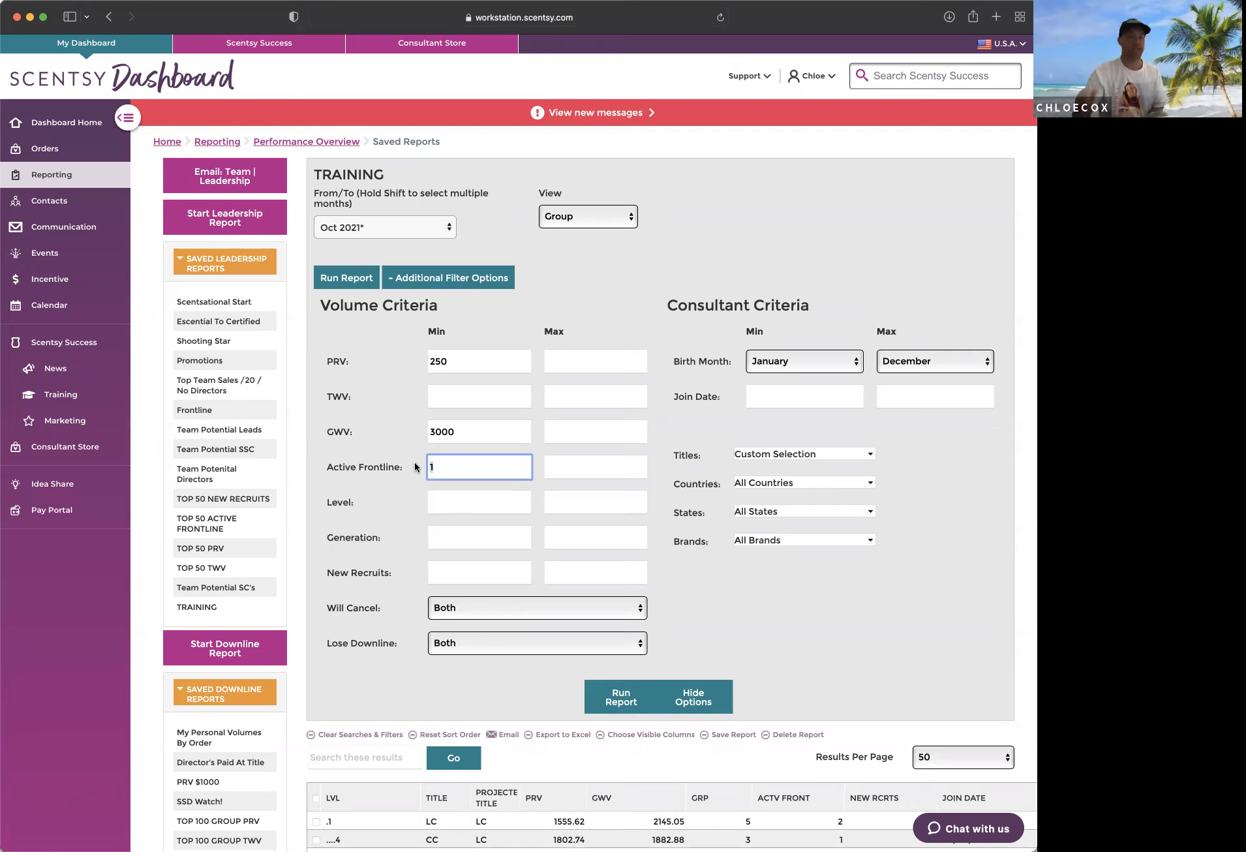
pyautogui.write('2')
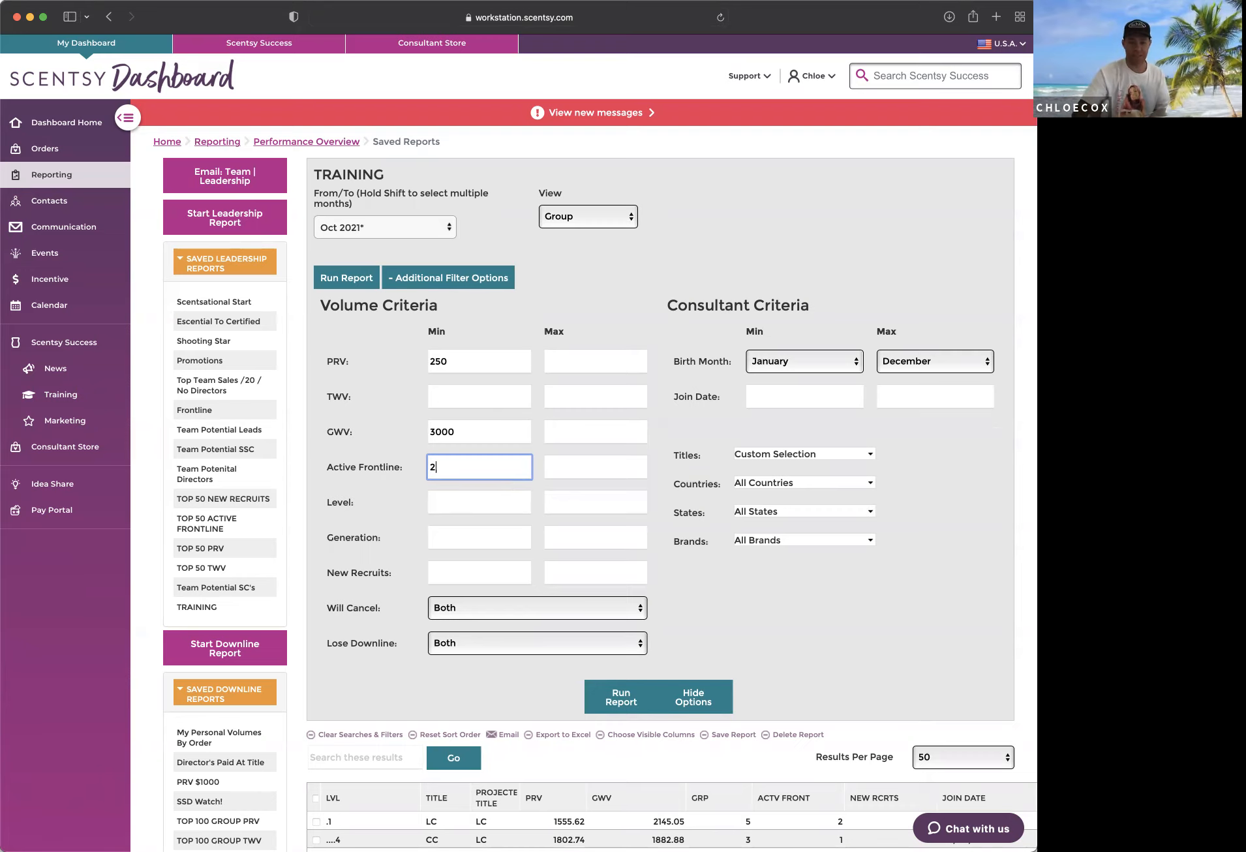
# Step: Add Star Consultant to the Titles filter and run the report for Oct 2021
pyautogui.click(865, 454)
pyautogui.click(736, 537)
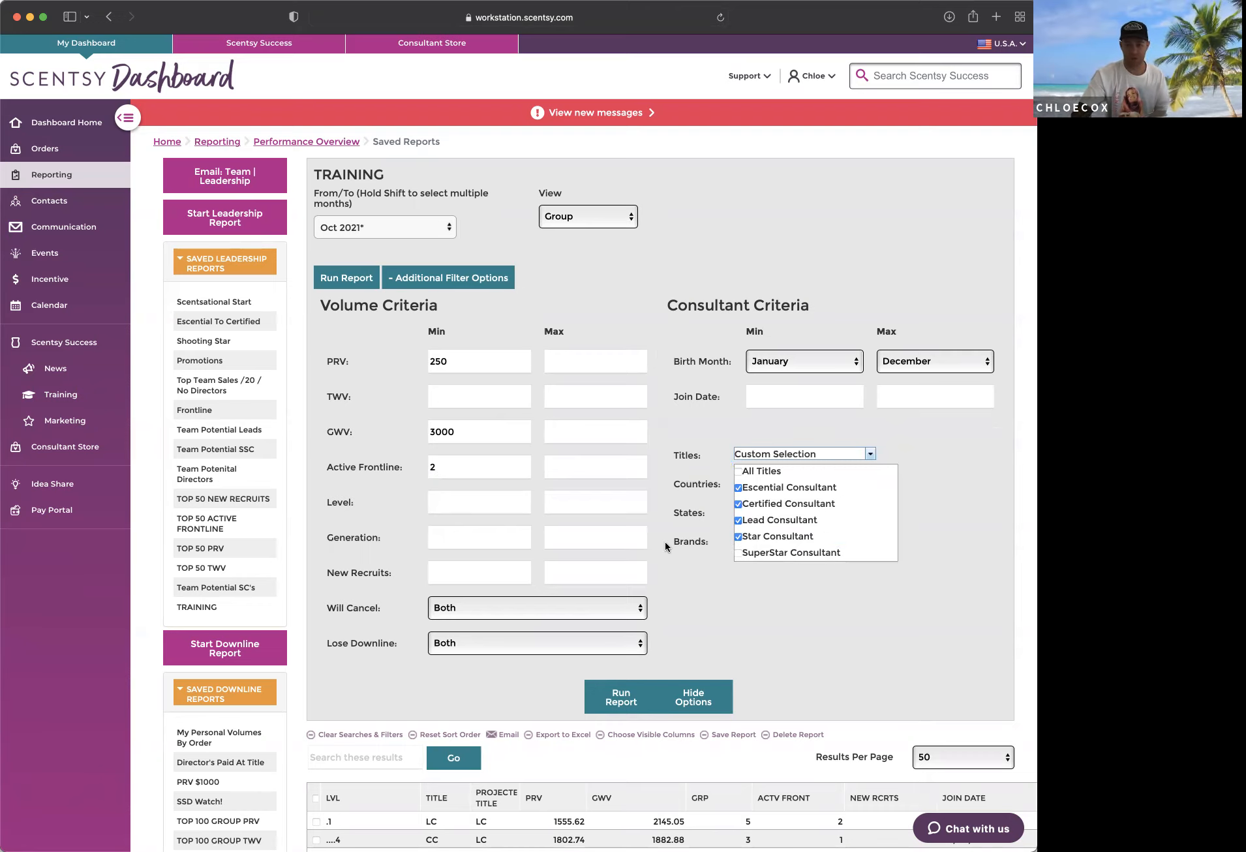
pyautogui.scroll(-1, 806, 529)
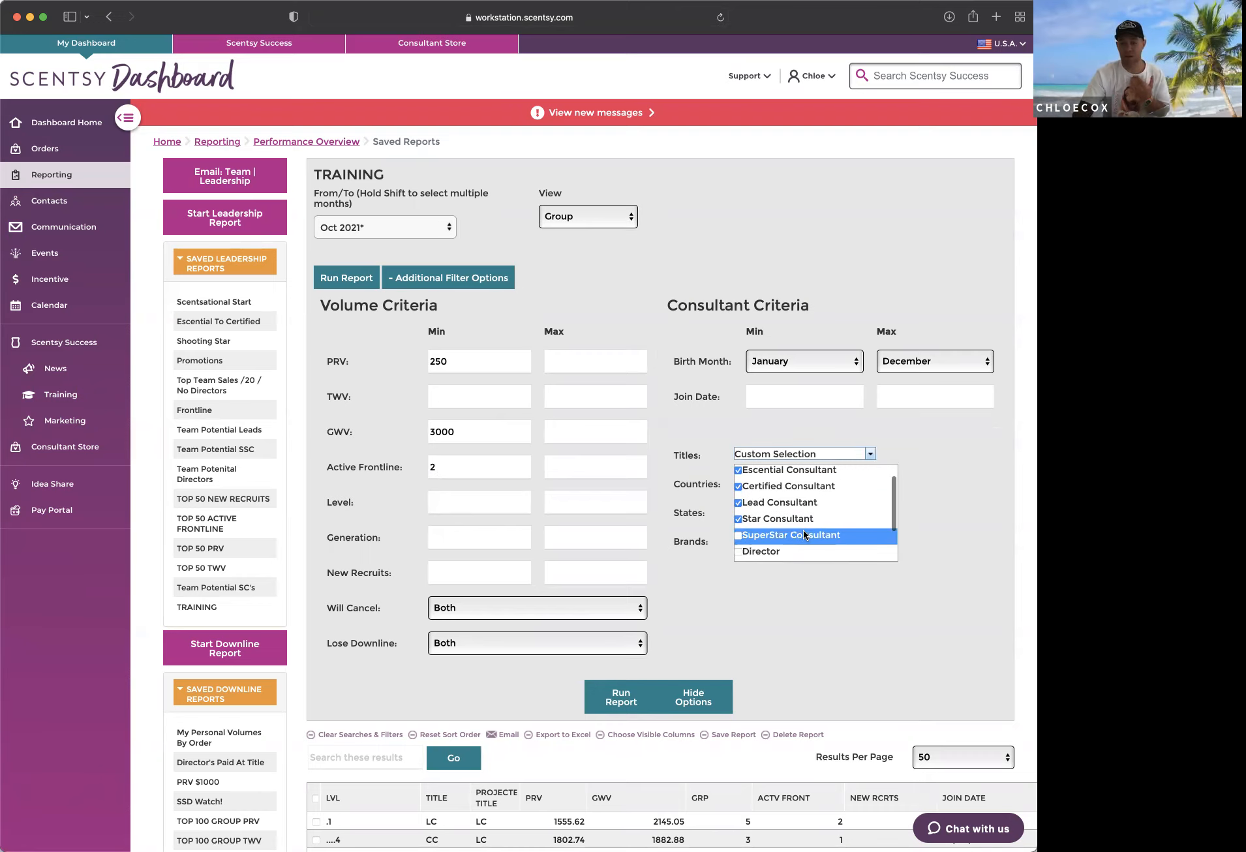
pyautogui.scroll(-2, 804, 533)
pyautogui.click(673, 475)
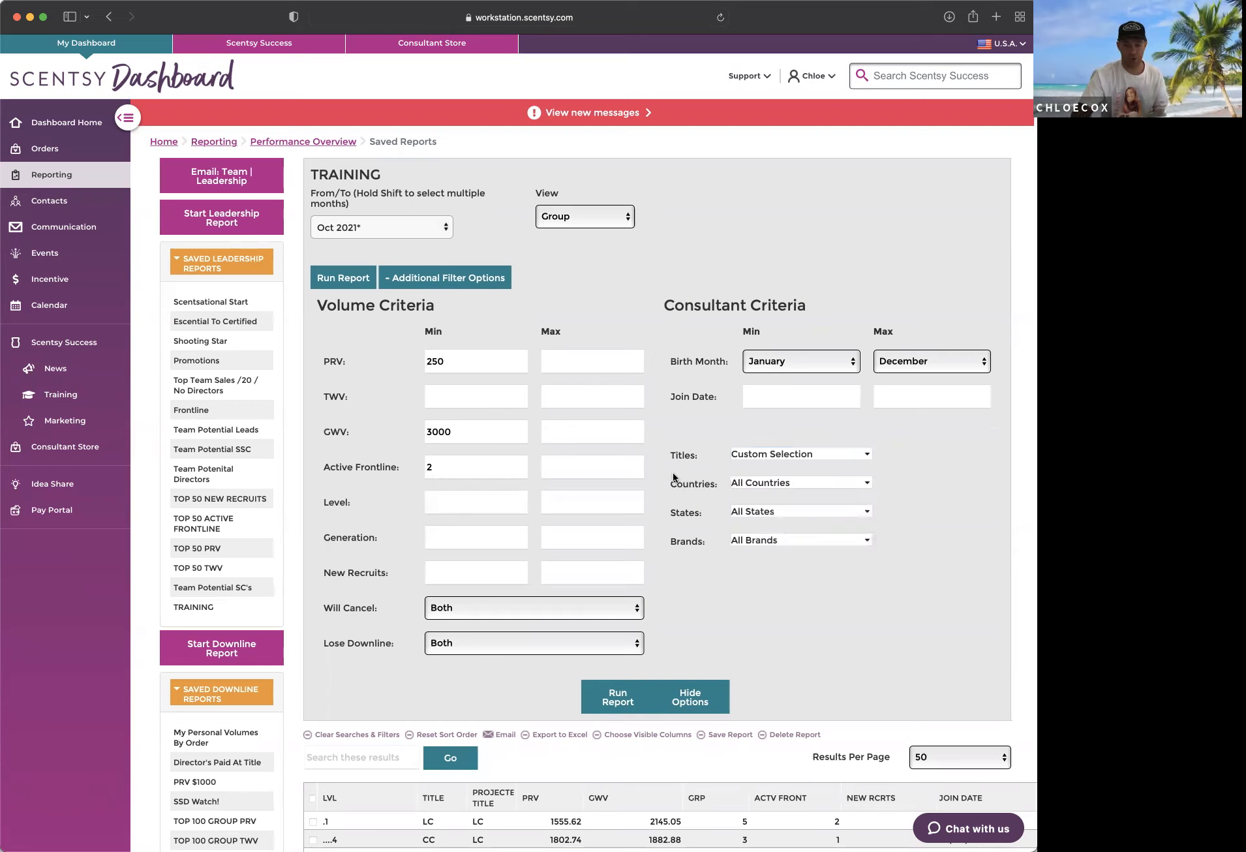
pyautogui.click(607, 694)
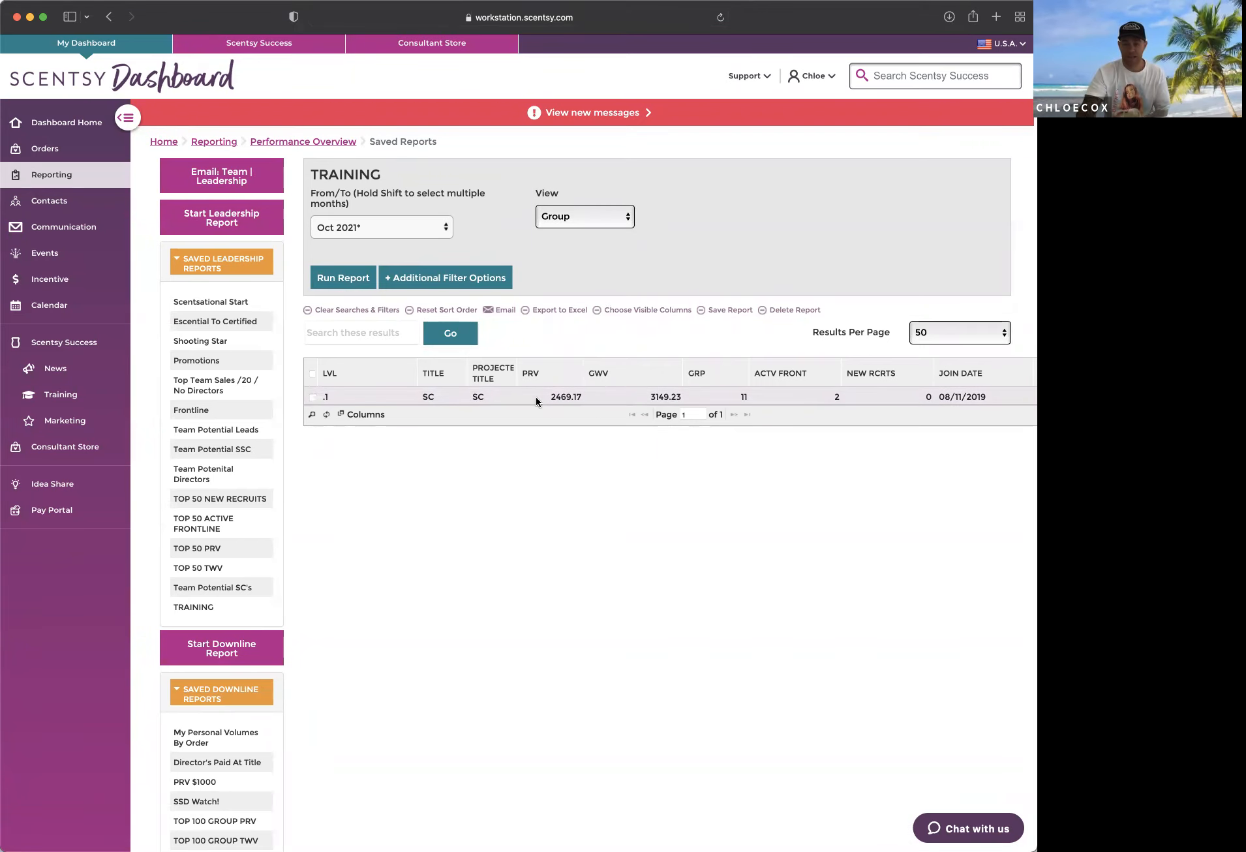
# Step: Check the column selection for the Star Consultant report and view the report naming dialog without saving
pyautogui.click(657, 315)
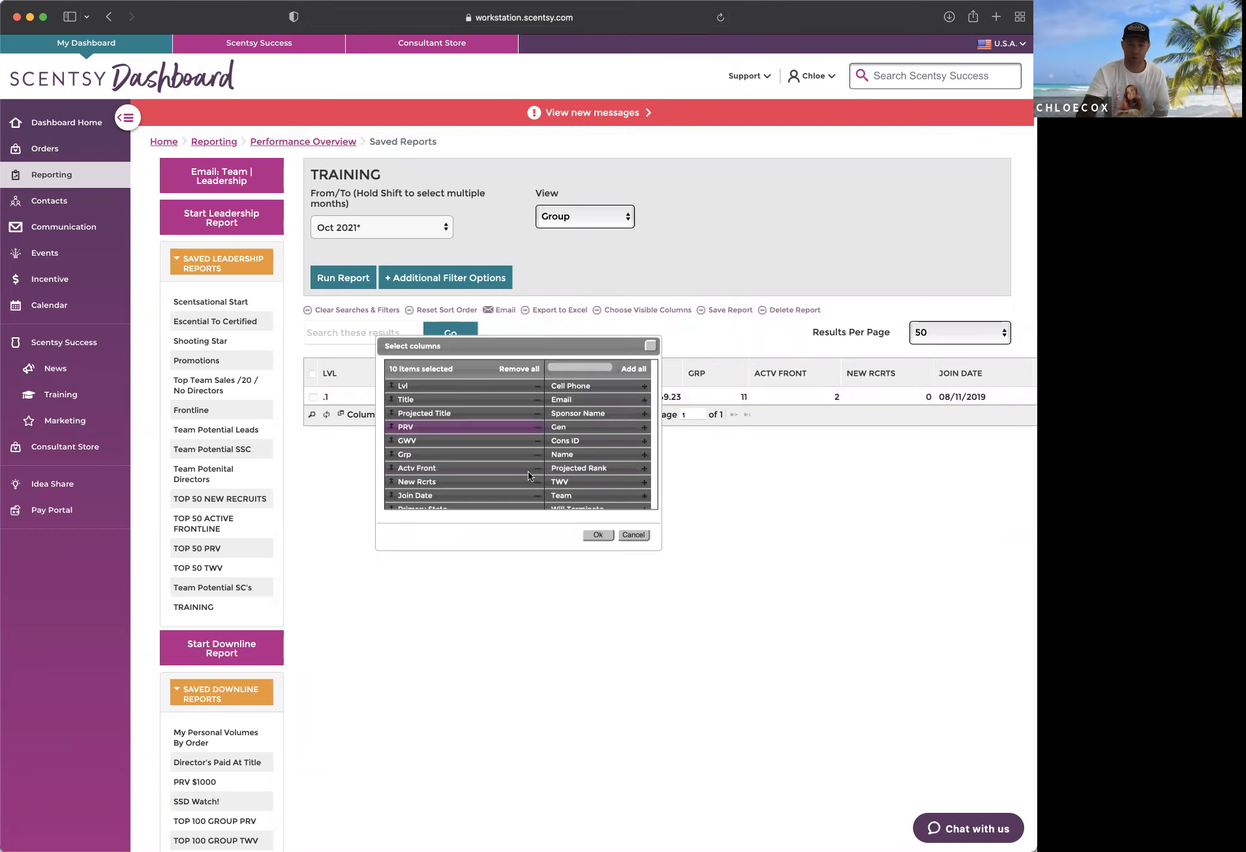
pyautogui.click(596, 535)
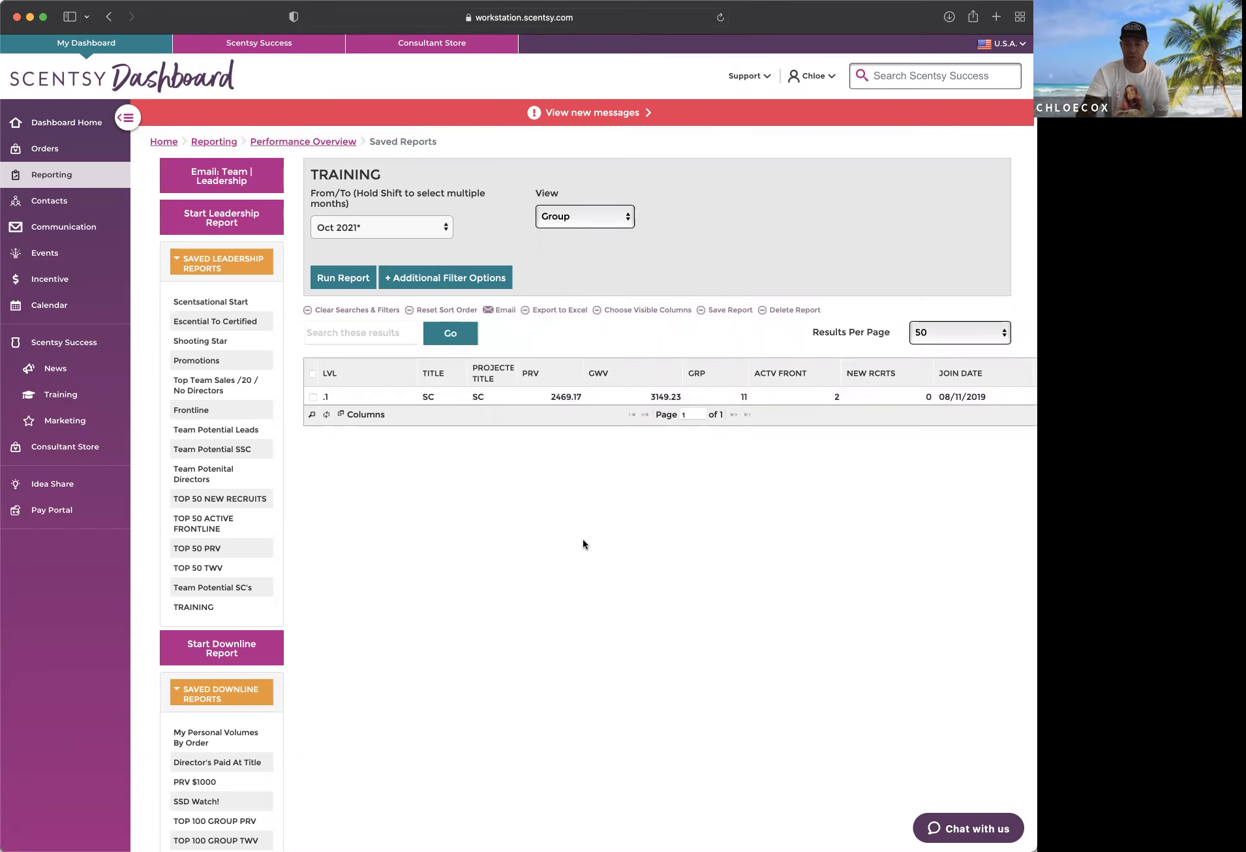
pyautogui.click(730, 310)
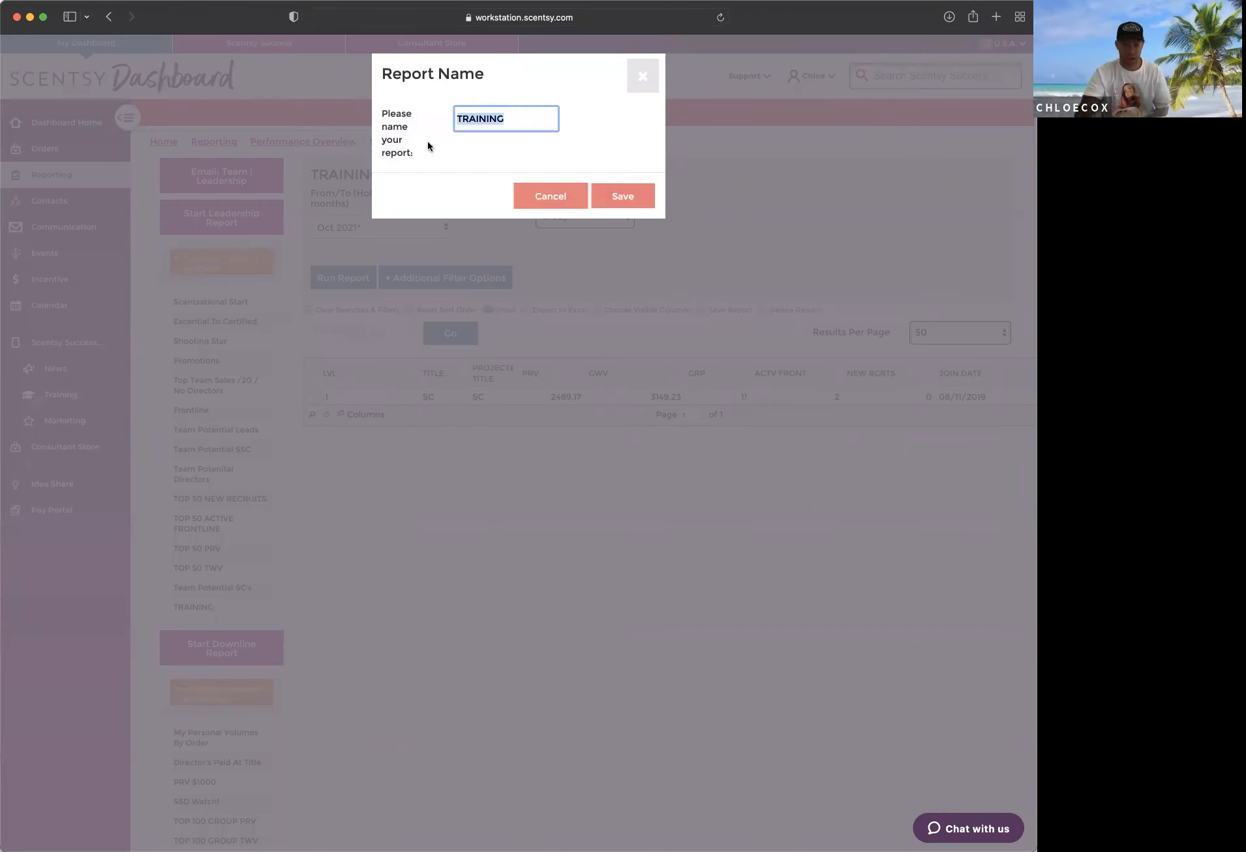
pyautogui.click(642, 72)
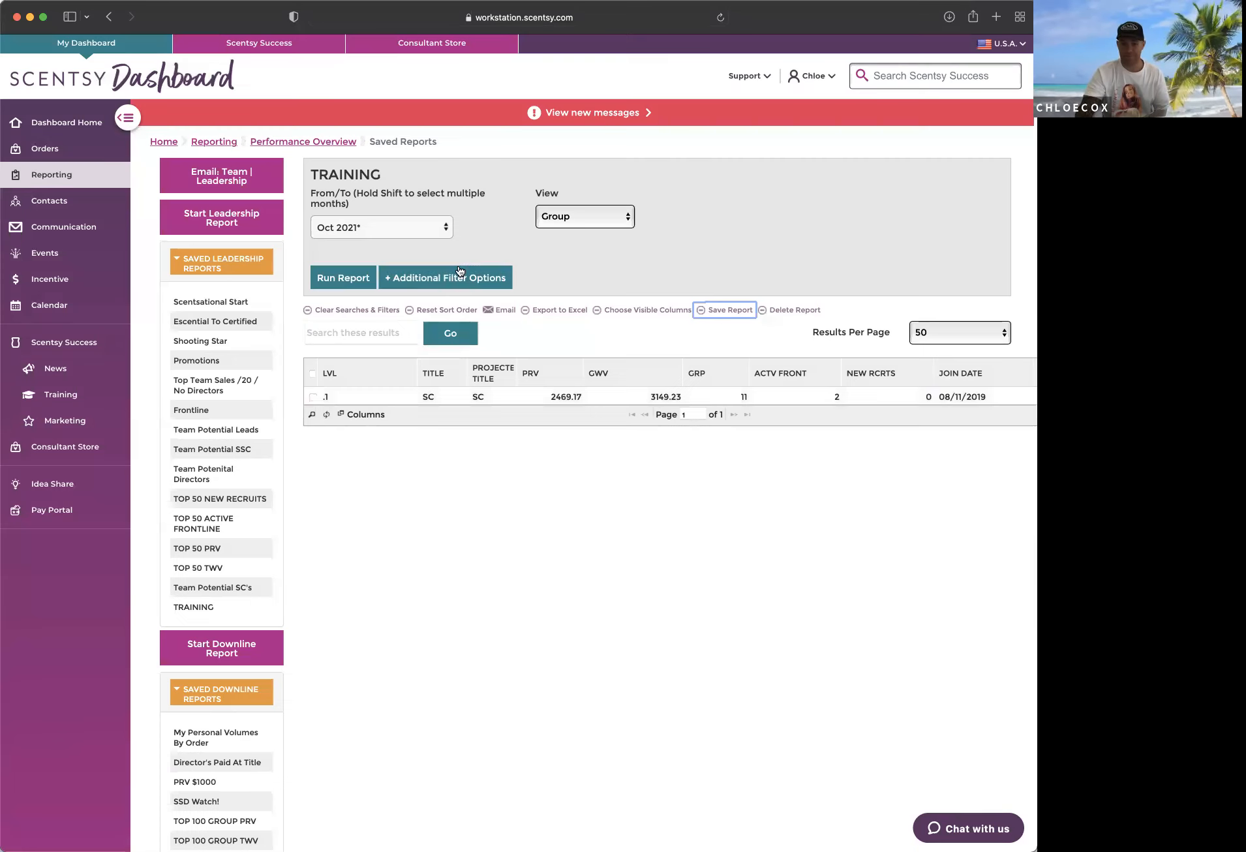
# Step: Set the report's minimum TWV to 1000, GWV to 5000 and Active Frontline to 3, and run the report
pyautogui.click(459, 274)
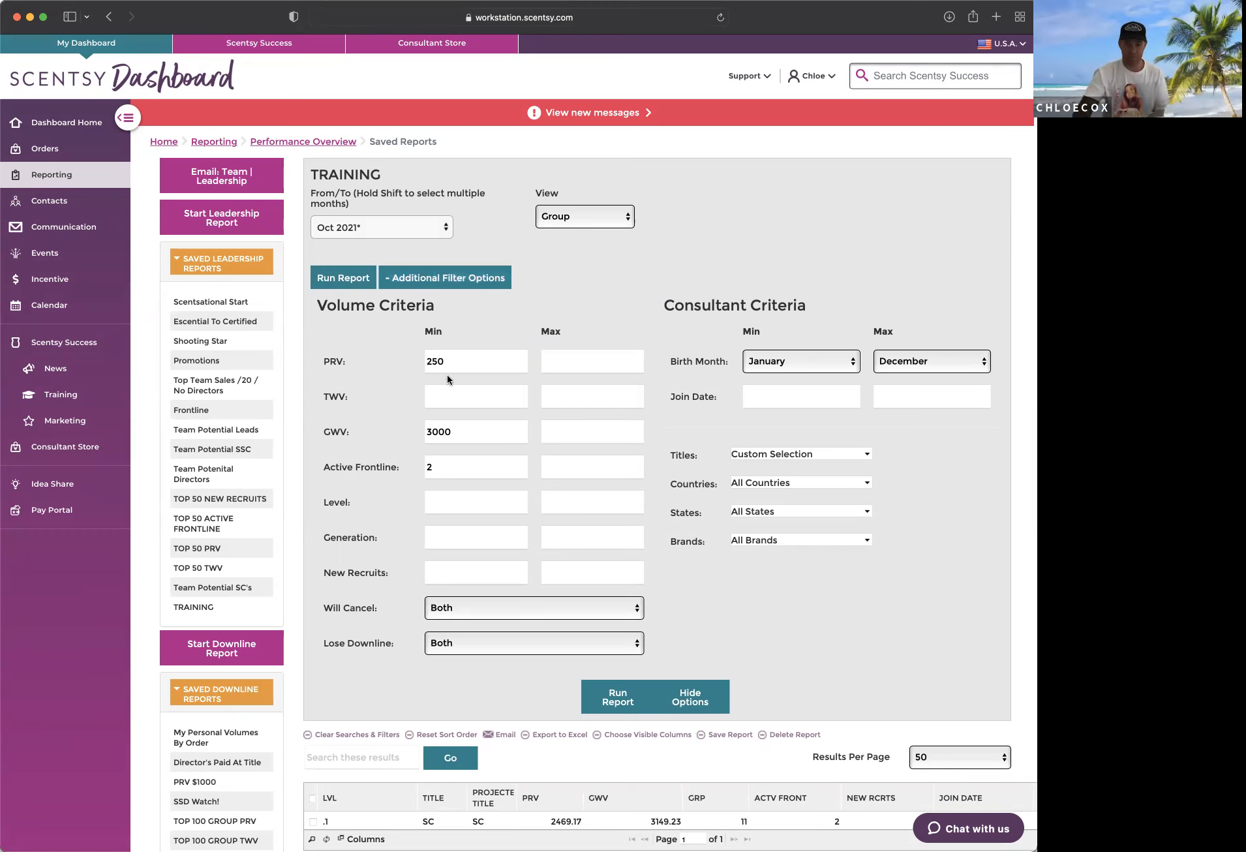
pyautogui.click(483, 397)
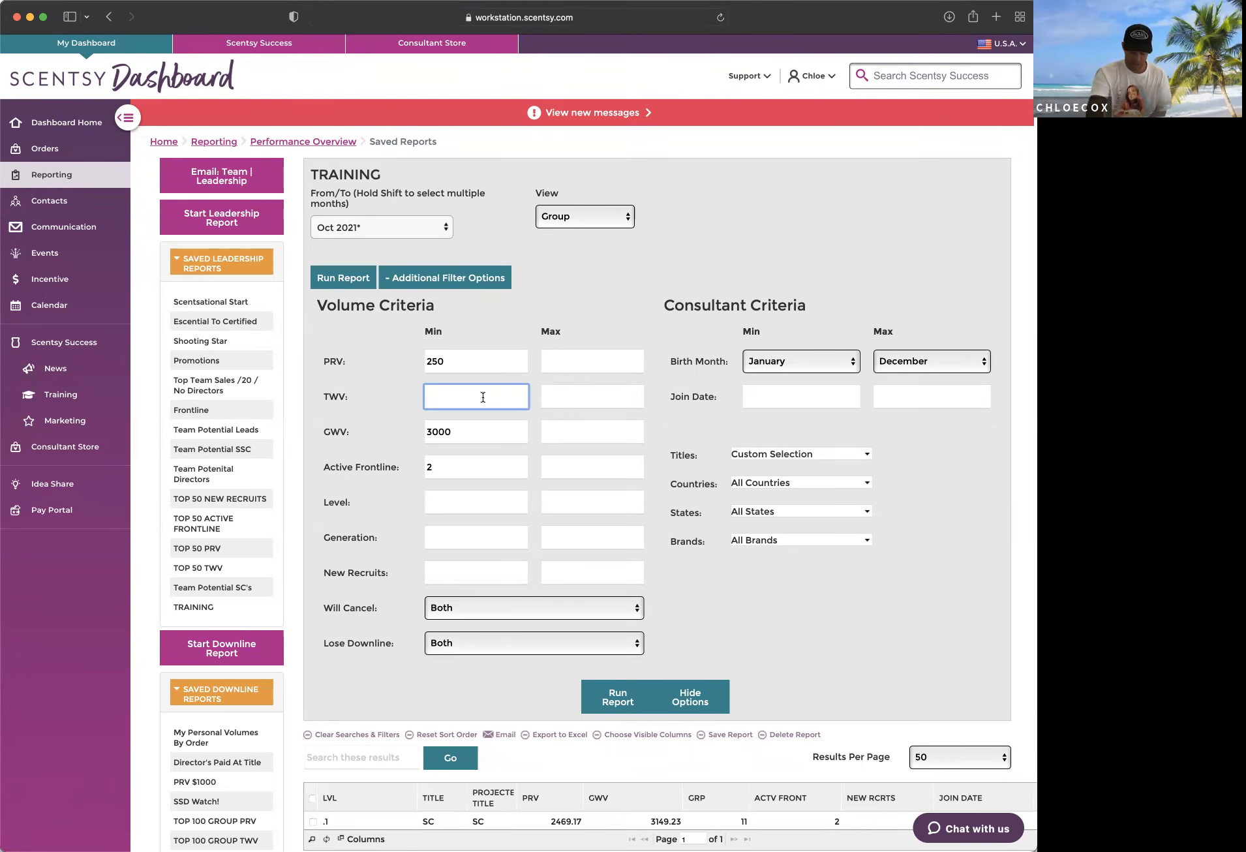
pyautogui.write('1000')
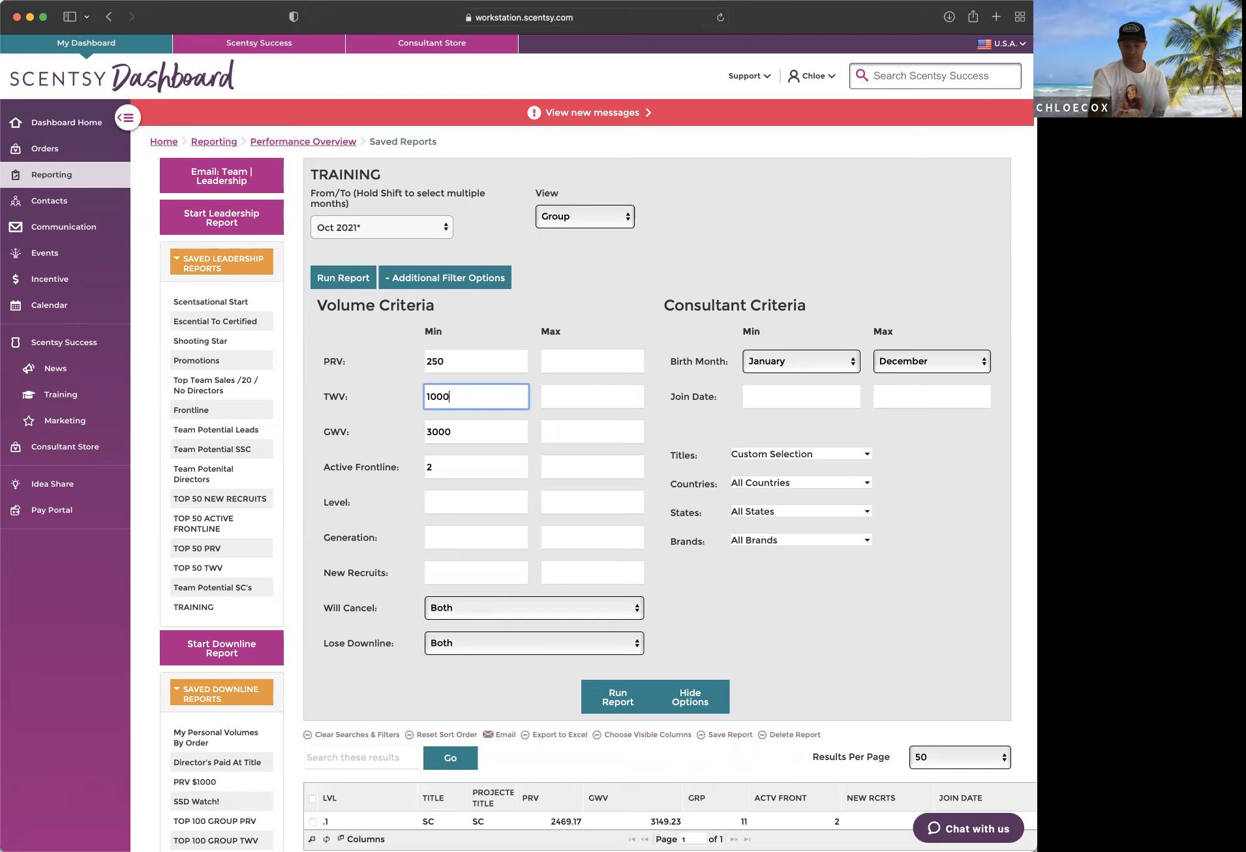
pyautogui.click(517, 430)
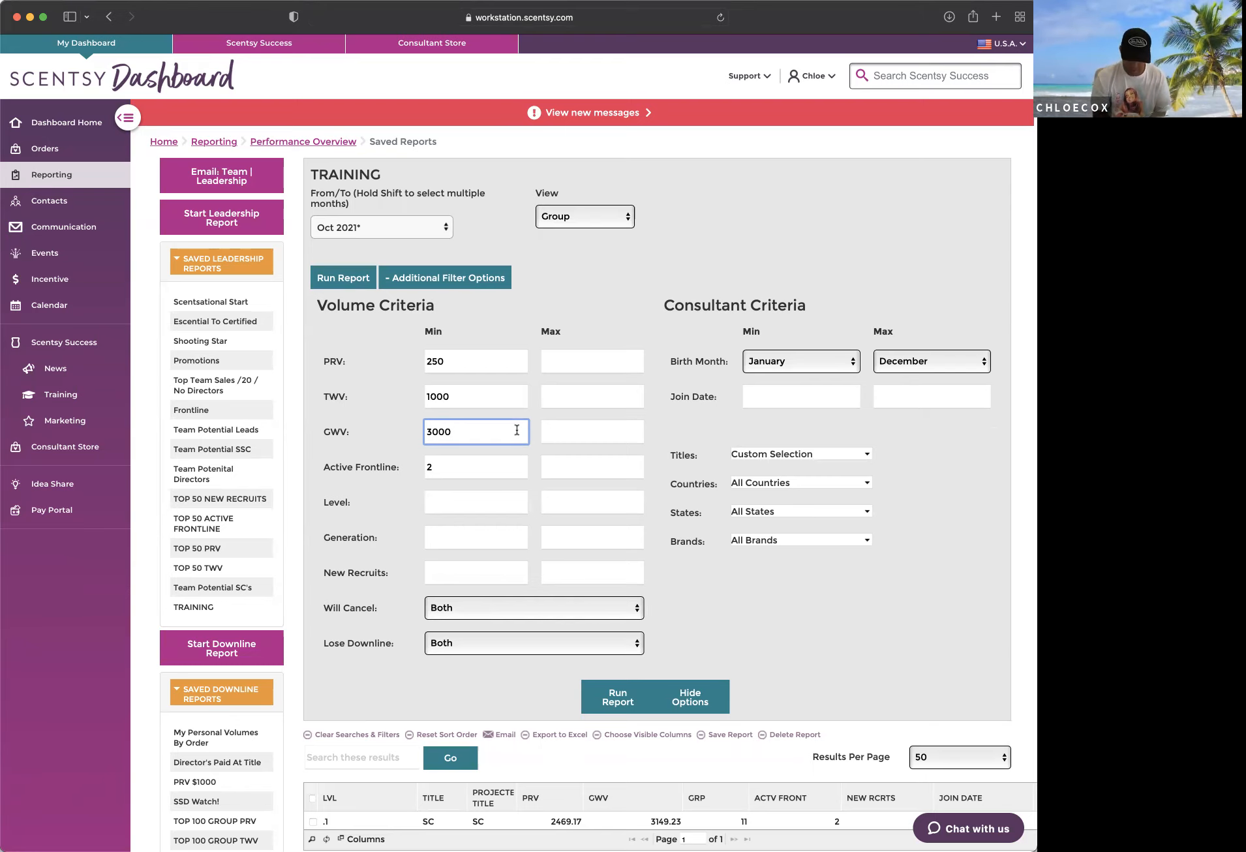
pyautogui.press('super+a')
pyautogui.write('5000')
pyautogui.press('Tab')
pyautogui.write('3')
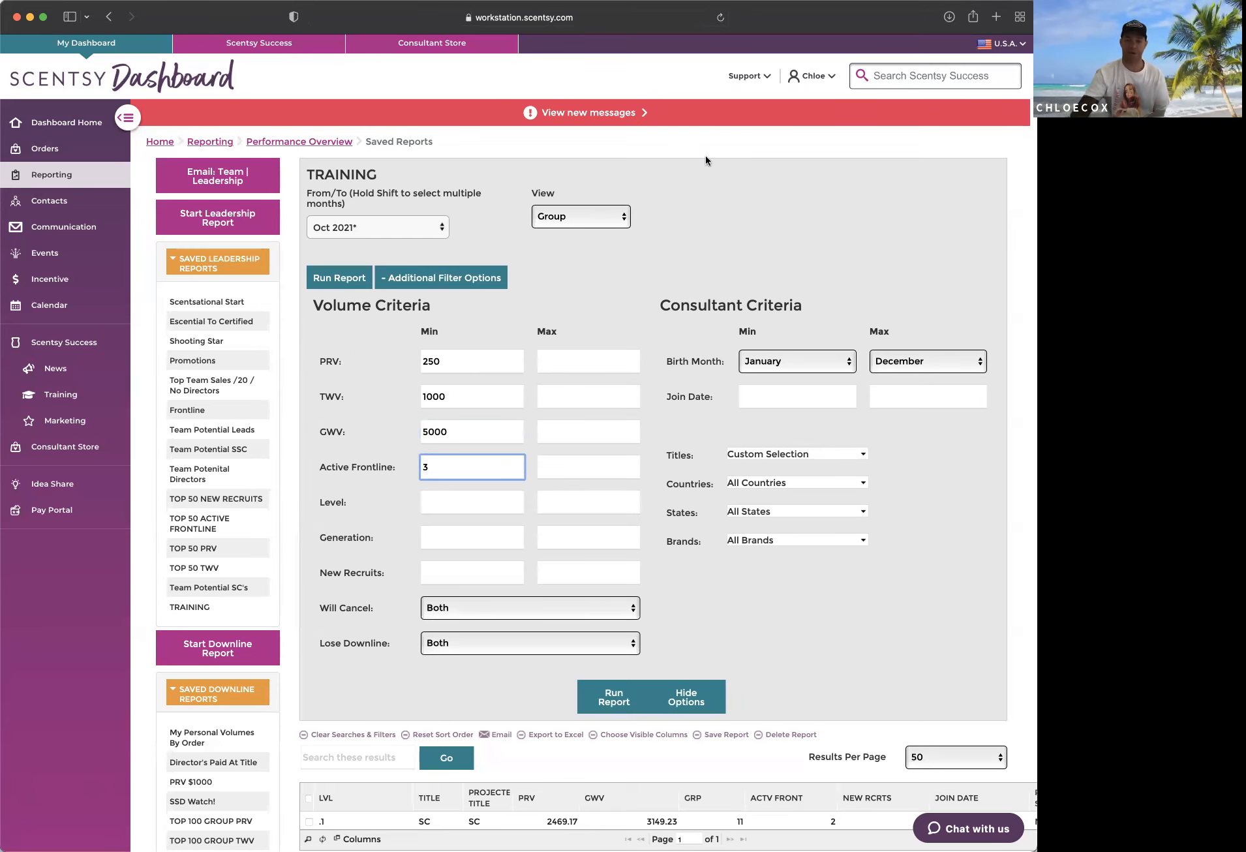
pyautogui.click(701, 209)
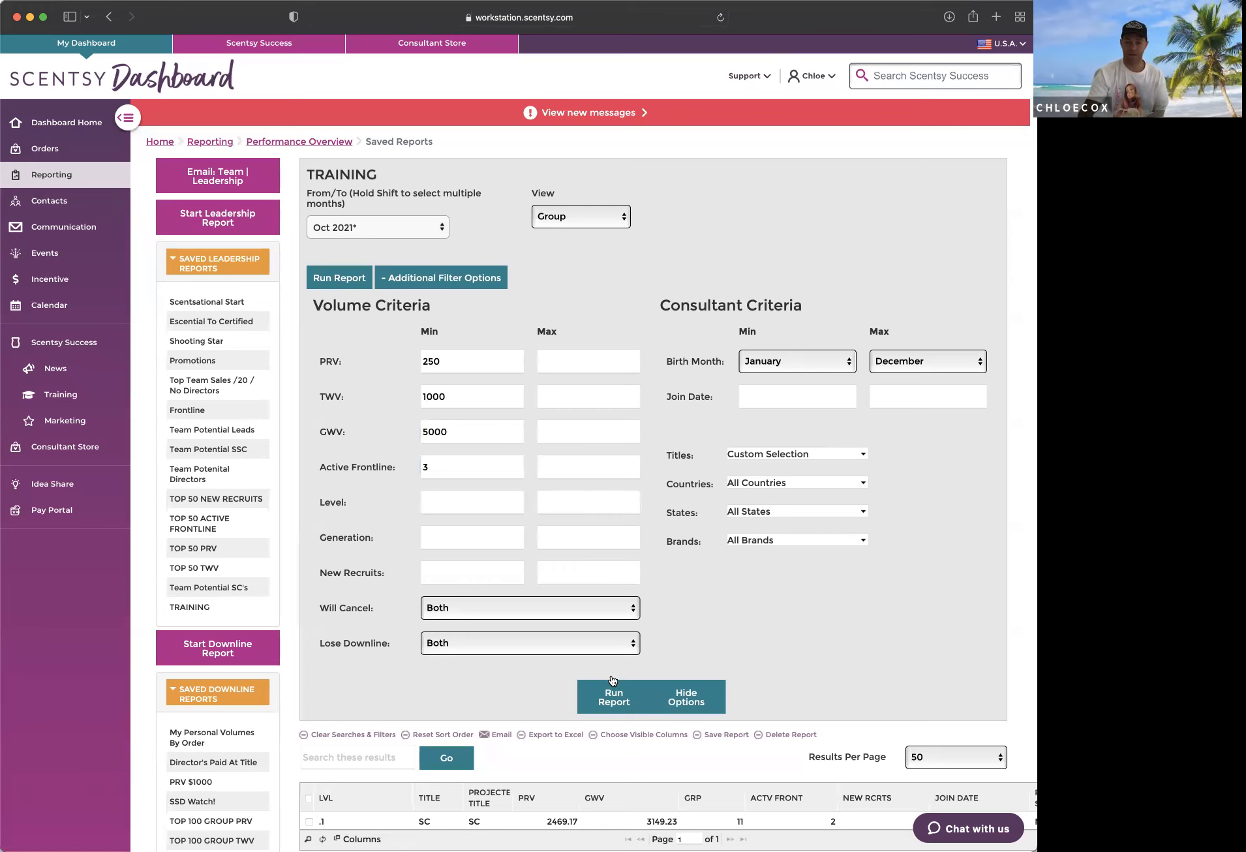
pyautogui.click(615, 695)
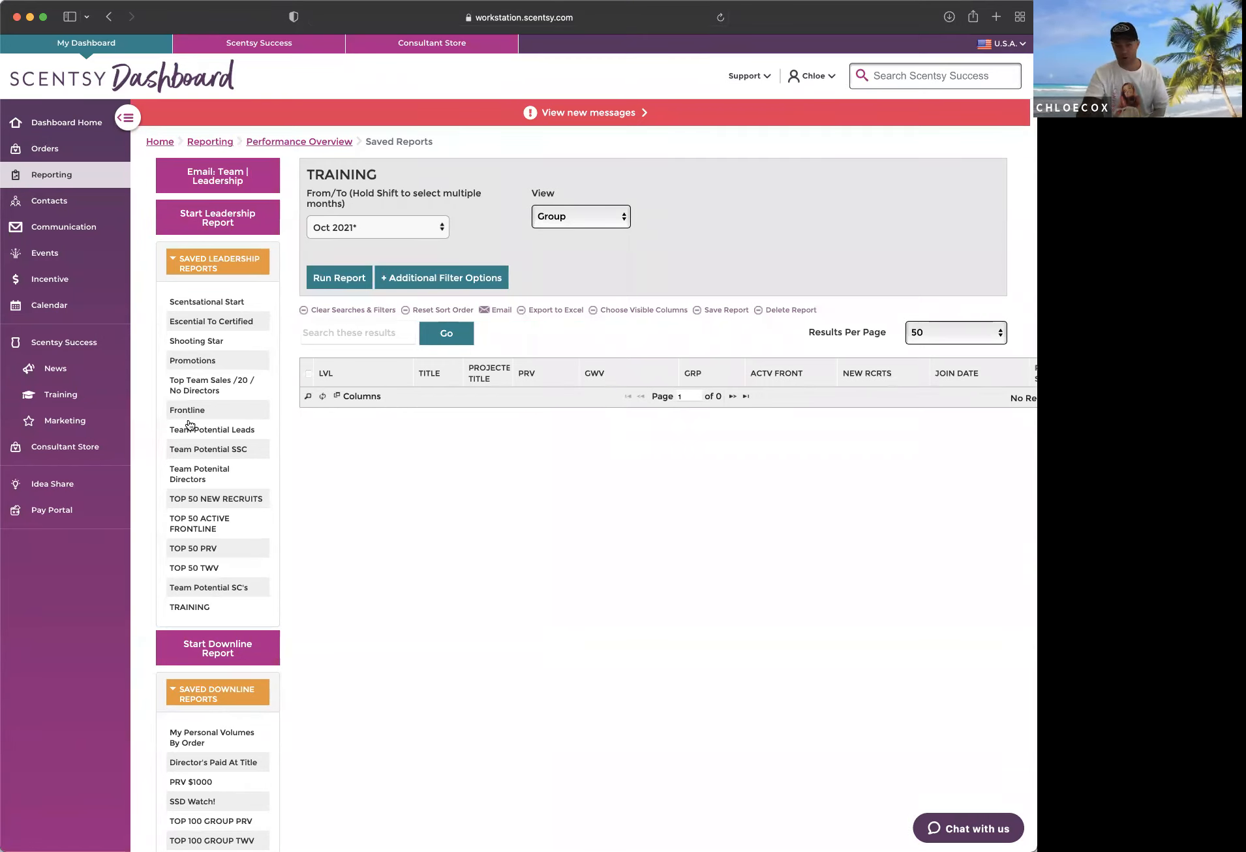
# Step: Add TWV to the report's visible columns and try to place it directly after PRV
pyautogui.click(633, 313)
pyautogui.scroll(-2, 634, 463)
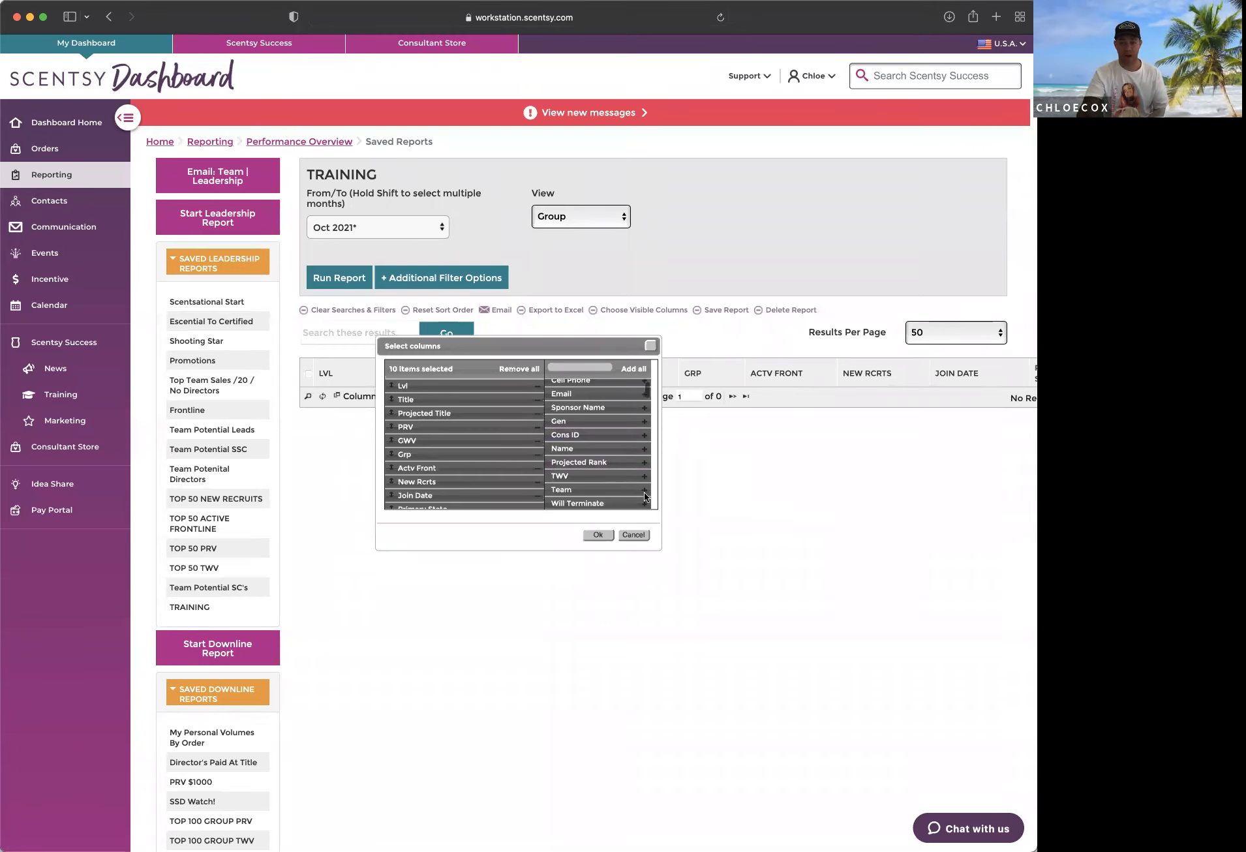
pyautogui.click(636, 476)
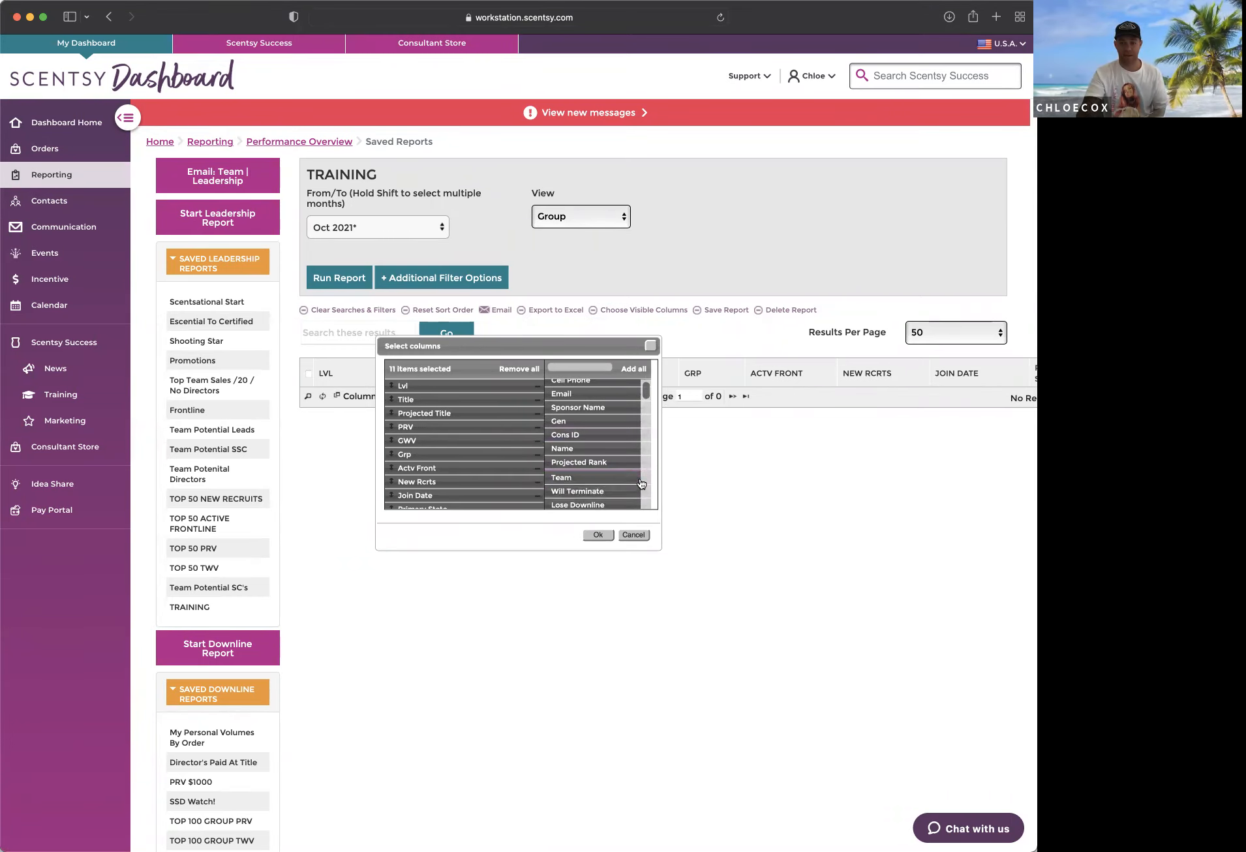
pyautogui.scroll(-2, 492, 494)
pyautogui.moveTo(469, 497); pyautogui.dragTo(485, 438)
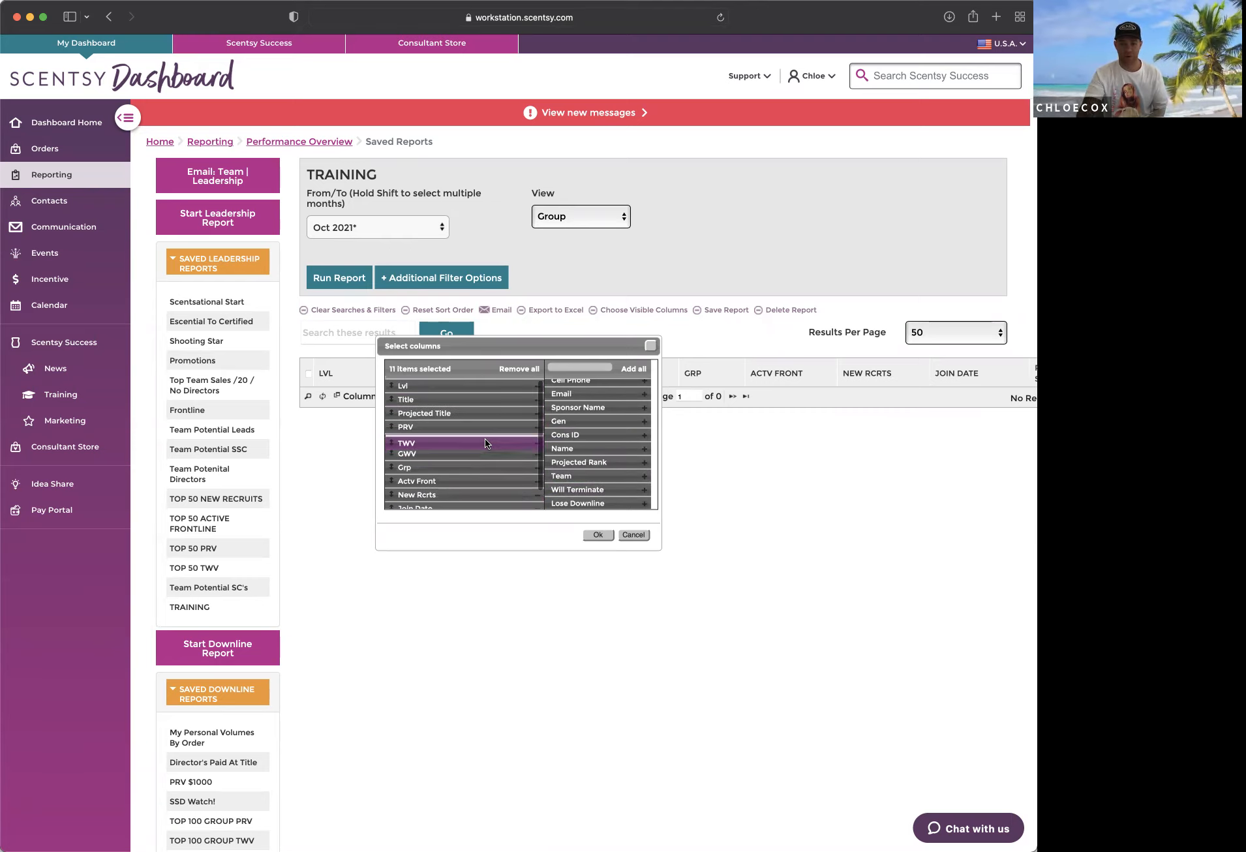
pyautogui.click(597, 534)
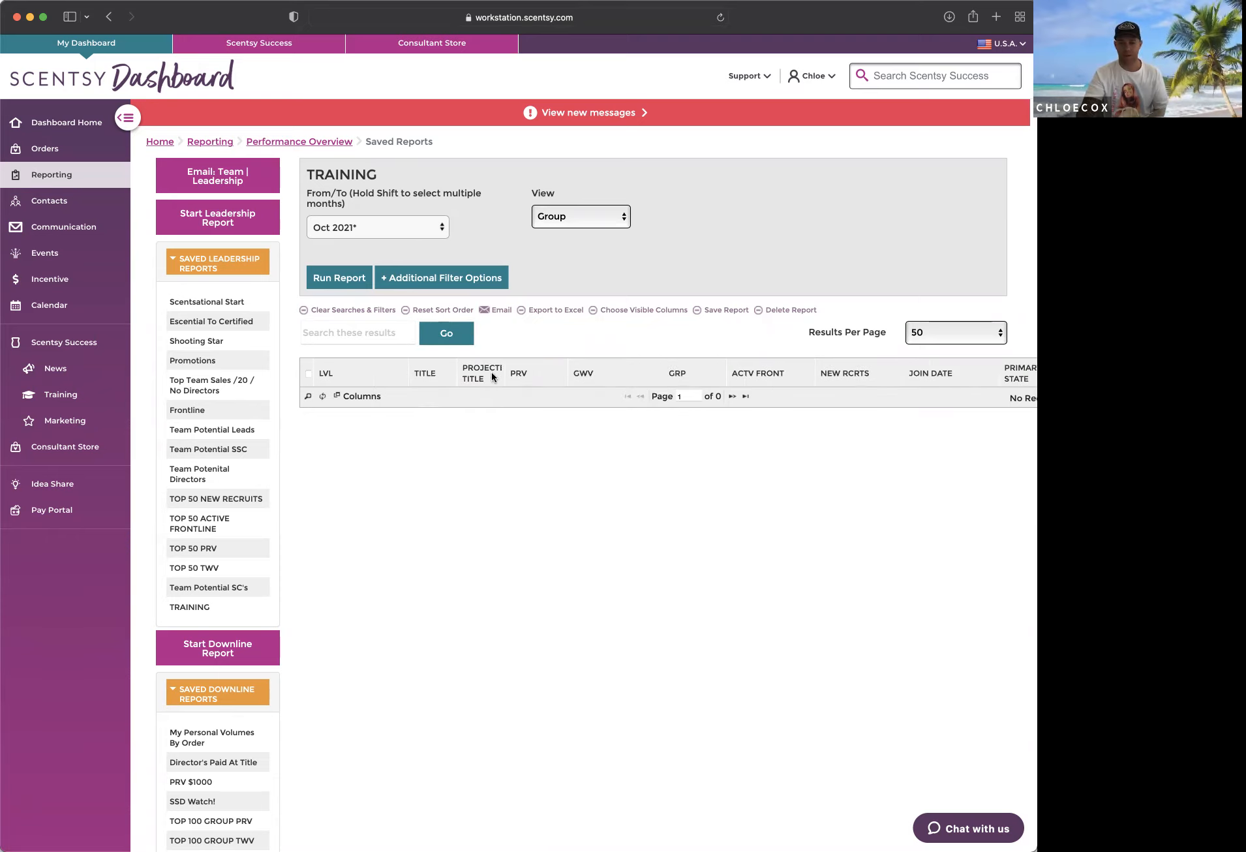
# Step: Reorder the report's visible columns so that TWV sits between PRV and GWV
pyautogui.click(640, 312)
pyautogui.scroll(-2, 457, 424)
pyautogui.moveTo(422, 505); pyautogui.dragTo(449, 443)
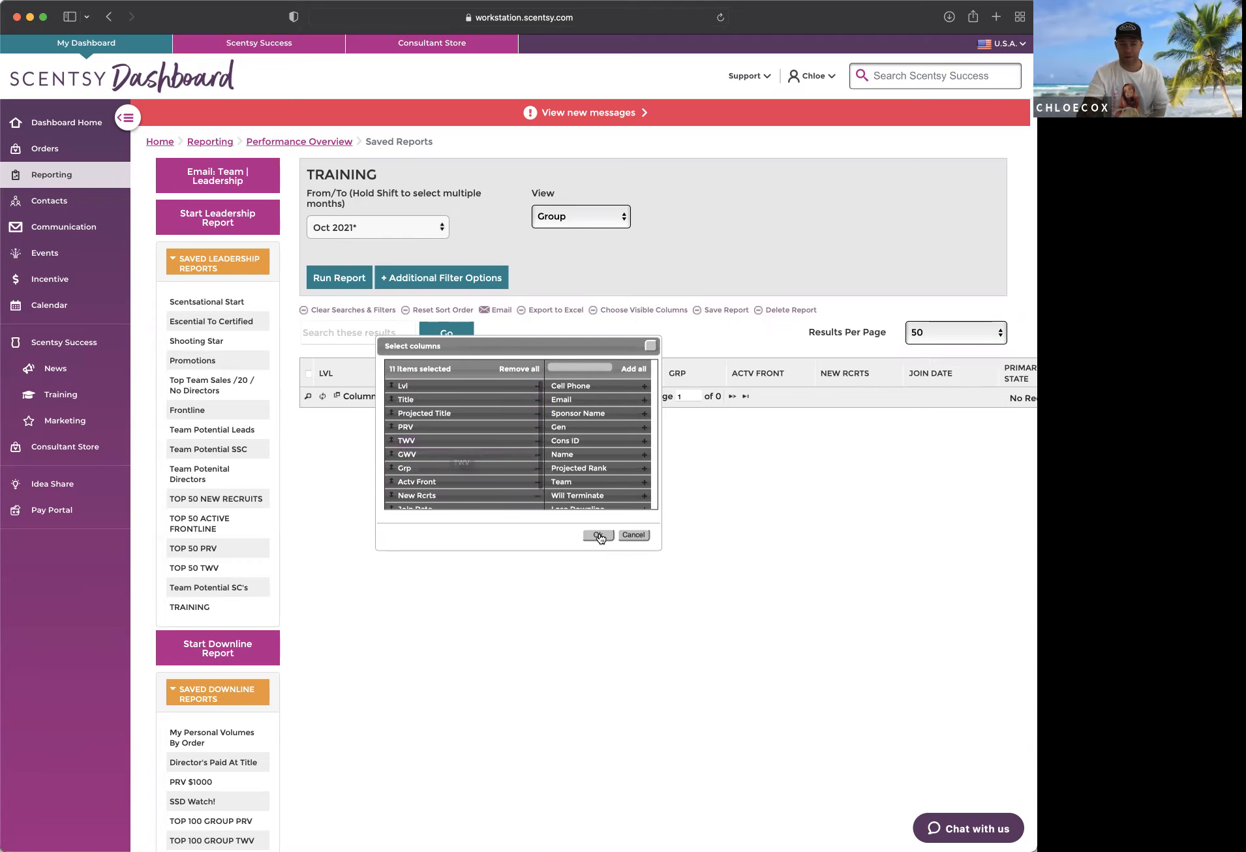
pyautogui.click(597, 534)
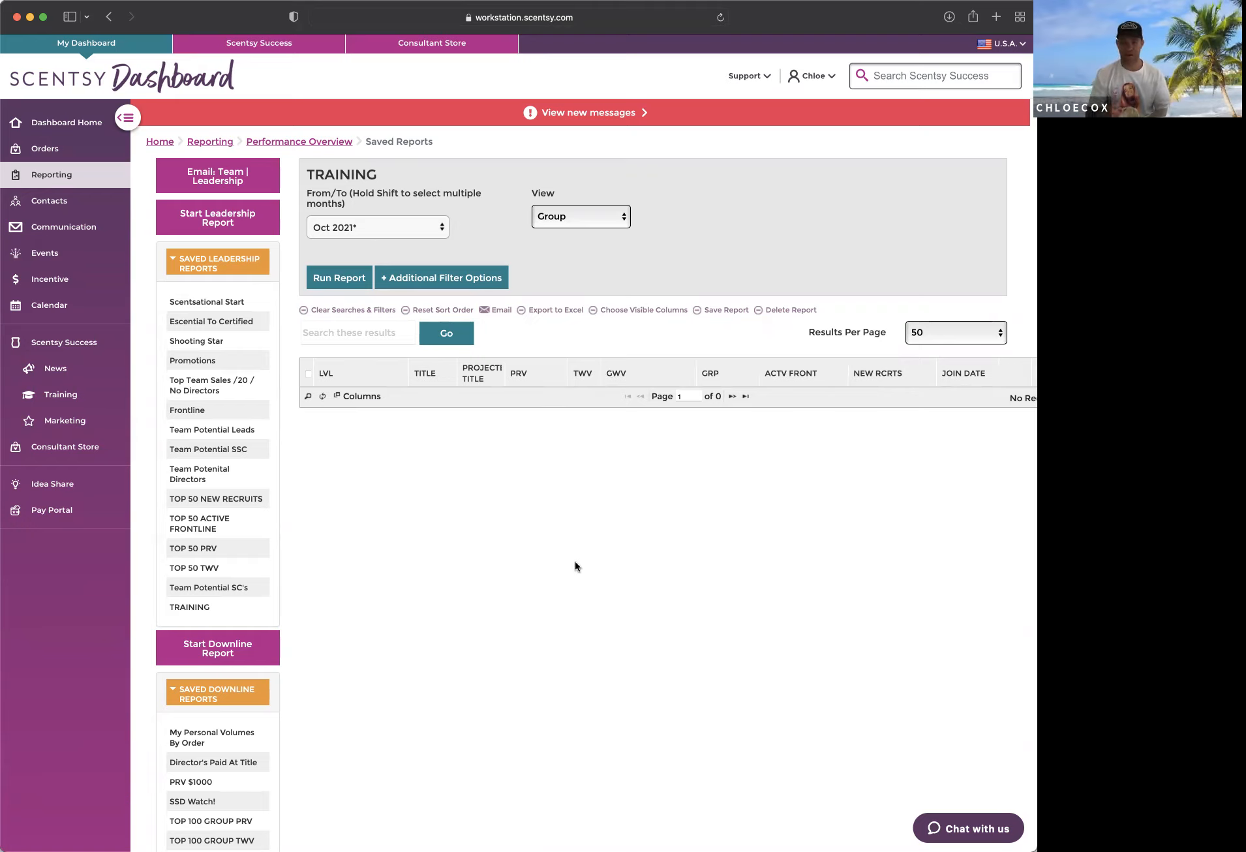
# Step: View the report naming dialog and close it without saving the report
pyautogui.click(726, 310)
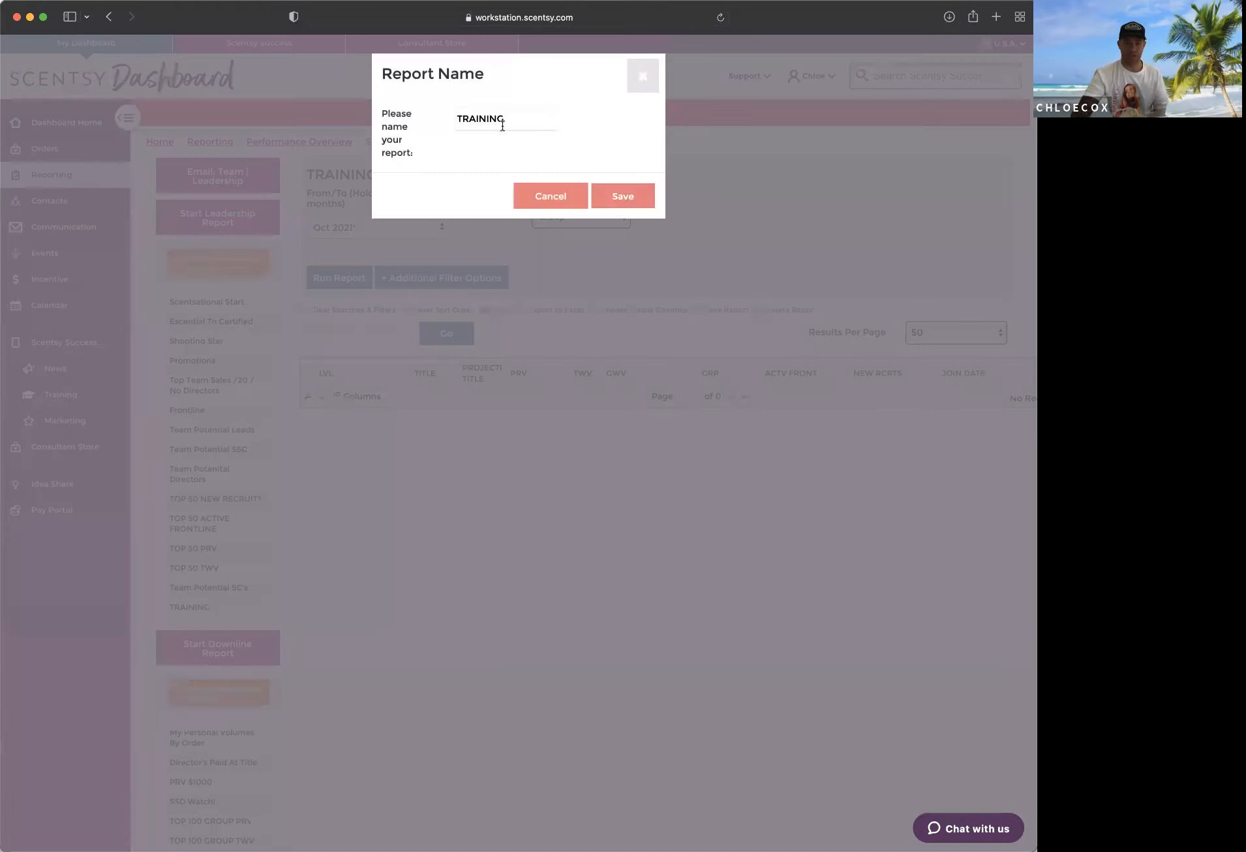
pyautogui.click(635, 73)
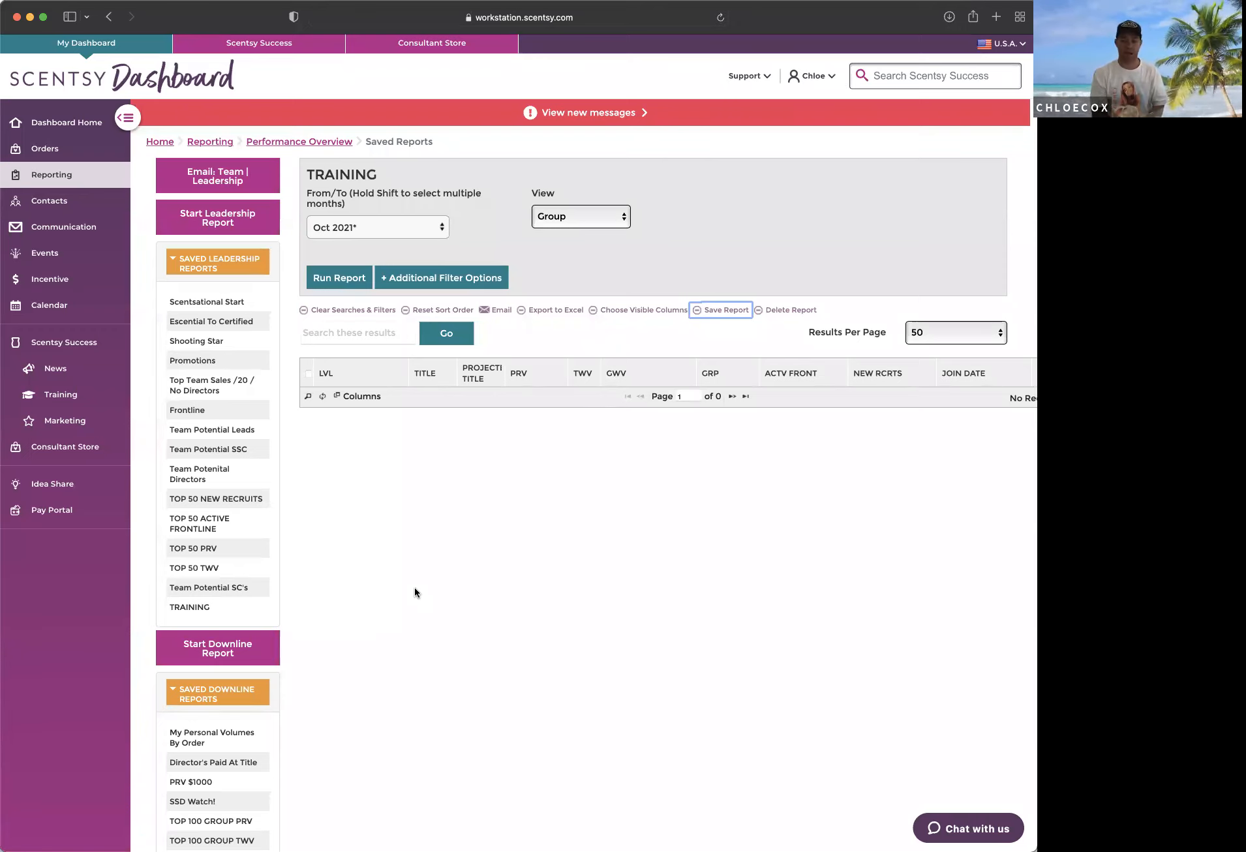
pyautogui.scroll(-5, 415, 587)
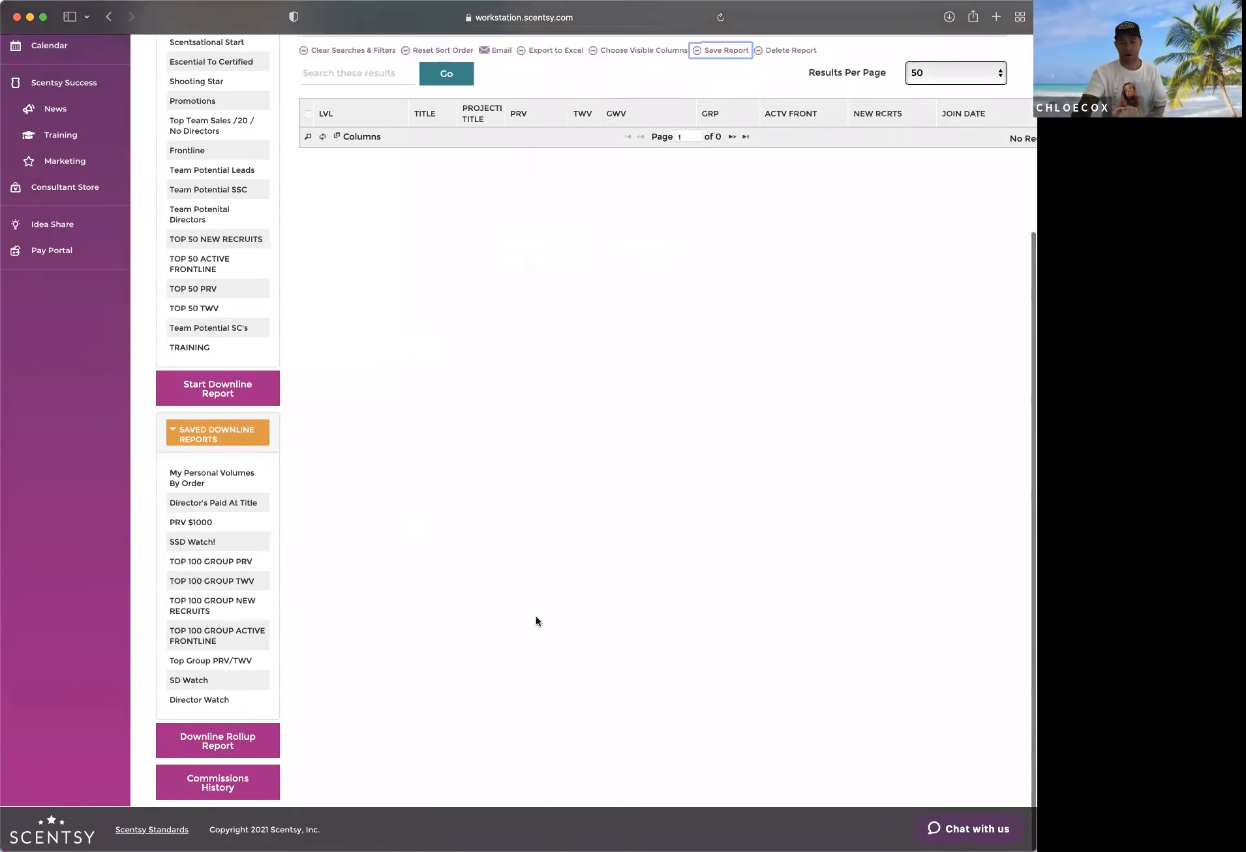
pyautogui.scroll(3, 535, 617)
pyautogui.scroll(2, 535, 617)
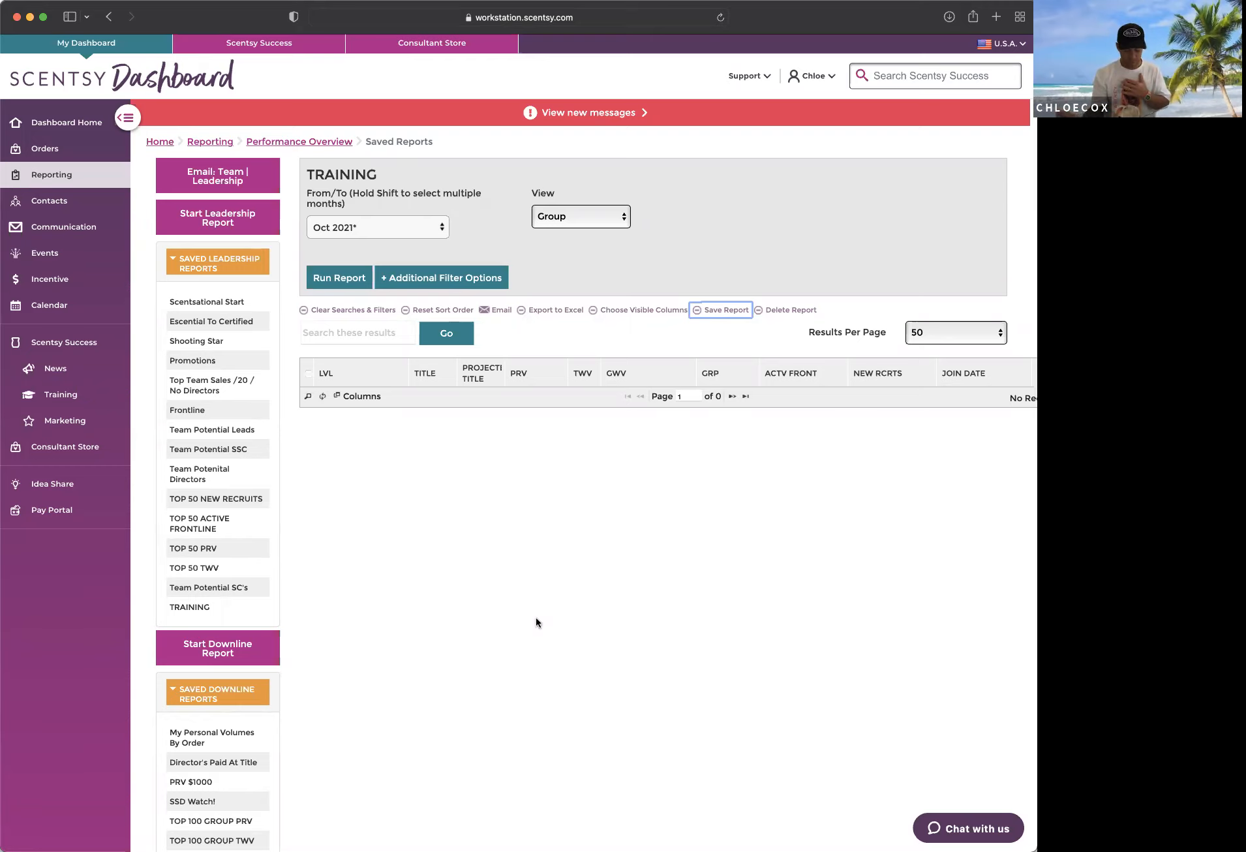
pyautogui.hscroll(-1, 535, 618)
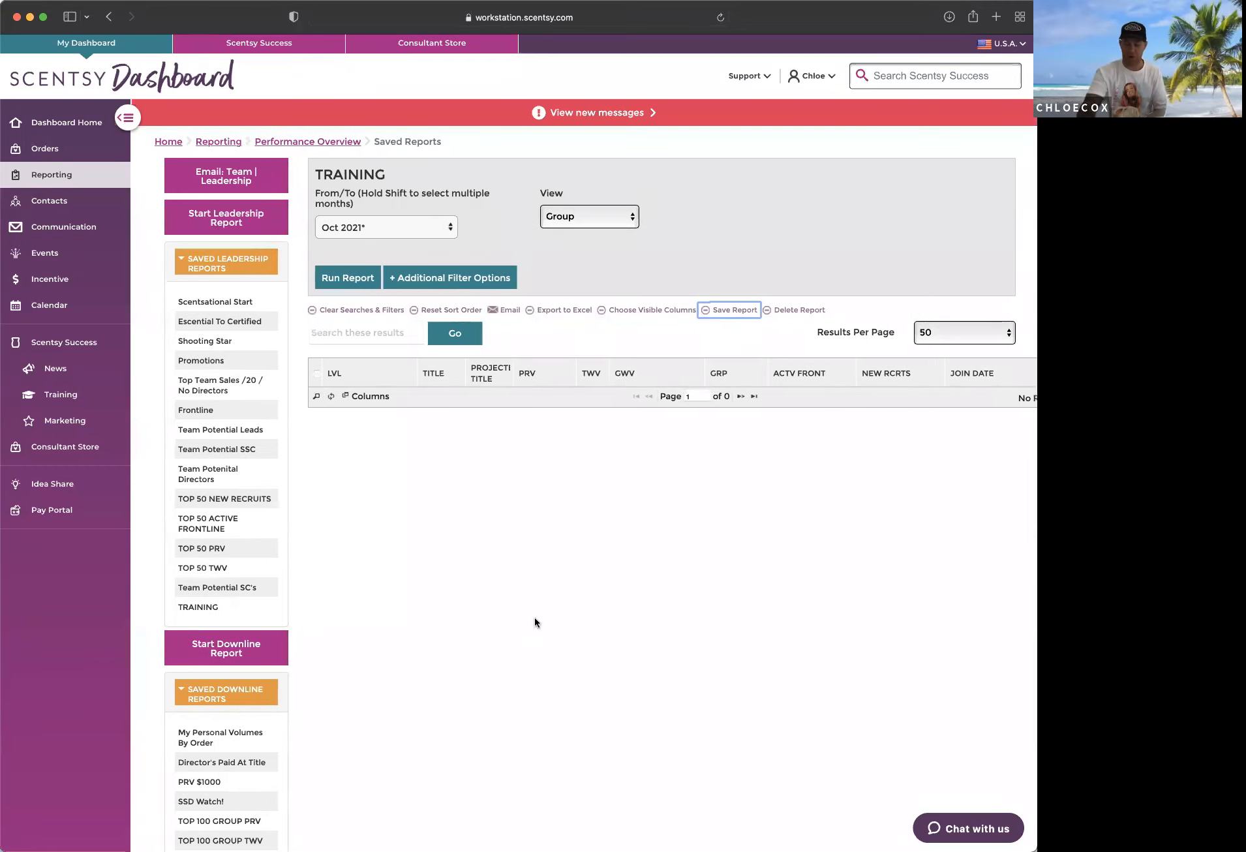
# Step: Raise the report's volume criteria to a minimum TWV of 3000 and a minimum GWV of 15000
pyautogui.click(457, 277)
pyautogui.doubleClick(477, 396)
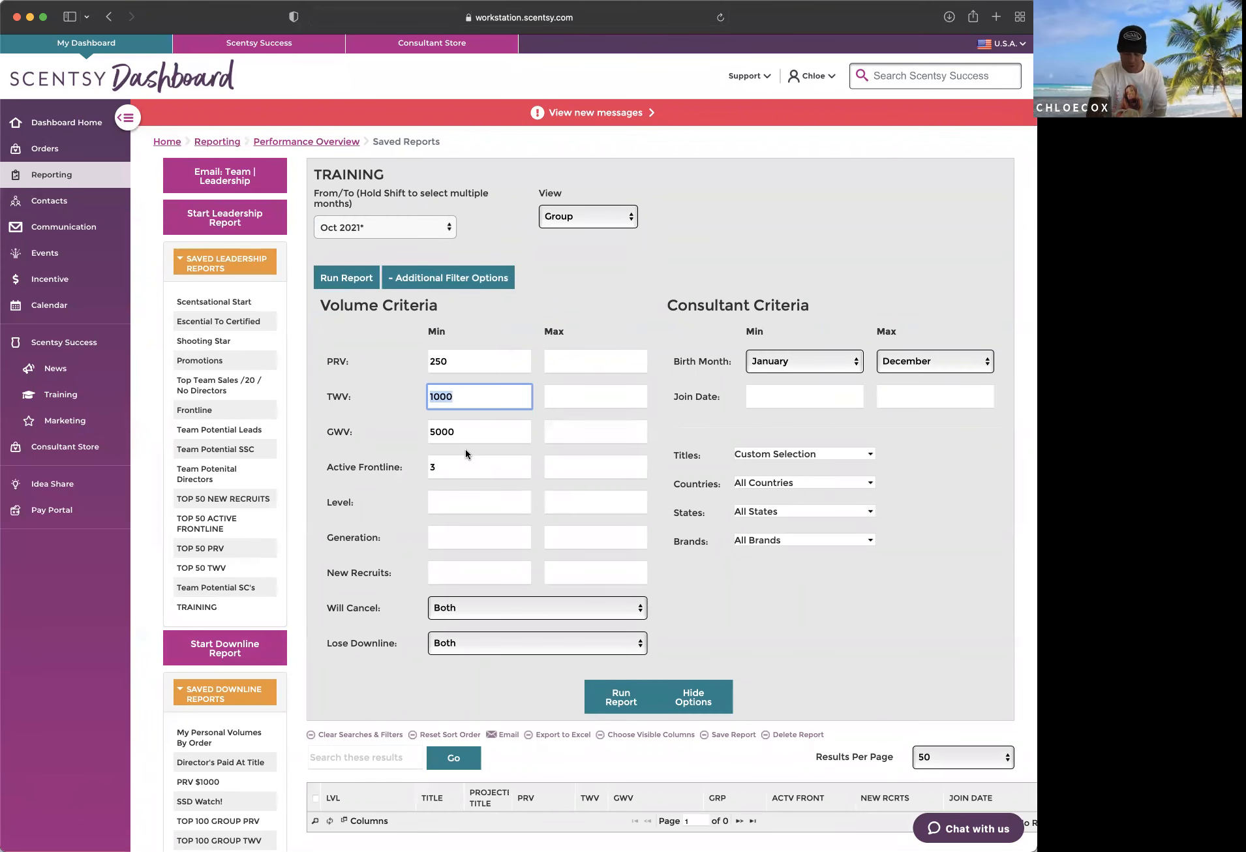
pyautogui.write('300')
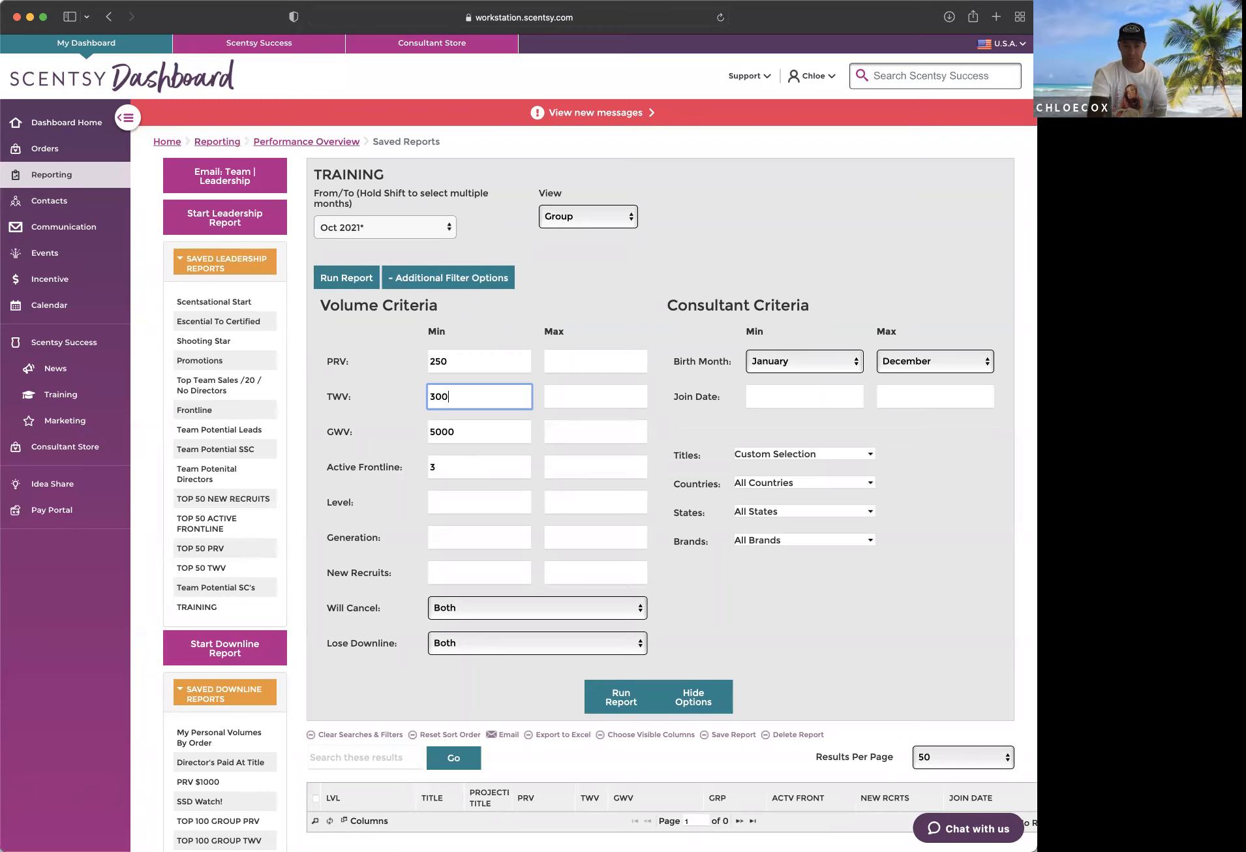
pyautogui.write('0')
pyautogui.doubleClick(460, 427)
pyautogui.write('15000')
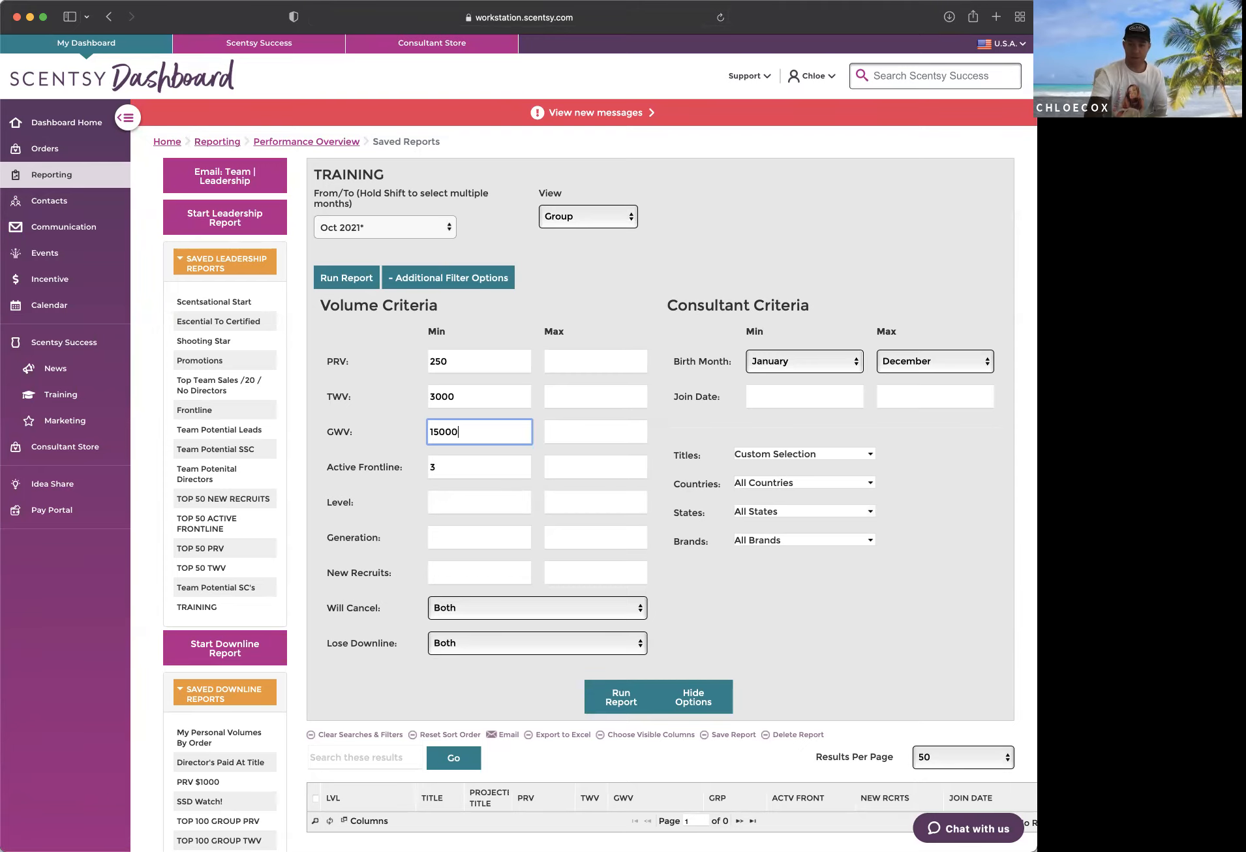
# Step: Add SuperStar Consultant, Director and Director Q to the Titles filter and run the report for Oct 2021
pyautogui.click(871, 453)
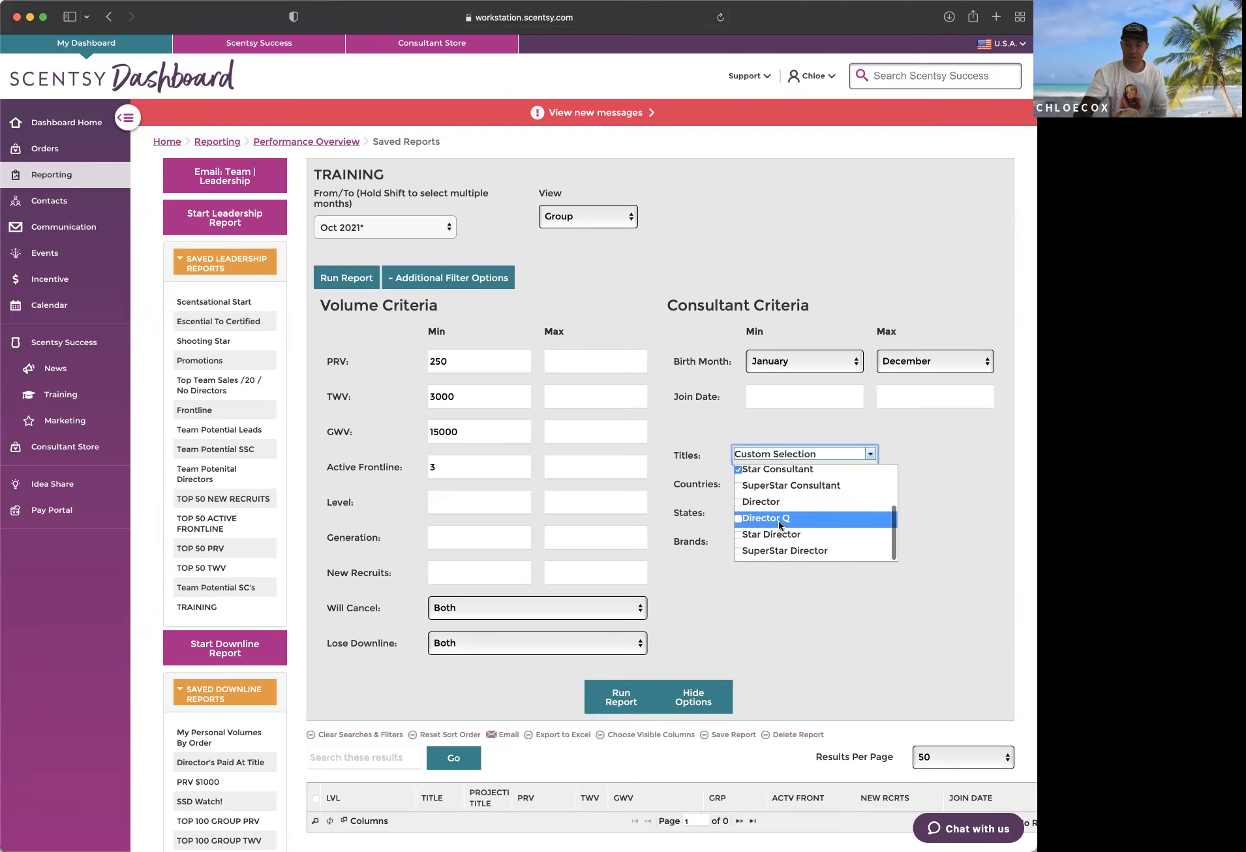
pyautogui.click(738, 486)
pyautogui.click(737, 502)
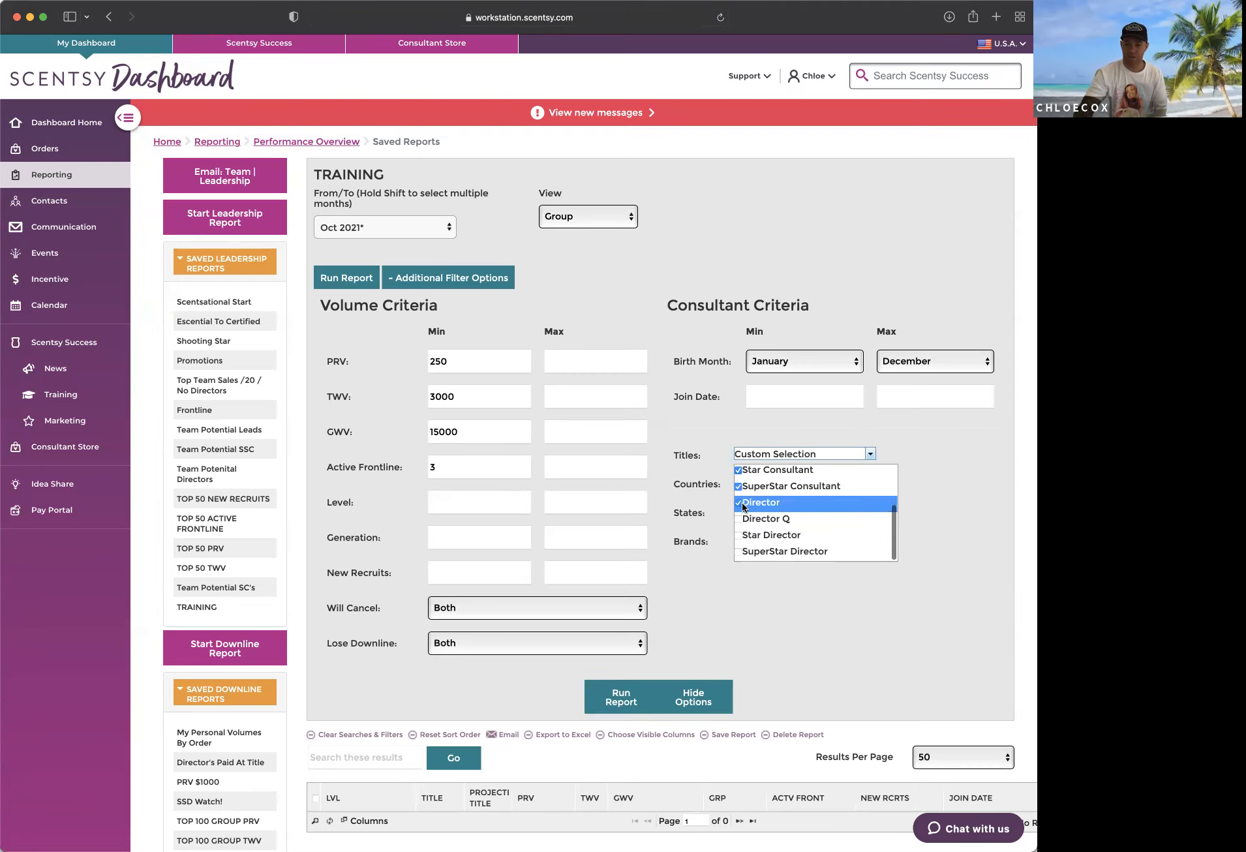
pyautogui.click(738, 520)
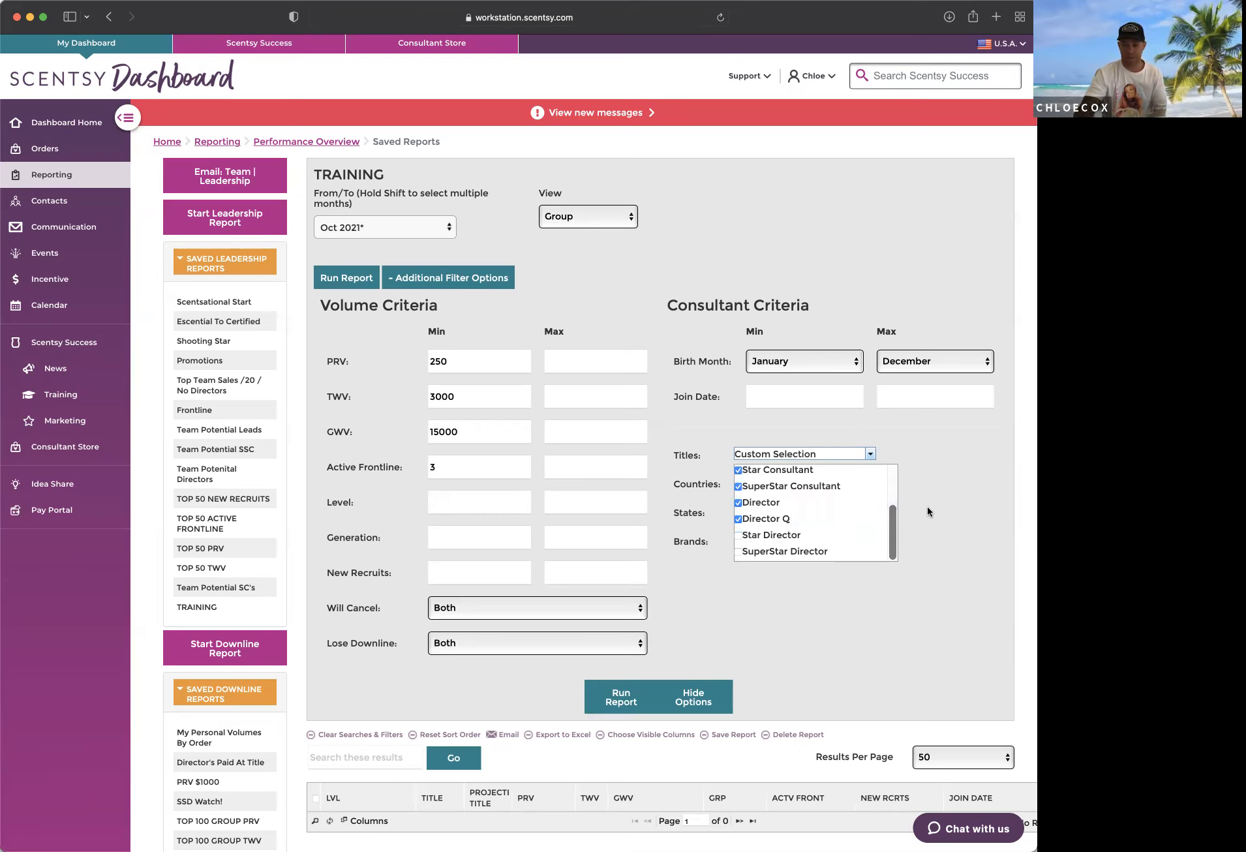
pyautogui.click(948, 541)
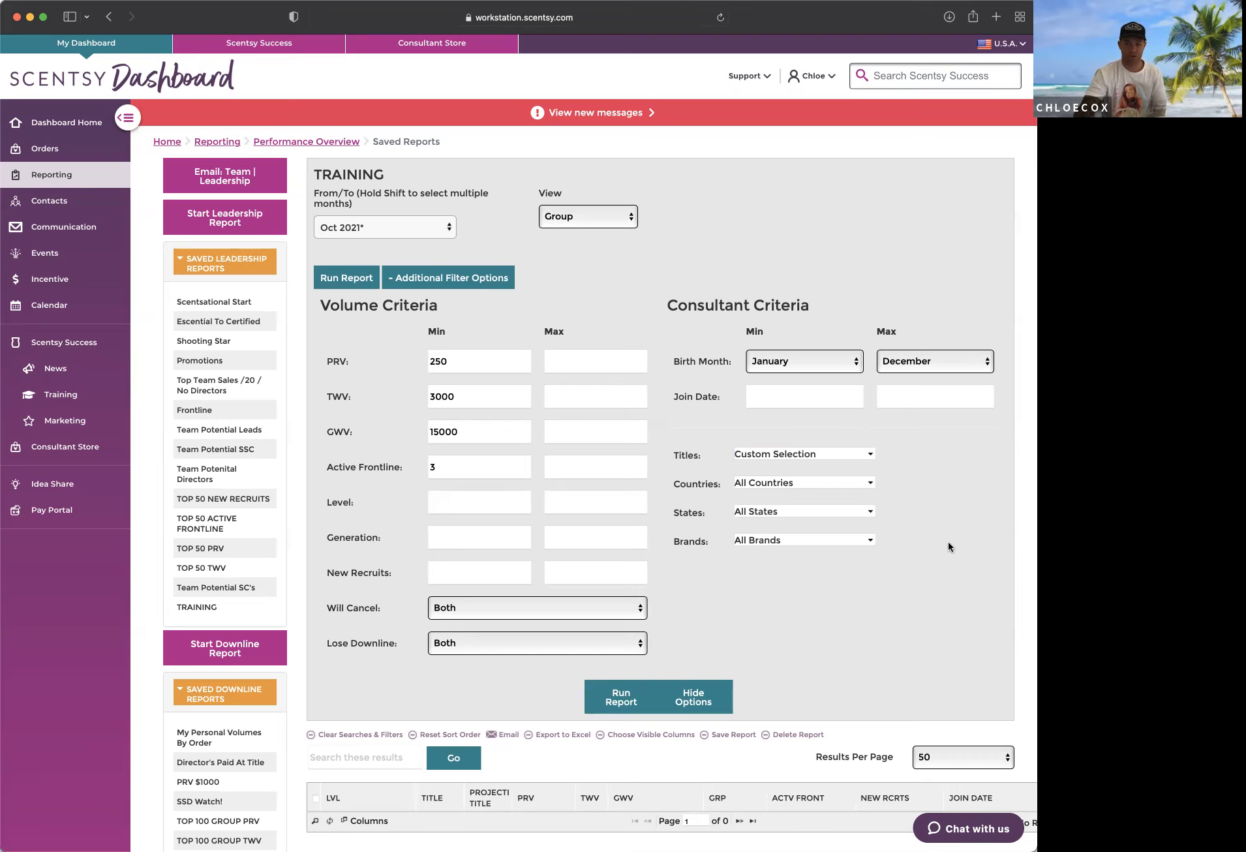
pyautogui.click(623, 697)
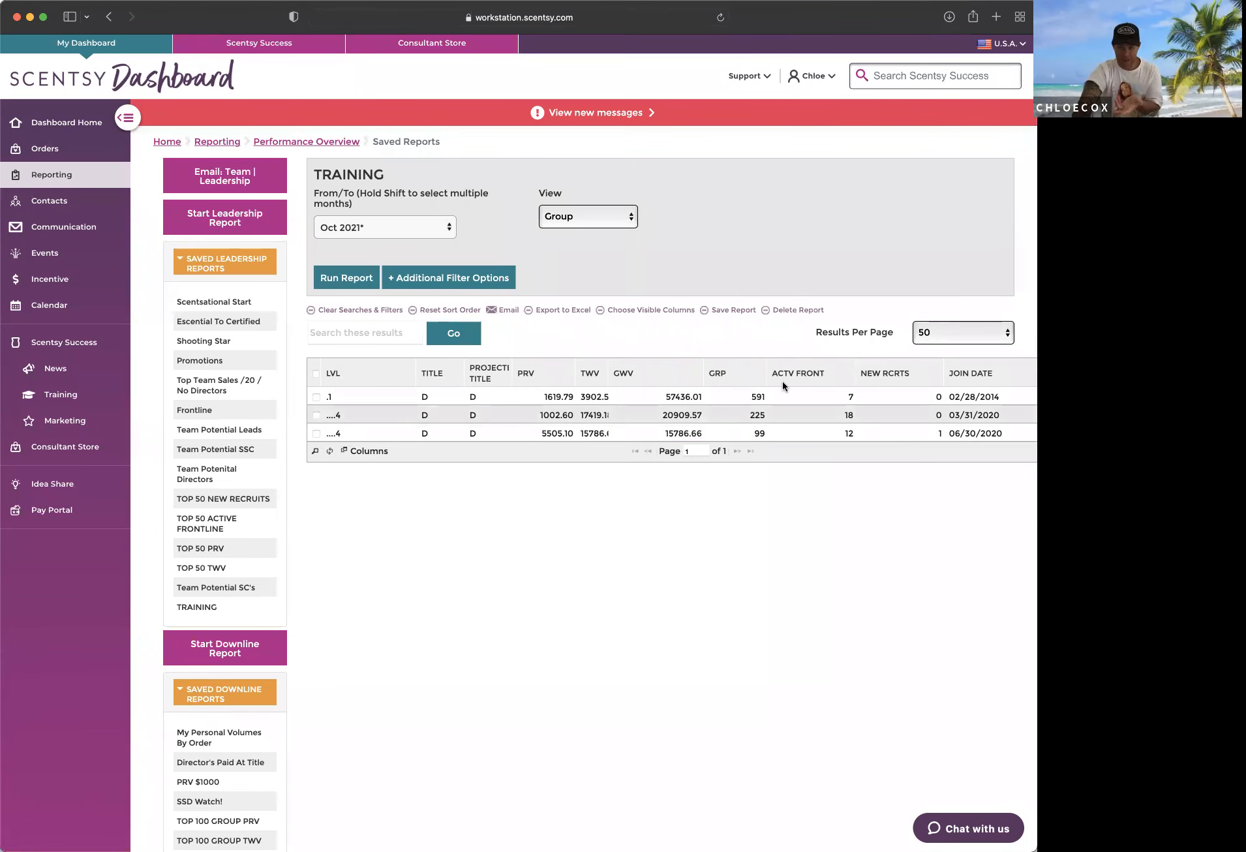
# Step: Save the report under the name TRAINING
pyautogui.click(732, 310)
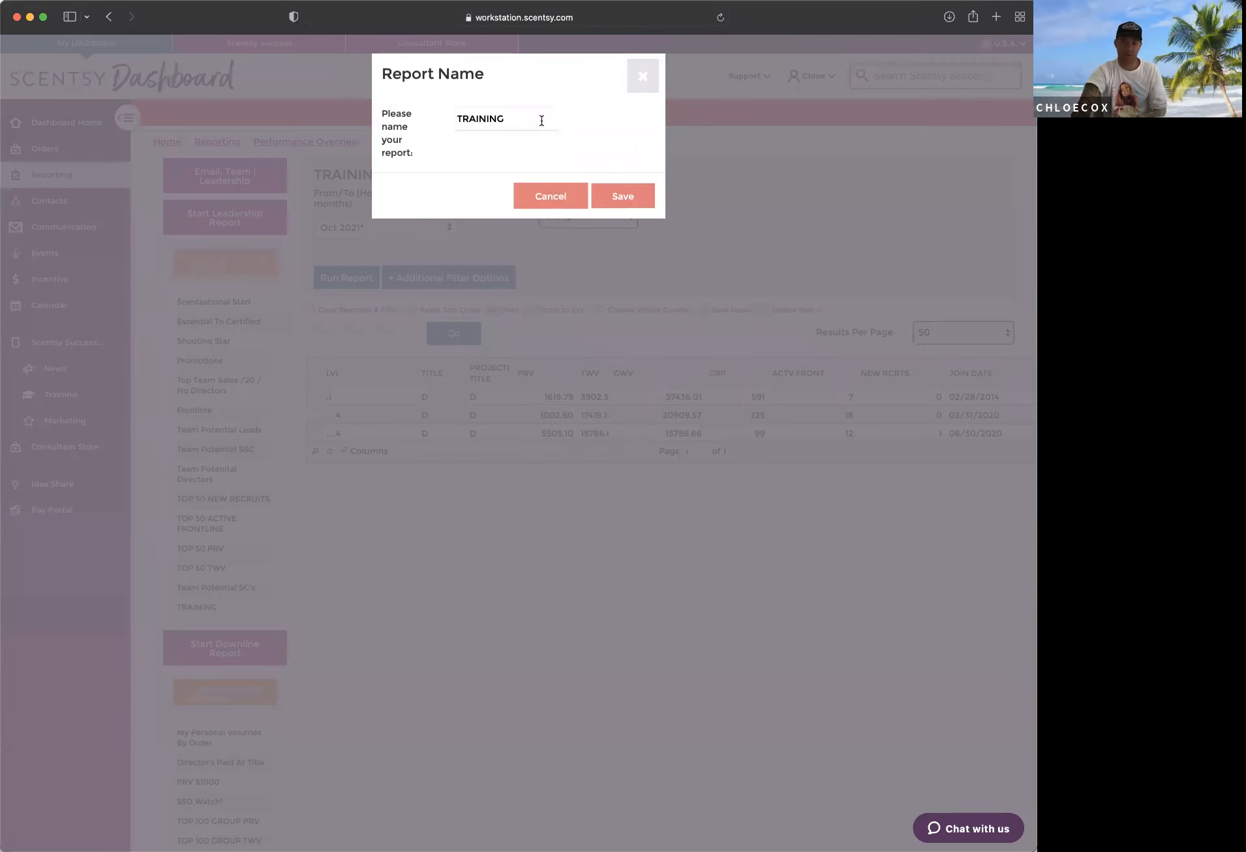
pyautogui.click(606, 195)
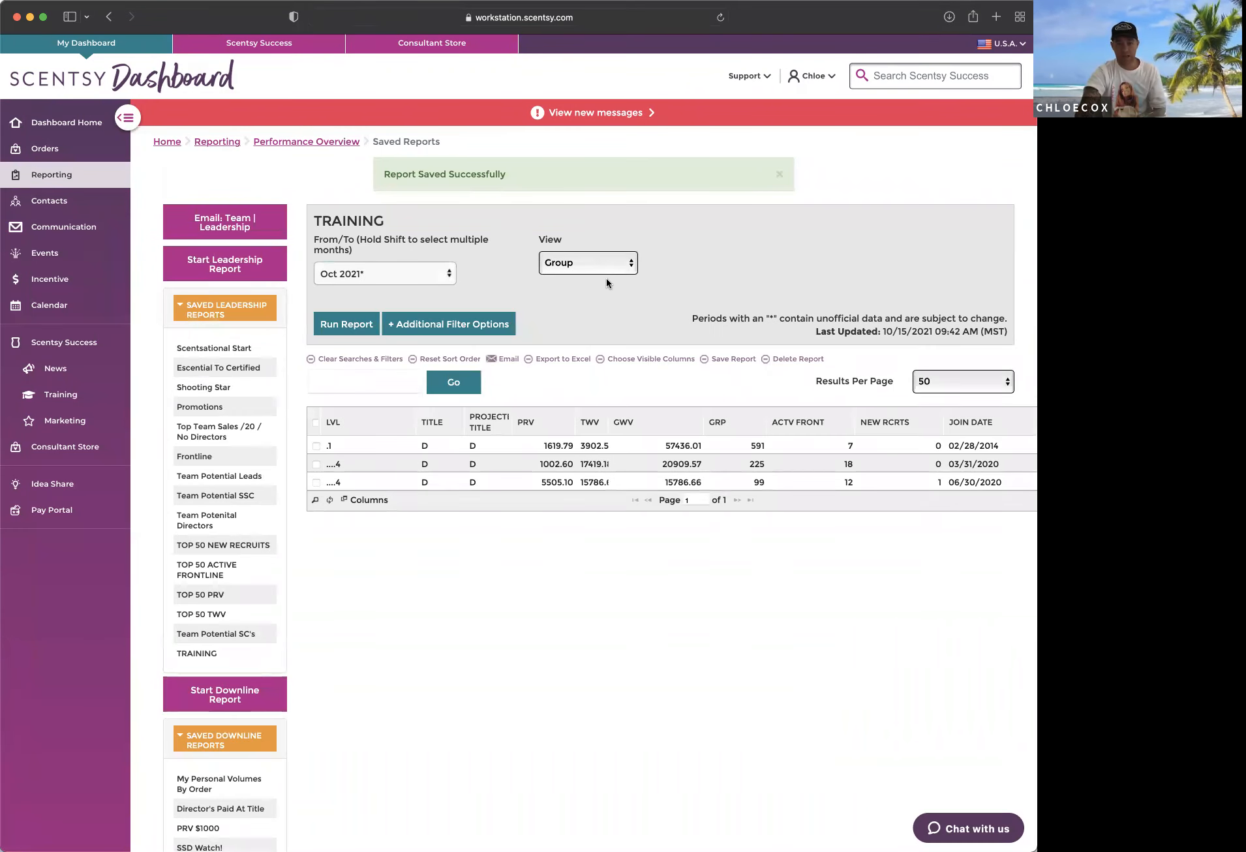
# Step: Raise the report's volume criteria to a minimum TWV of 5000 and a minimum GWV of 40000
pyautogui.click(478, 337)
pyautogui.doubleClick(471, 448)
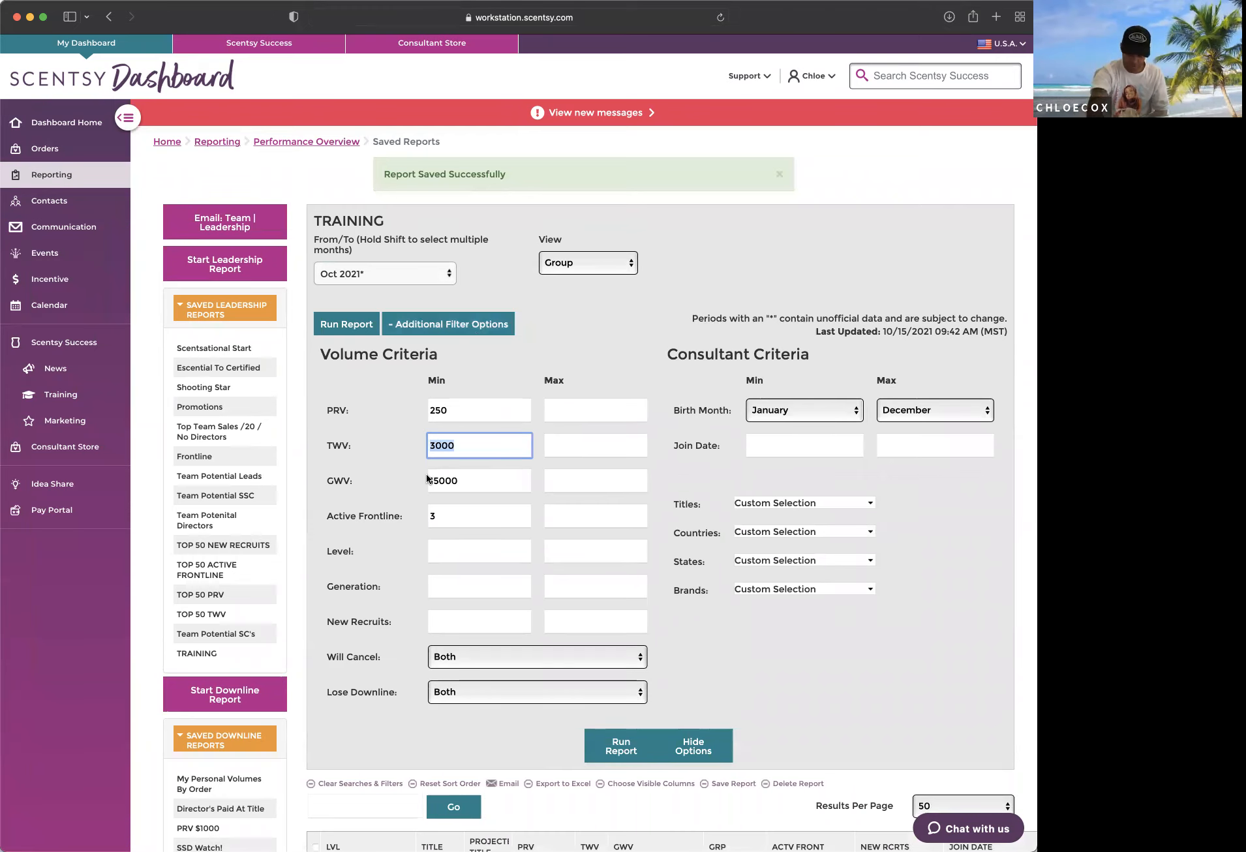
pyautogui.write('5000')
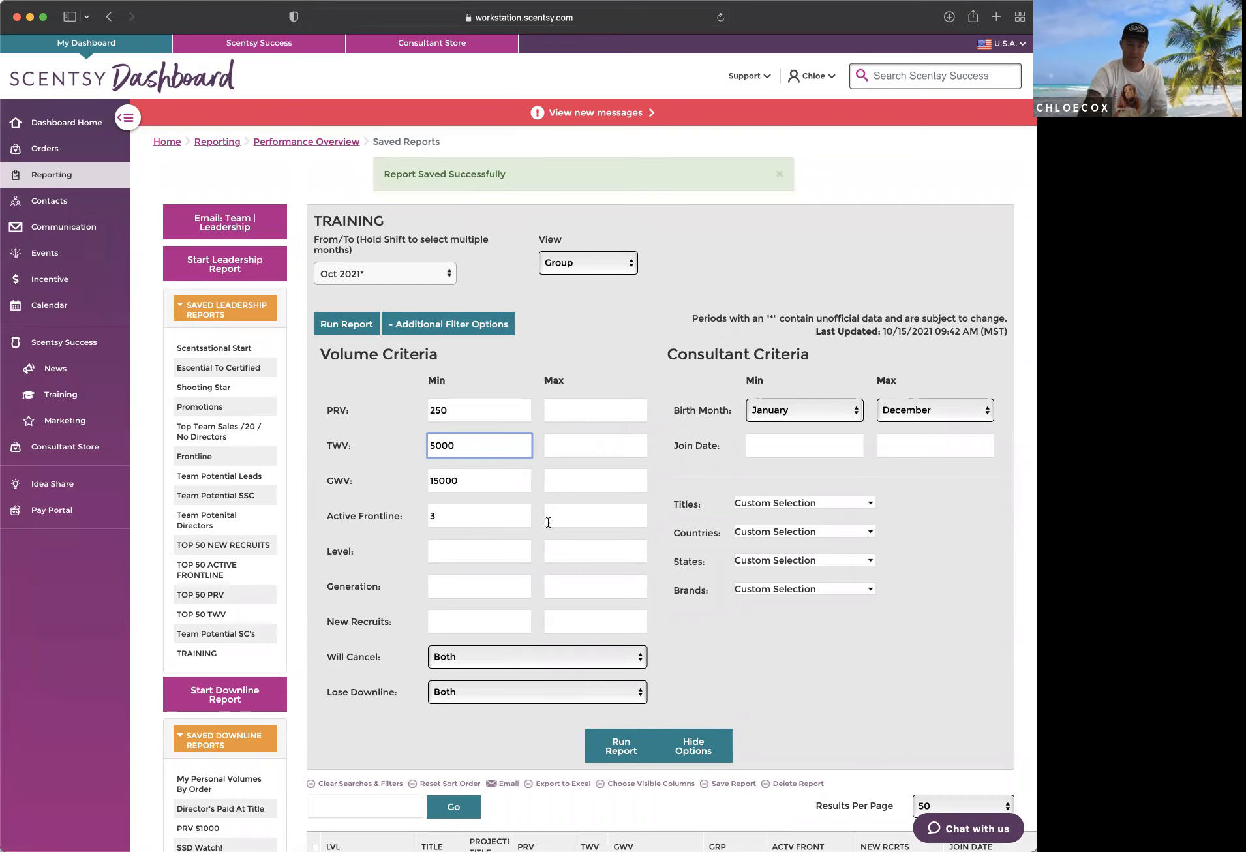
pyautogui.doubleClick(483, 480)
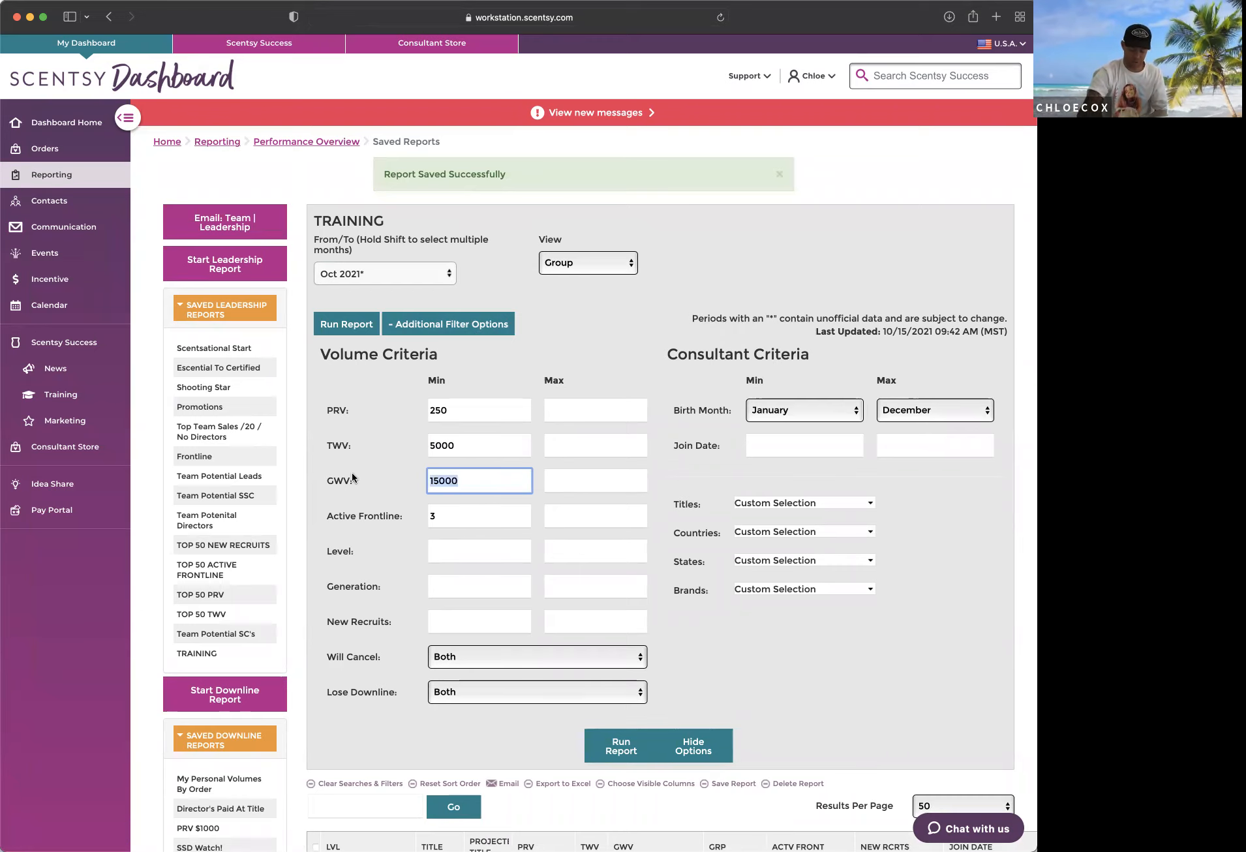
pyautogui.write('40')
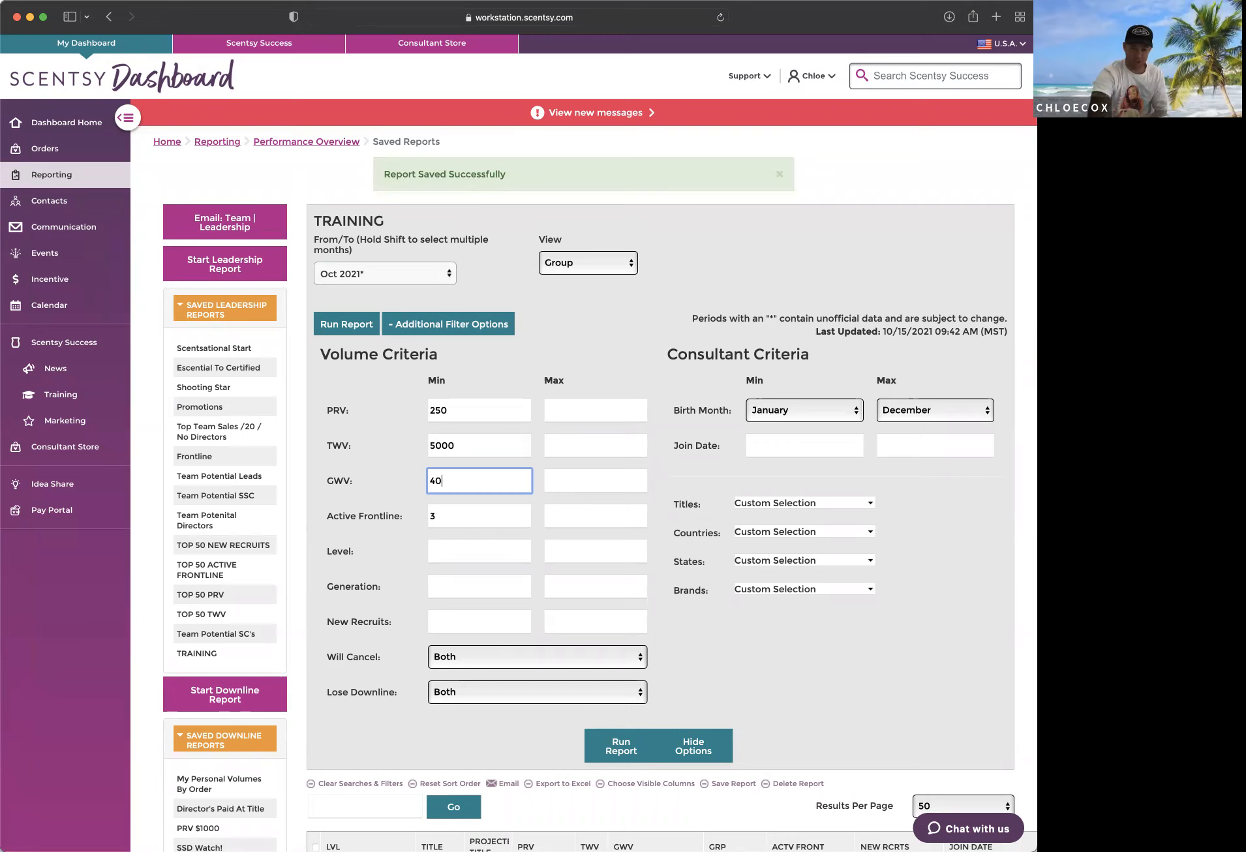
pyautogui.write('000')
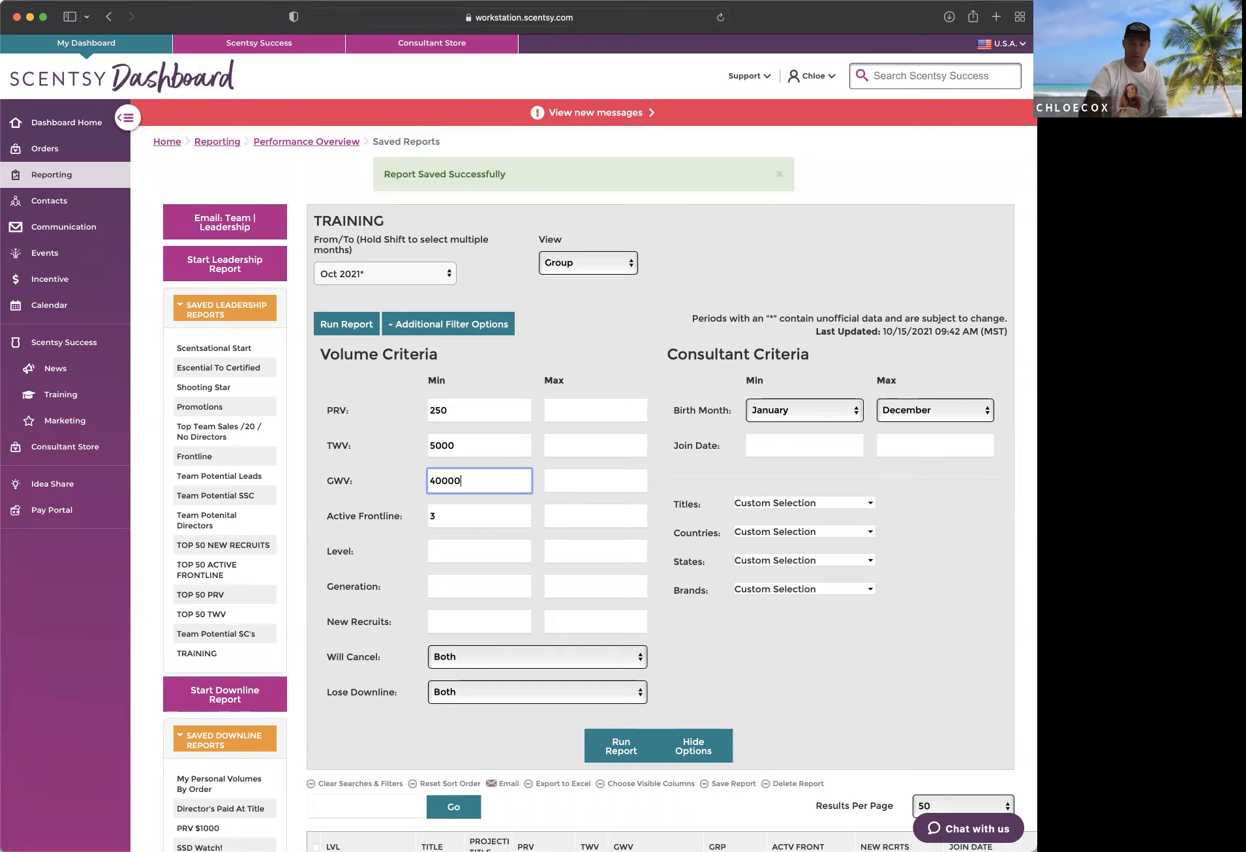
# Step: Check which titles are selected at the end of the Titles filter list and close the list
pyautogui.click(870, 503)
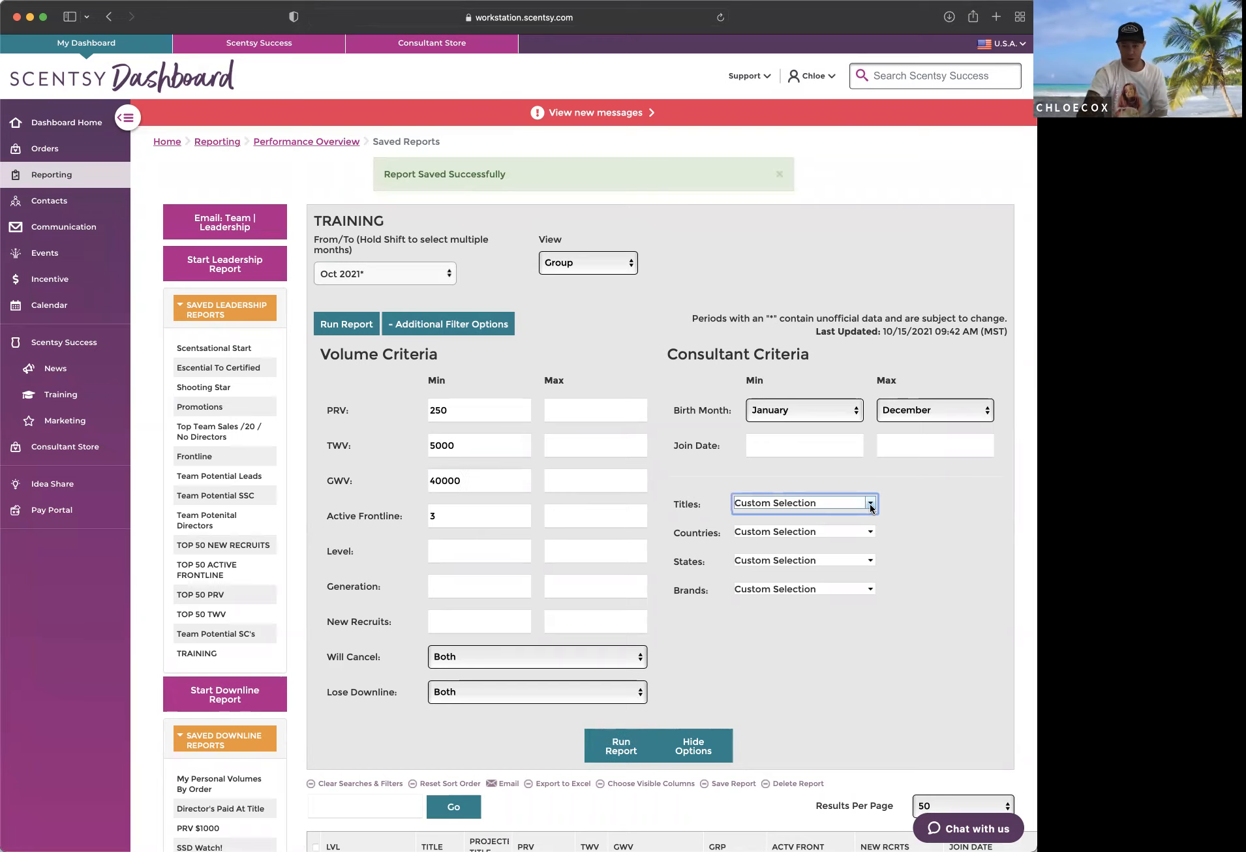
pyautogui.scroll(-1, 783, 581)
pyautogui.click(811, 640)
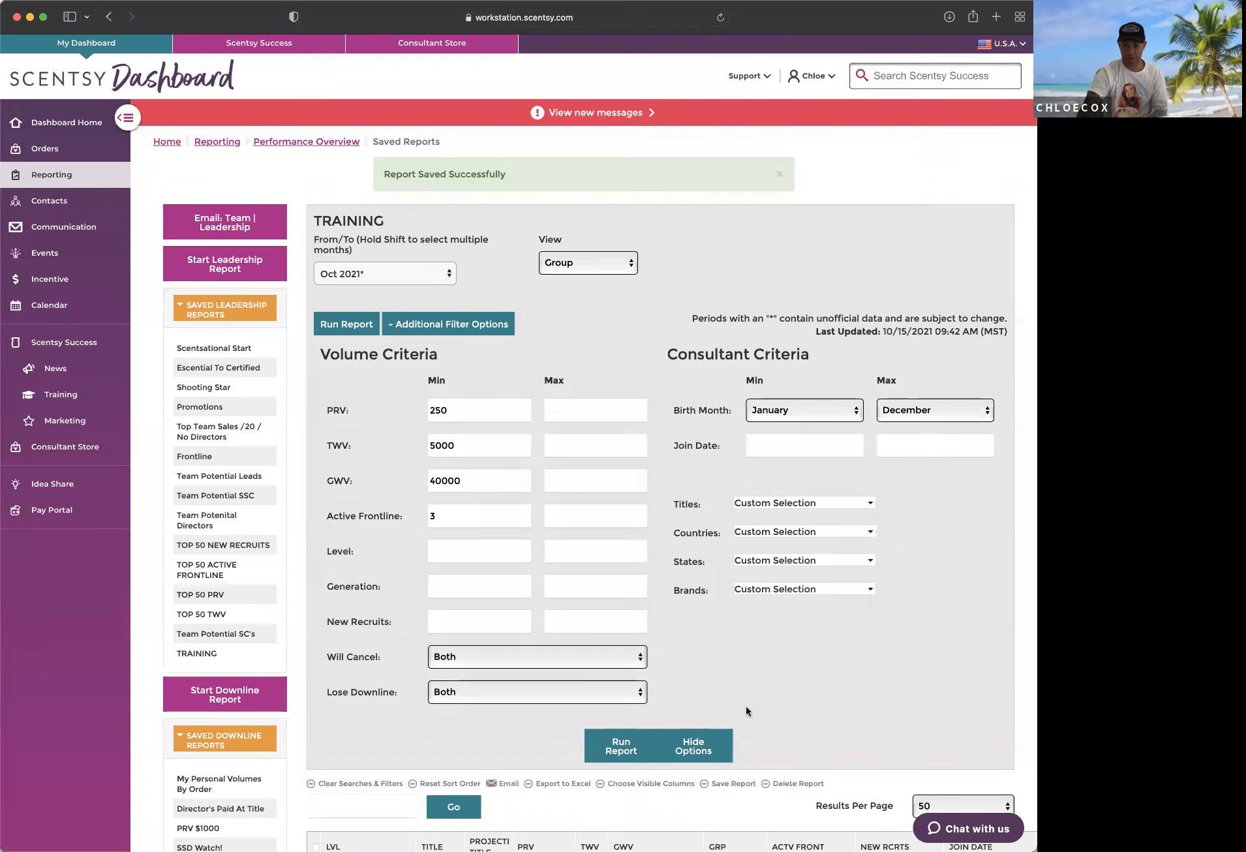
# Step: Run the report with the raised volume criteria and add the Gen column to its visible columns
pyautogui.click(627, 746)
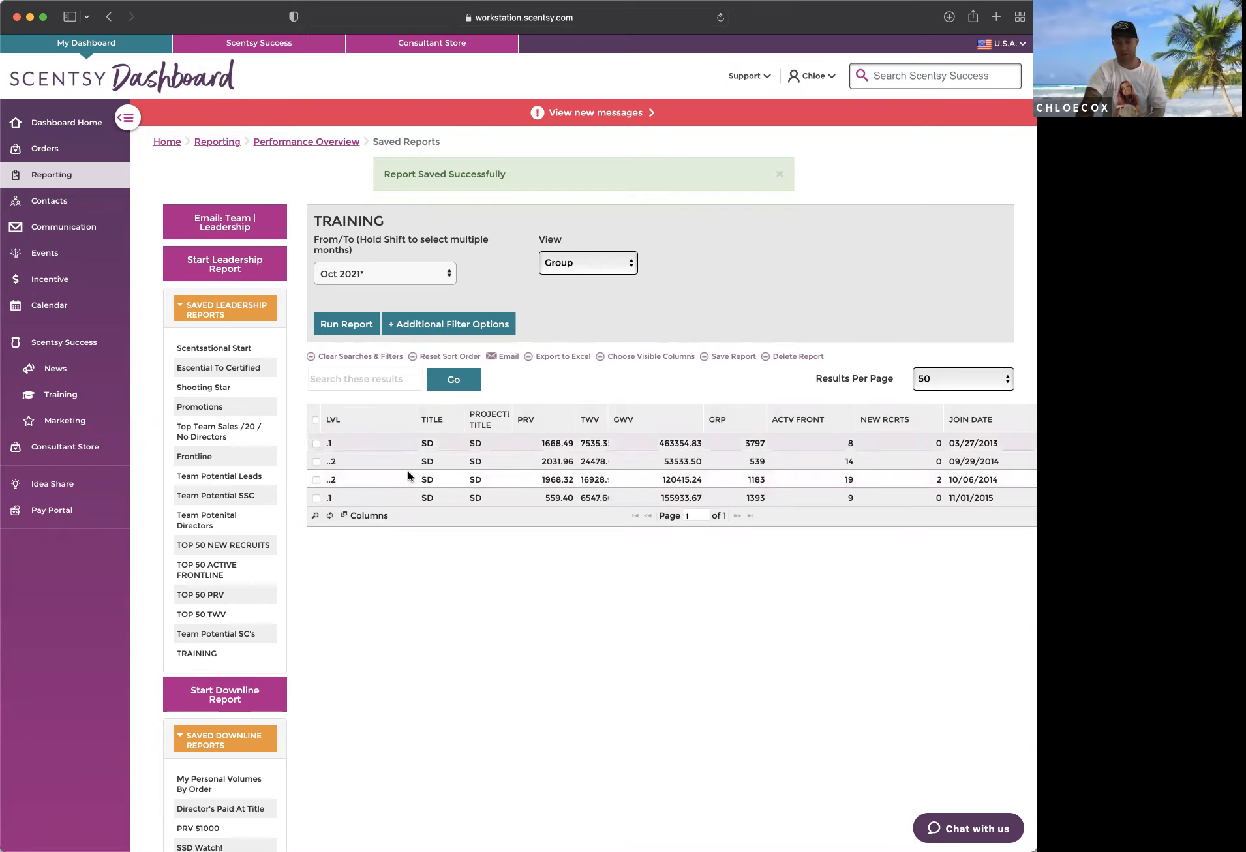
pyautogui.click(626, 358)
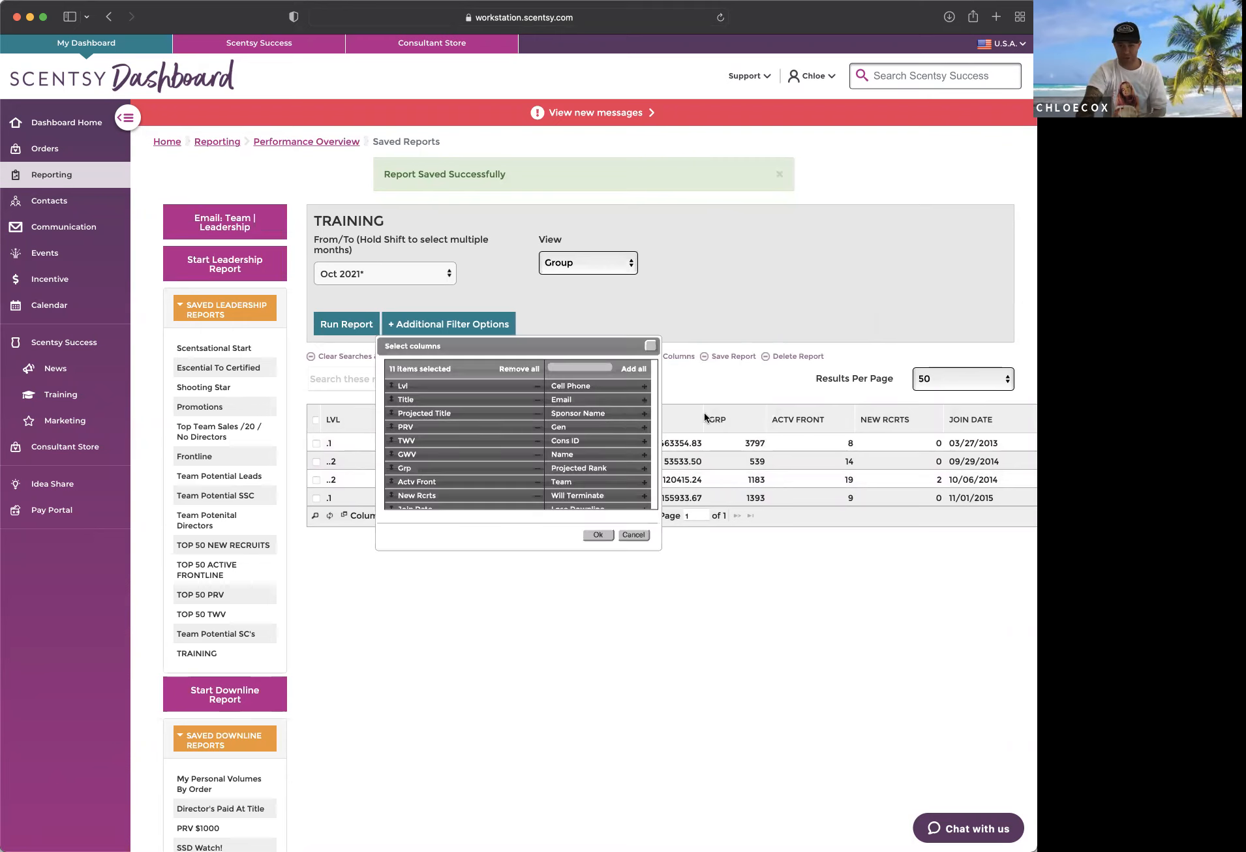
pyautogui.scroll(-8, 603, 441)
pyautogui.scroll(9, 603, 441)
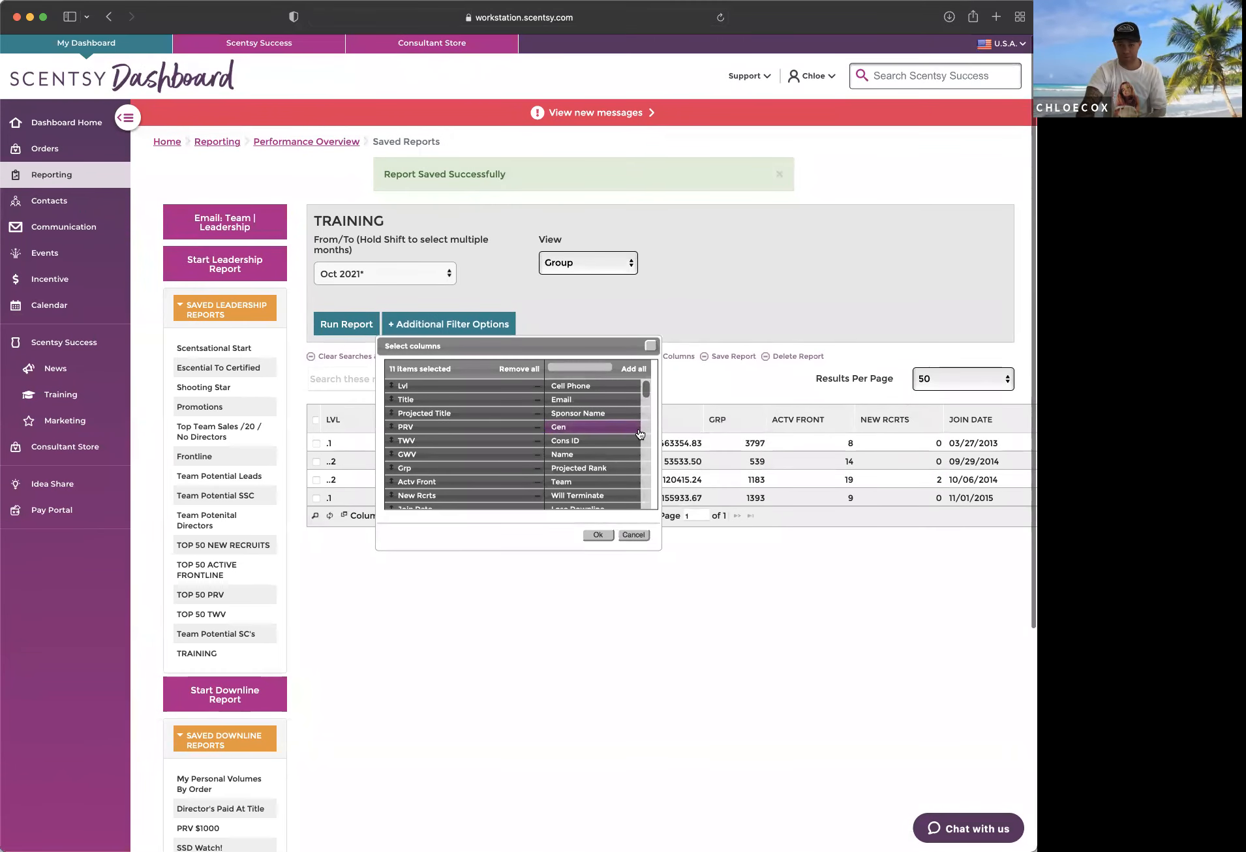
pyautogui.click(639, 429)
pyautogui.click(598, 534)
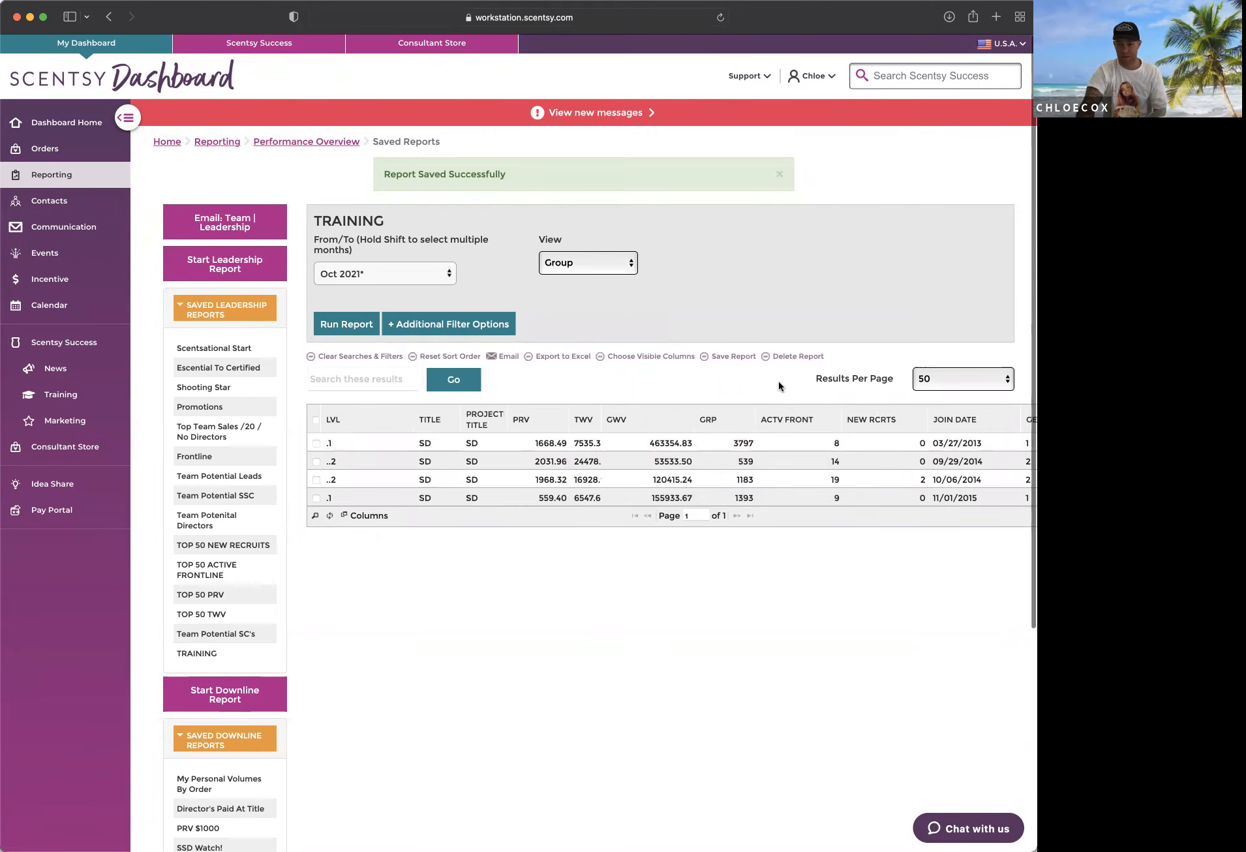
# Step: Move the Gen column up in the visible column order so that it directly follows Lvl
pyautogui.click(642, 357)
pyautogui.moveTo(460, 492); pyautogui.dragTo(486, 404)
pyautogui.click(609, 534)
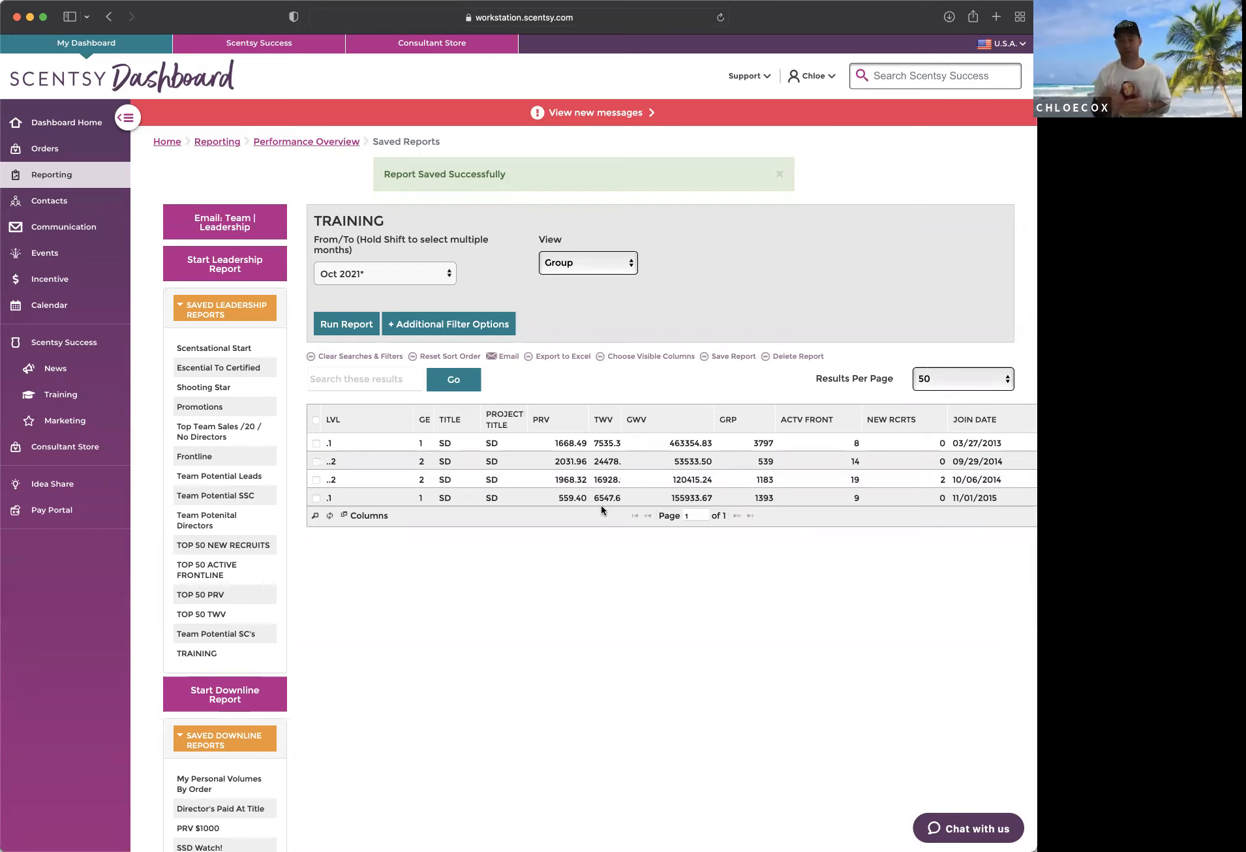
# Step: Clear the minimum PRV, TWV, GWV and Active Frontline values and set the minimum Generation to 1
pyautogui.click(474, 329)
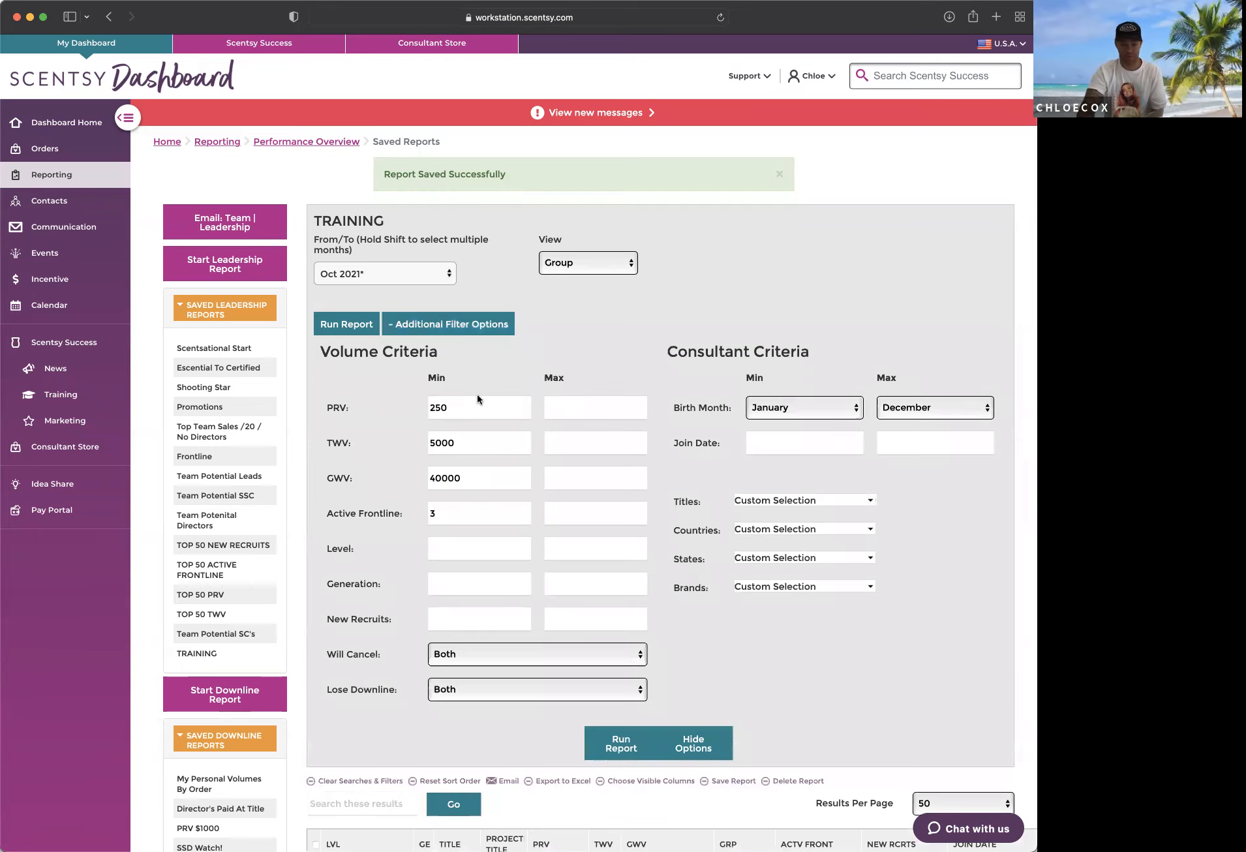
pyautogui.scroll(-1, 636, 646)
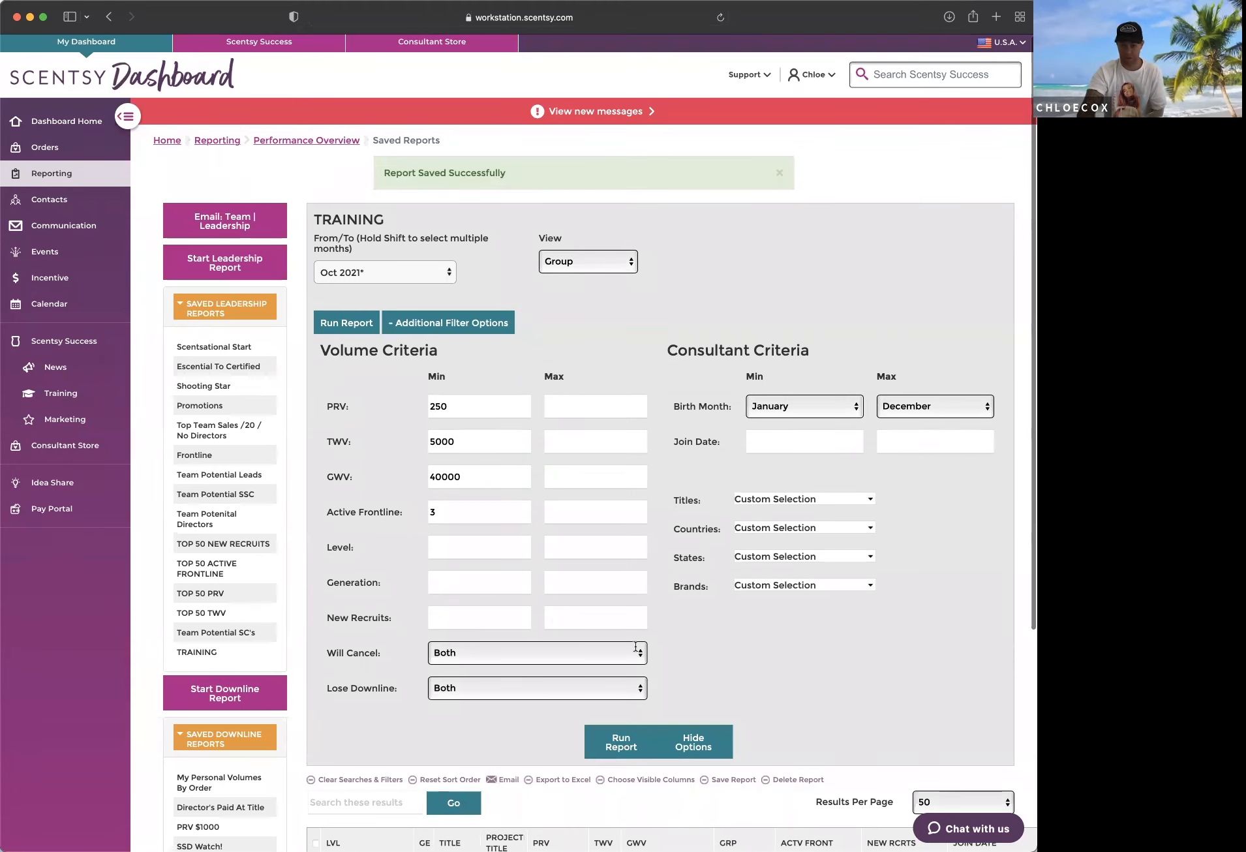
pyautogui.click(376, 404)
pyautogui.press('BackSpace')
pyautogui.press('Tab')
pyautogui.press('Tab')
pyautogui.press('BackSpace')
pyautogui.press('Tab')
pyautogui.press('BackSpace')
pyautogui.press('Tab')
pyautogui.press('Tab')
pyautogui.press('BackSpace')
pyautogui.press('Tab')
pyautogui.press('Tab')
pyautogui.press('Tab')
pyautogui.press('Tab')
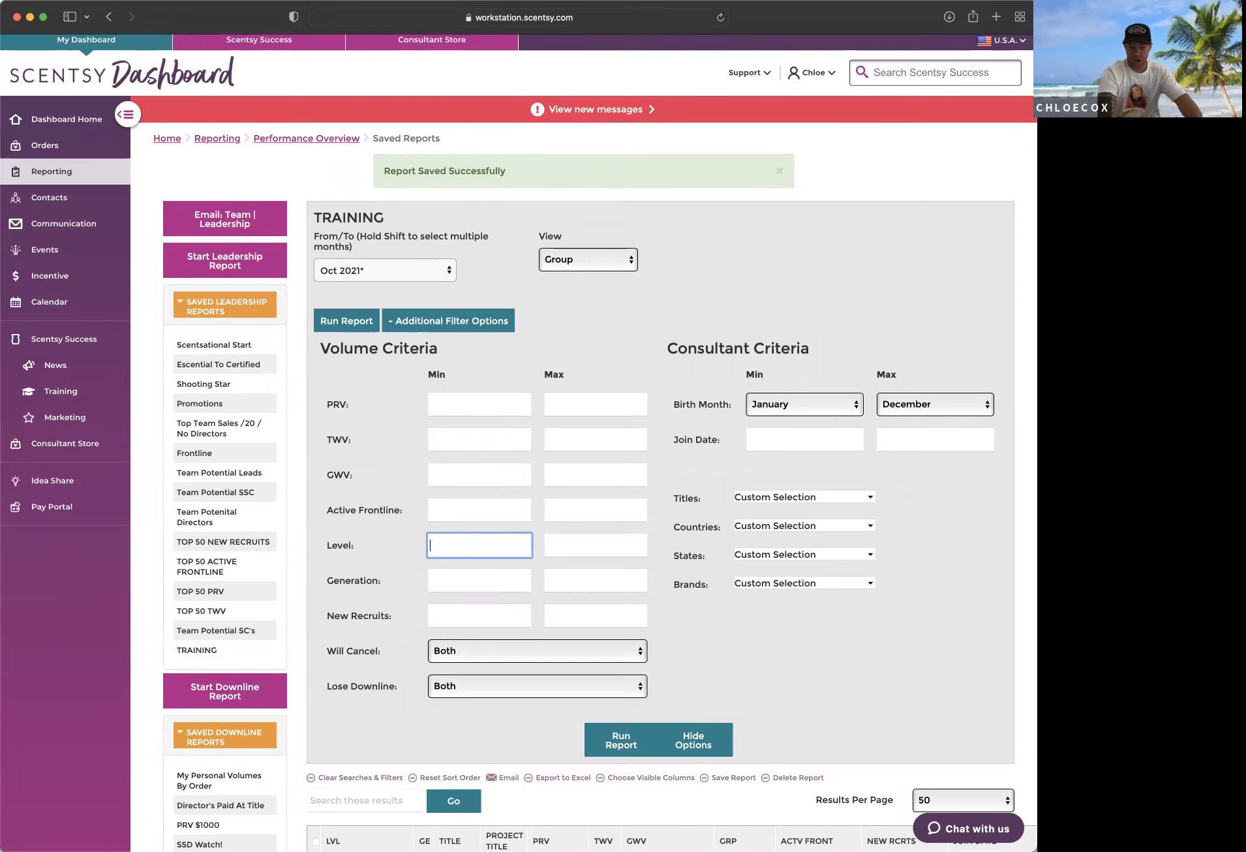
pyautogui.write('1')
# Step: Limit the Titles filter to Director, Director Q, Star Director and SuperStar Director, and run the report
pyautogui.click(871, 498)
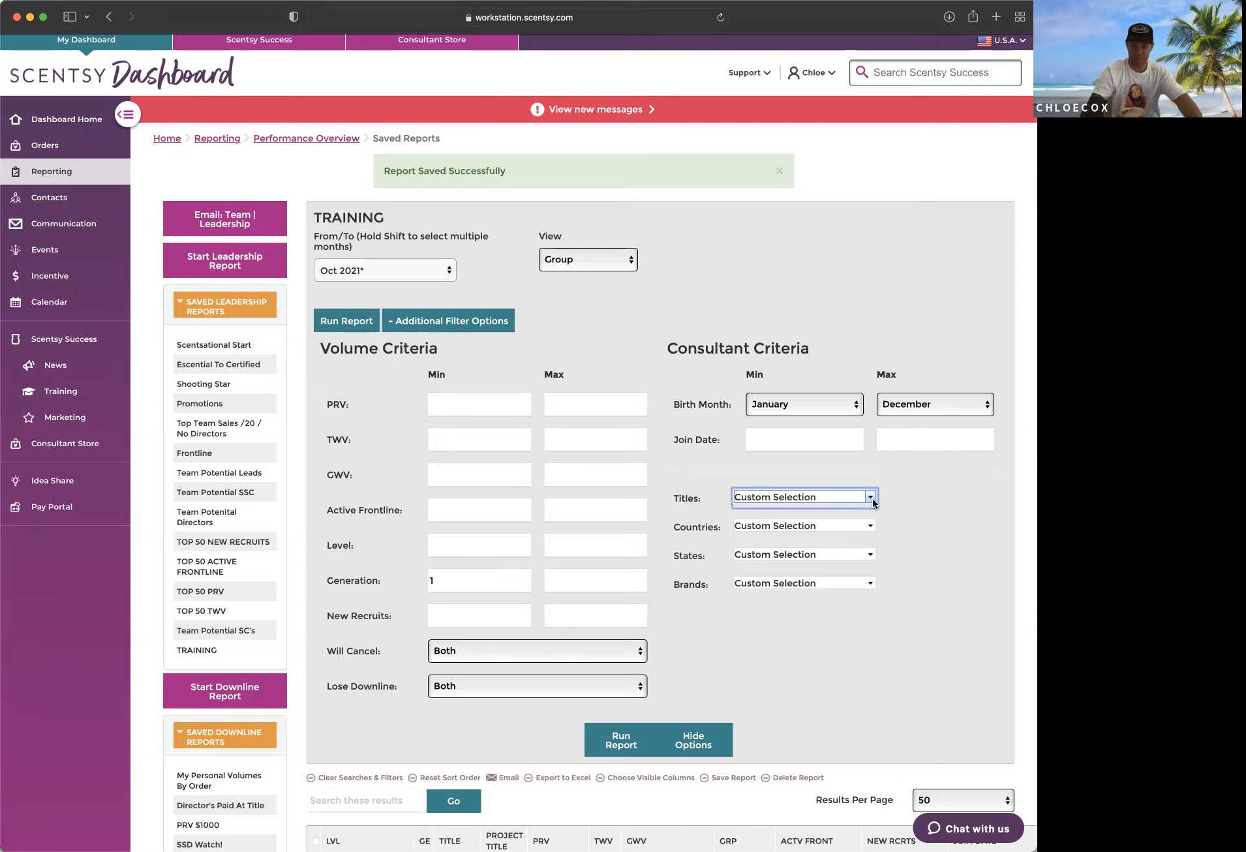
pyautogui.scroll(3, 755, 530)
pyautogui.click(755, 527)
pyautogui.click(754, 527)
pyautogui.scroll(-3, 757, 561)
pyautogui.click(757, 544)
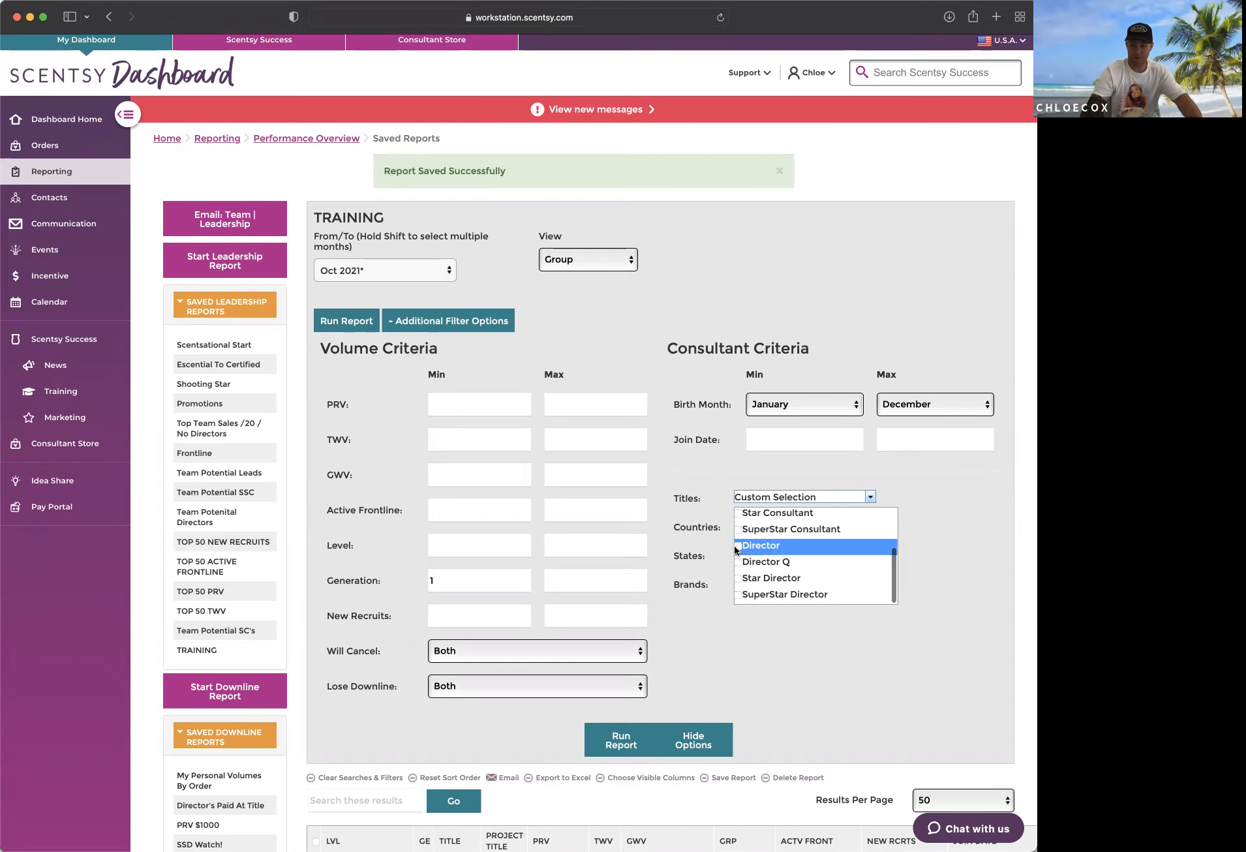
pyautogui.click(750, 561)
pyautogui.click(744, 577)
pyautogui.click(740, 596)
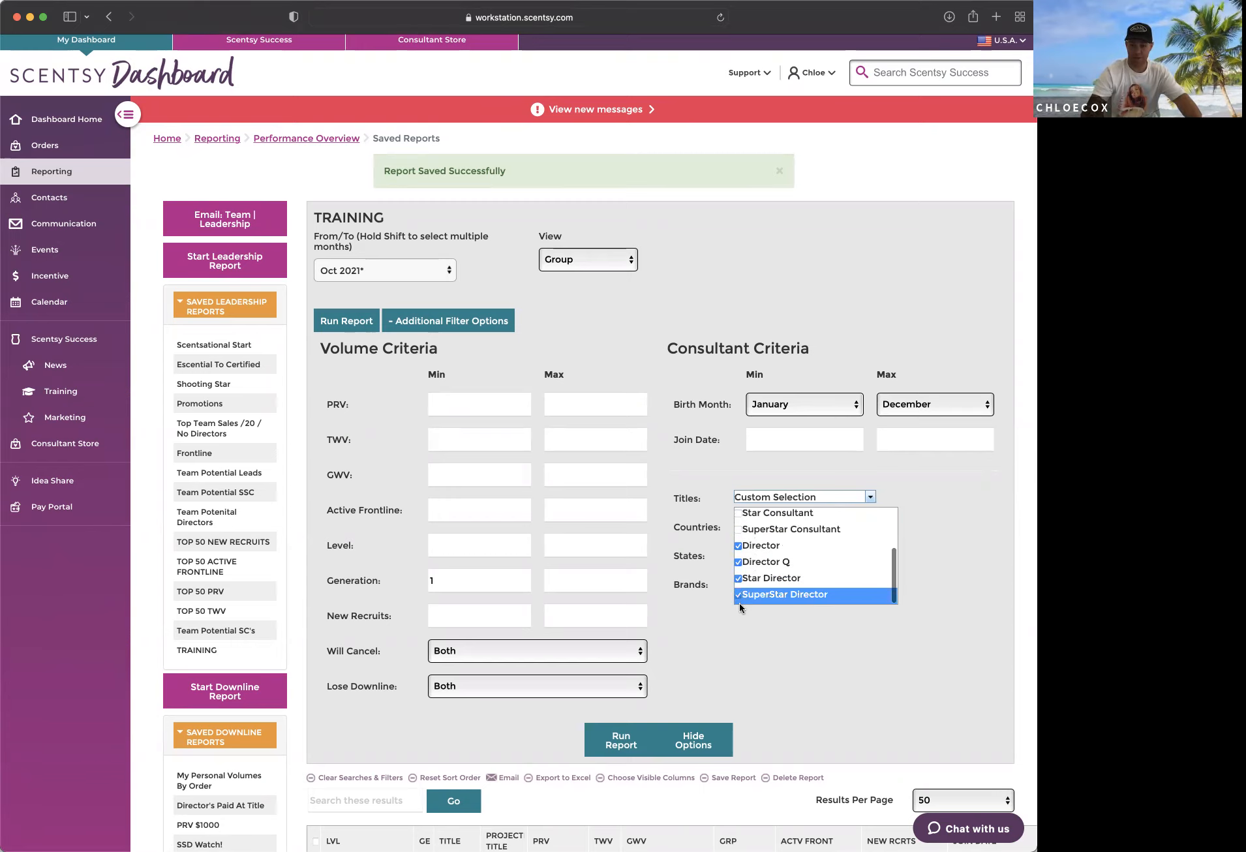
pyautogui.click(764, 633)
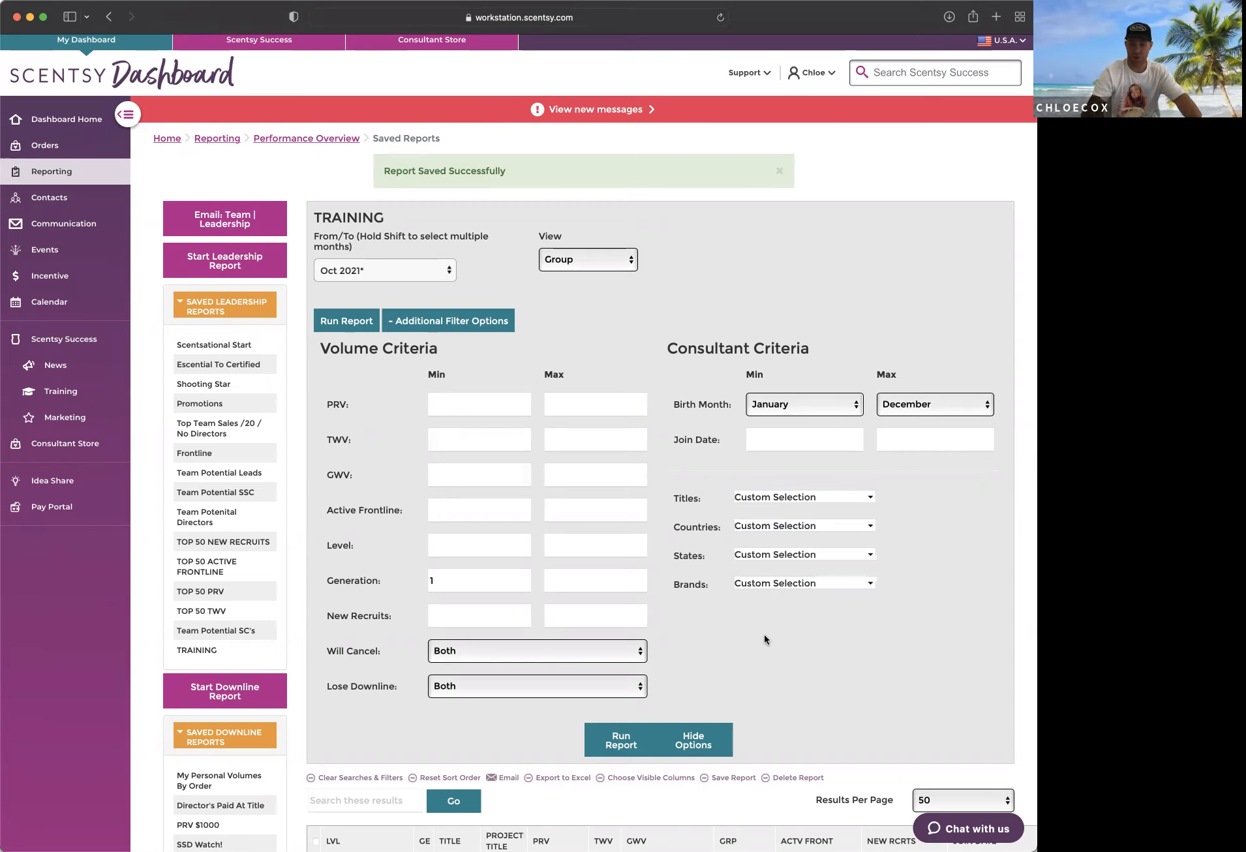
pyautogui.click(623, 750)
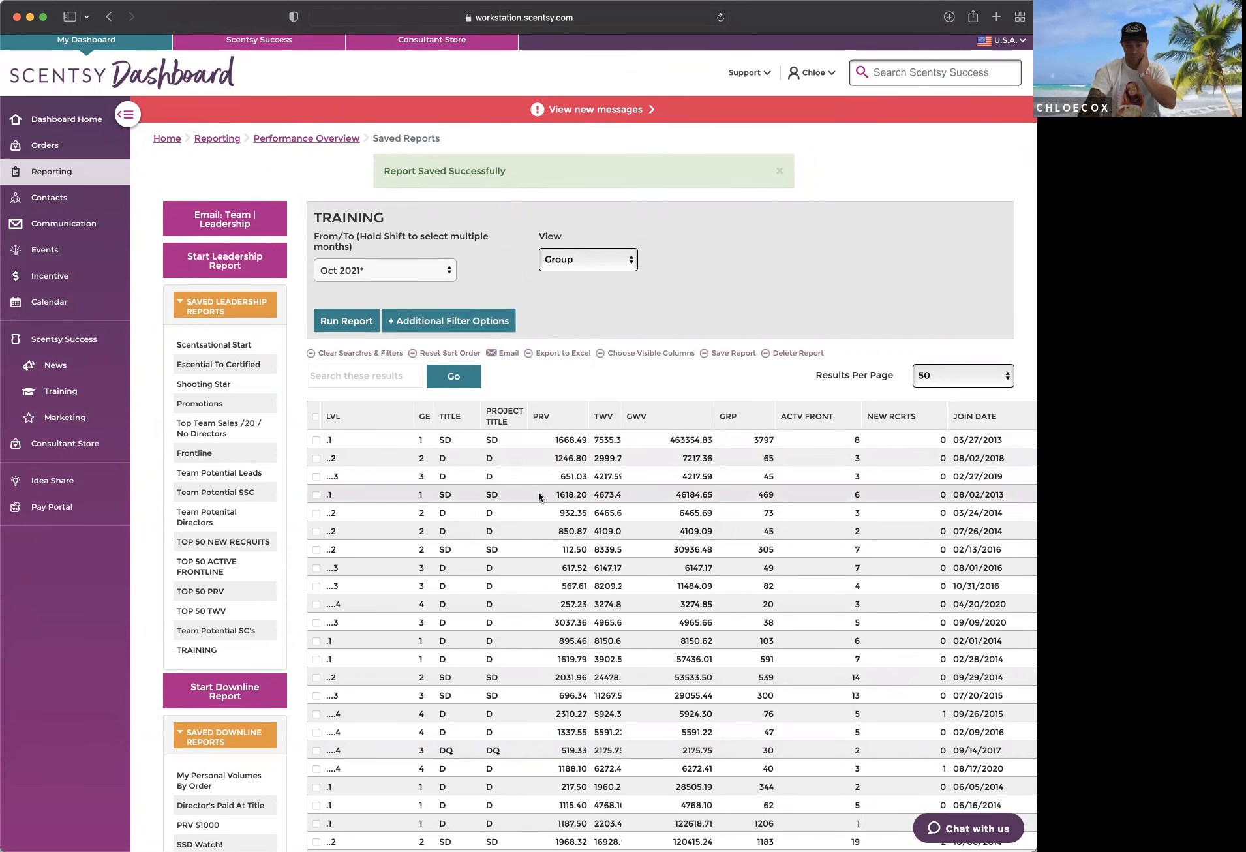
# Step: Set the maximum Generation to 1 in the report's filter options and rerun the report
pyautogui.scroll(-6, 537, 496)
pyautogui.scroll(-3, 539, 496)
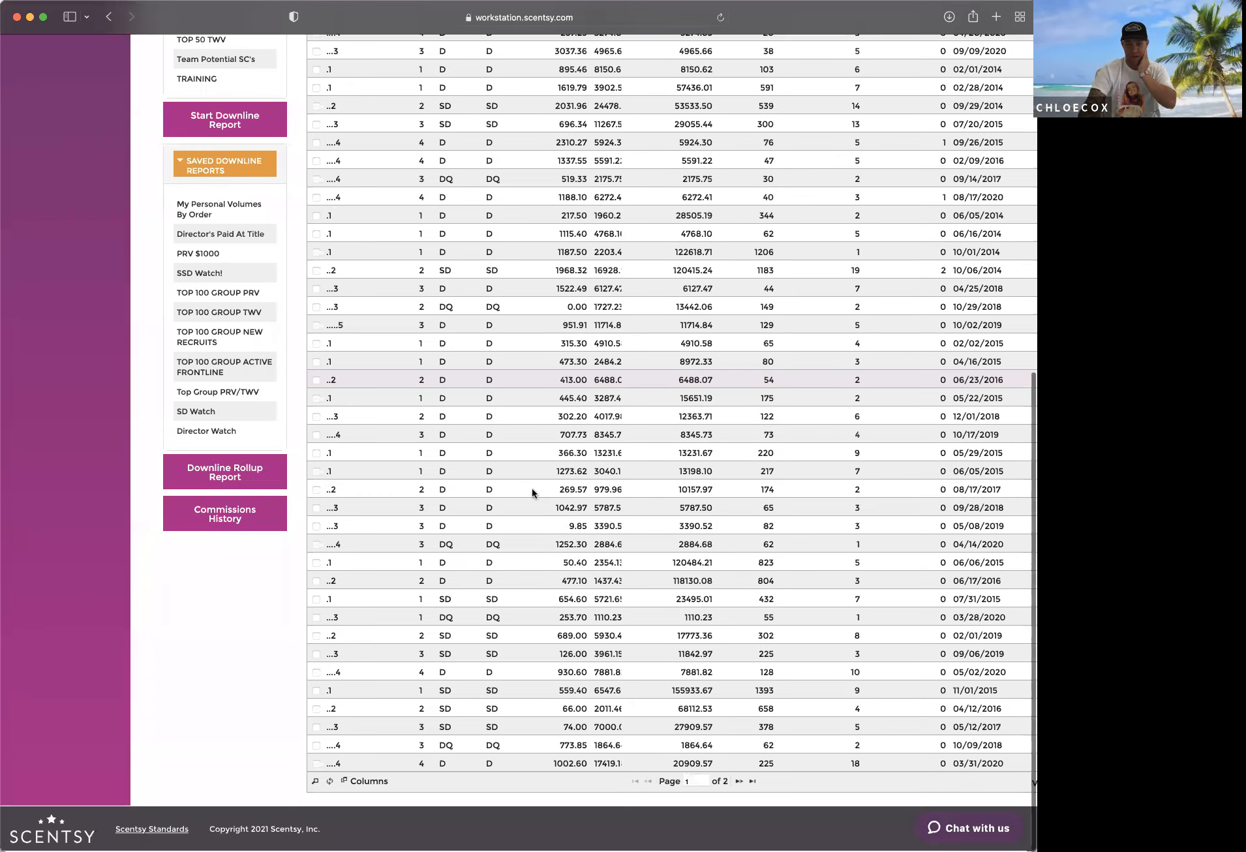
pyautogui.scroll(9, 532, 489)
pyautogui.click(437, 329)
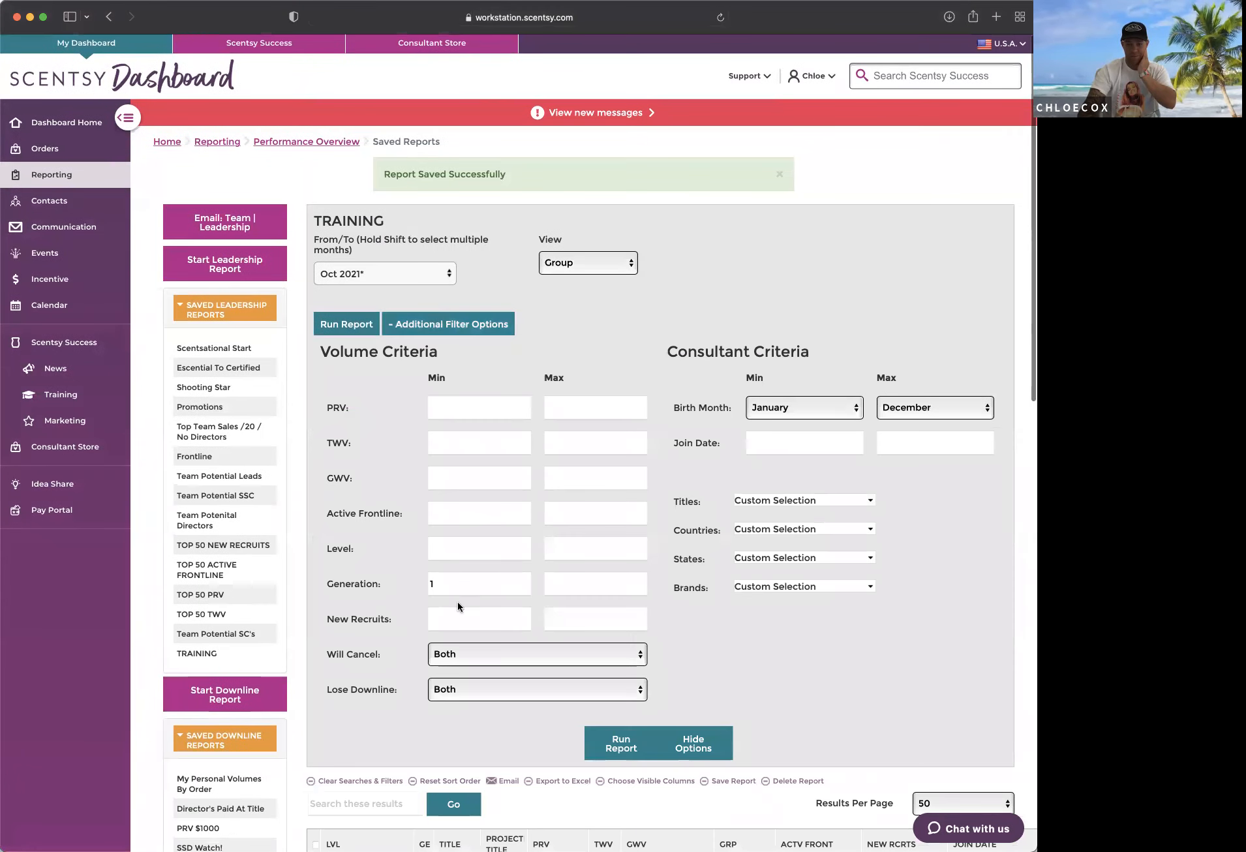
pyautogui.click(559, 581)
pyautogui.write('1')
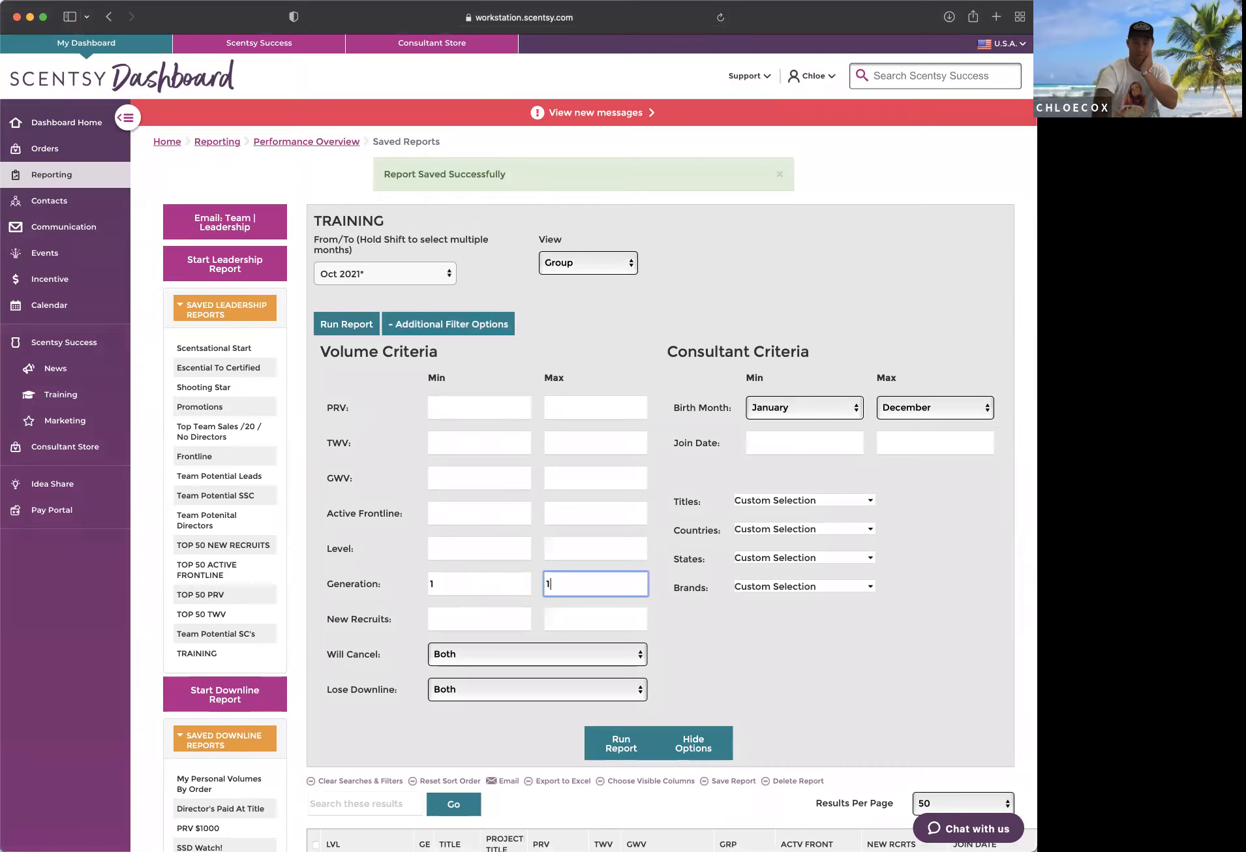
pyautogui.click(791, 666)
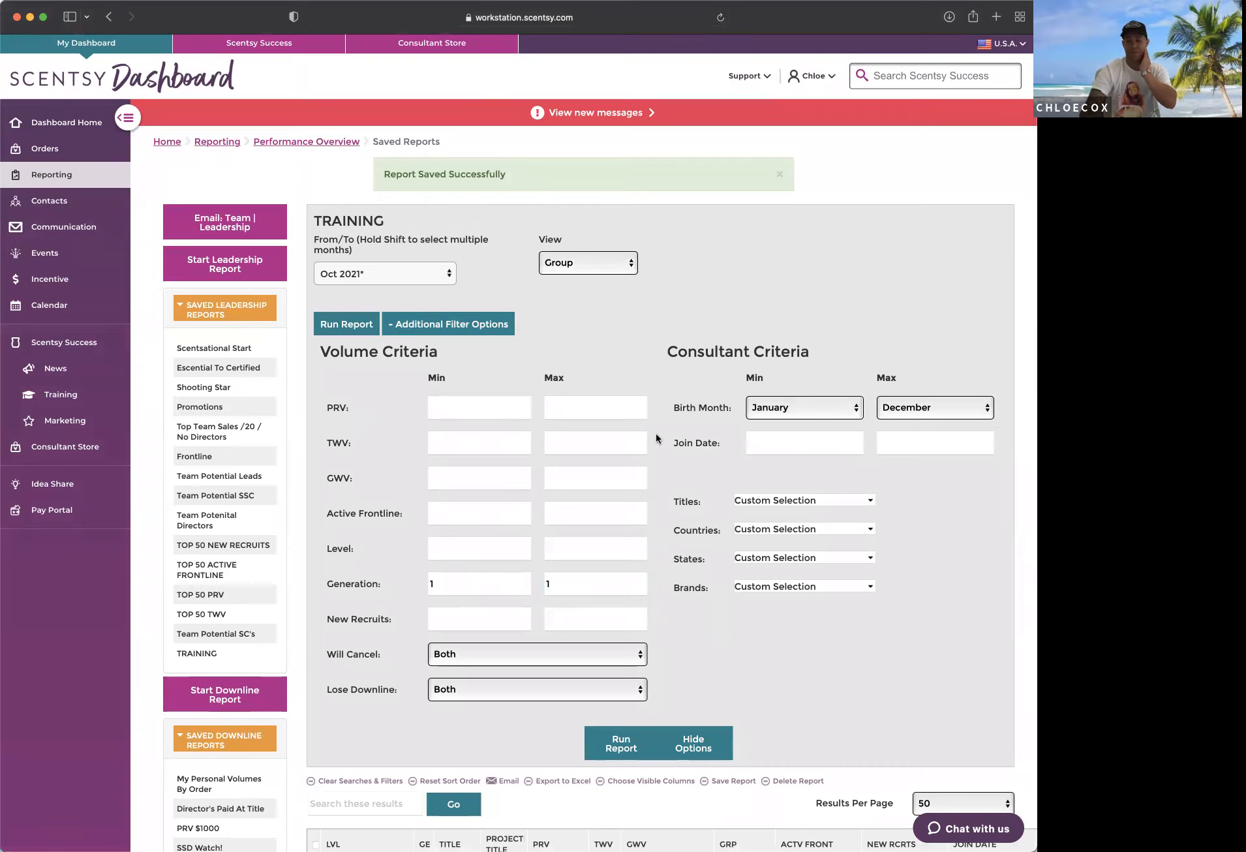
pyautogui.click(446, 587)
pyautogui.click(571, 584)
pyautogui.click(625, 740)
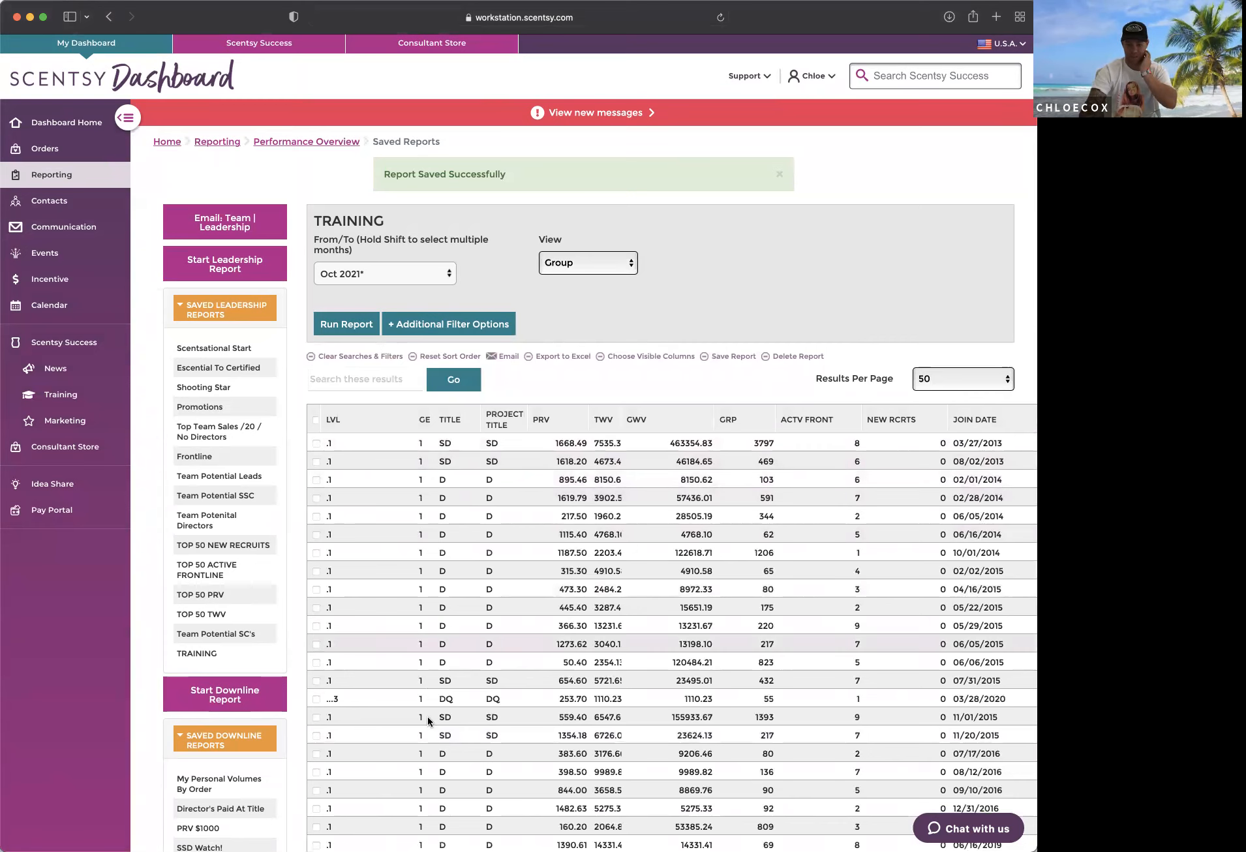
# Step: Look through the generation 1 results and check which titles are selected in the Titles filter
pyautogui.scroll(-3, 542, 709)
pyautogui.scroll(3, 545, 708)
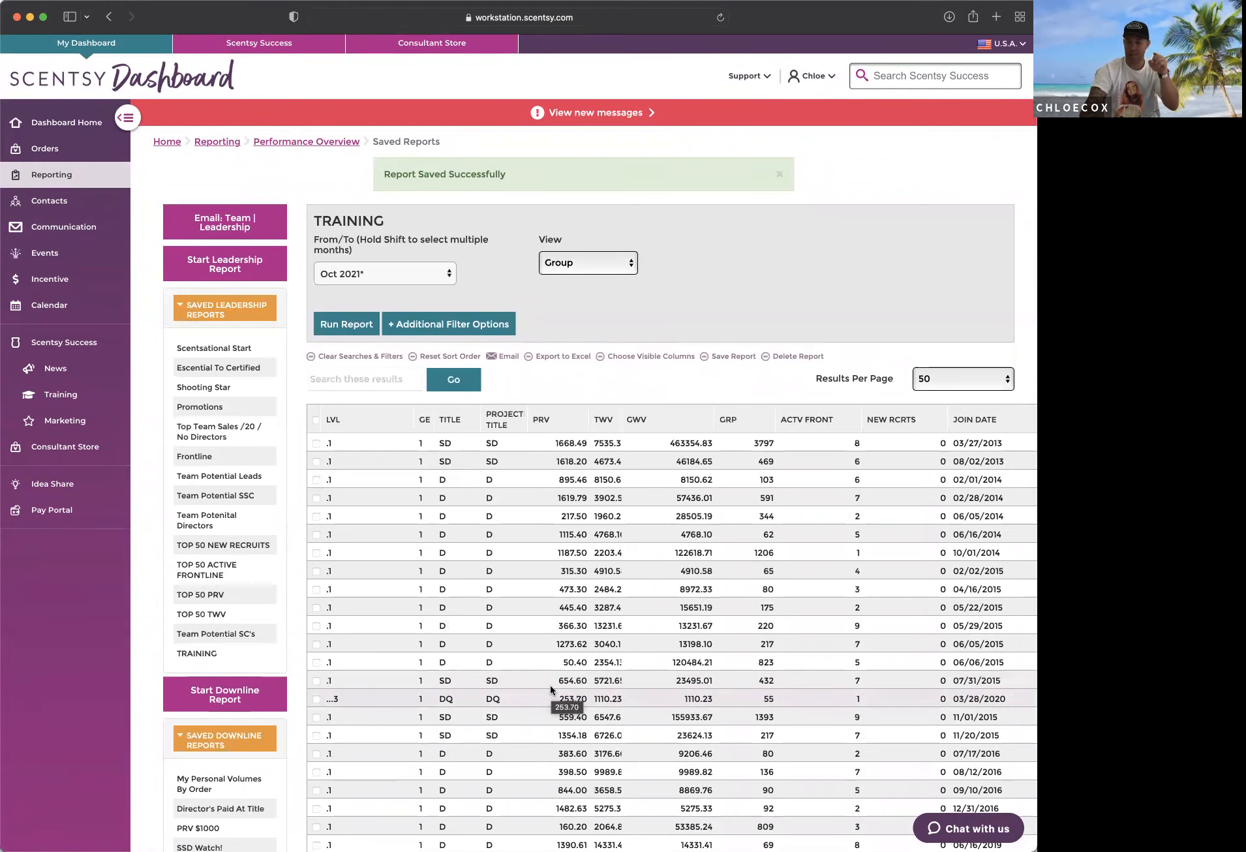
pyautogui.click(442, 329)
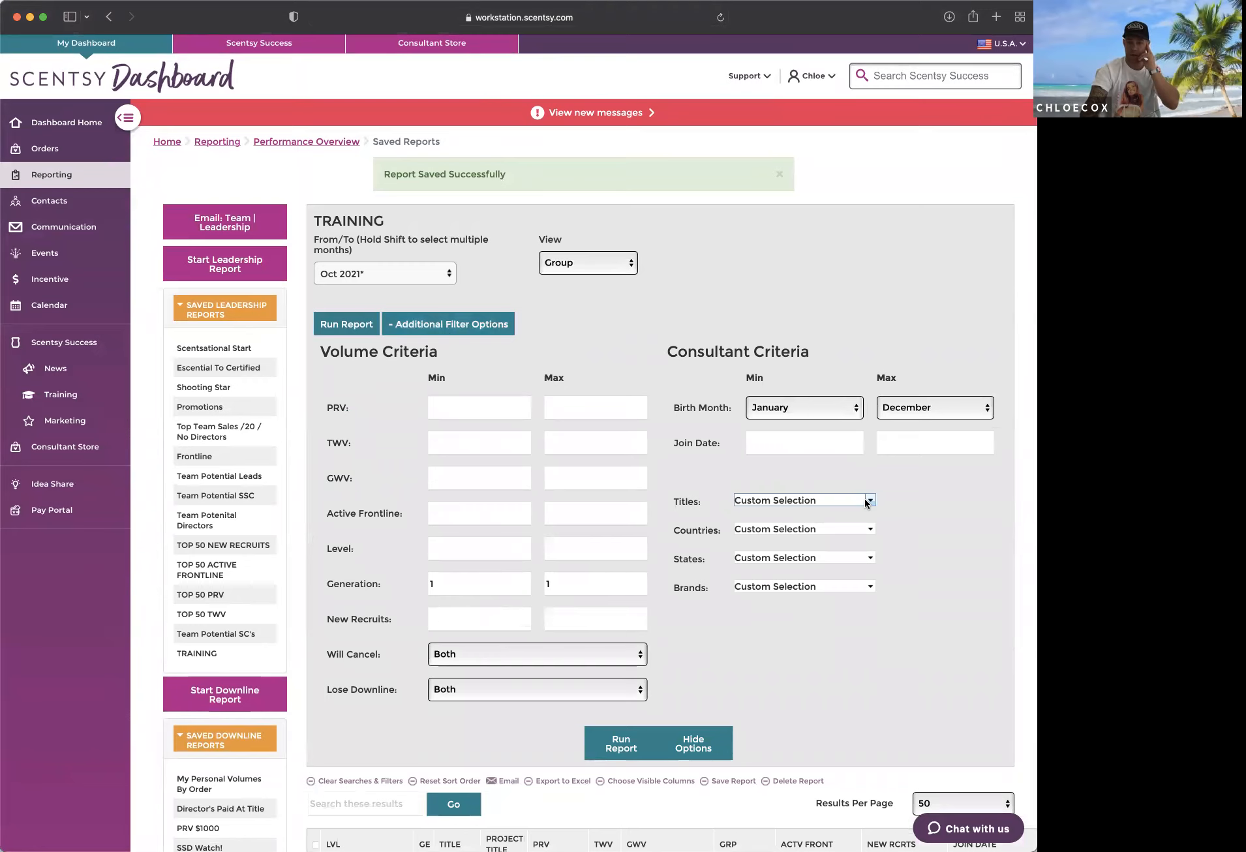
pyautogui.click(868, 501)
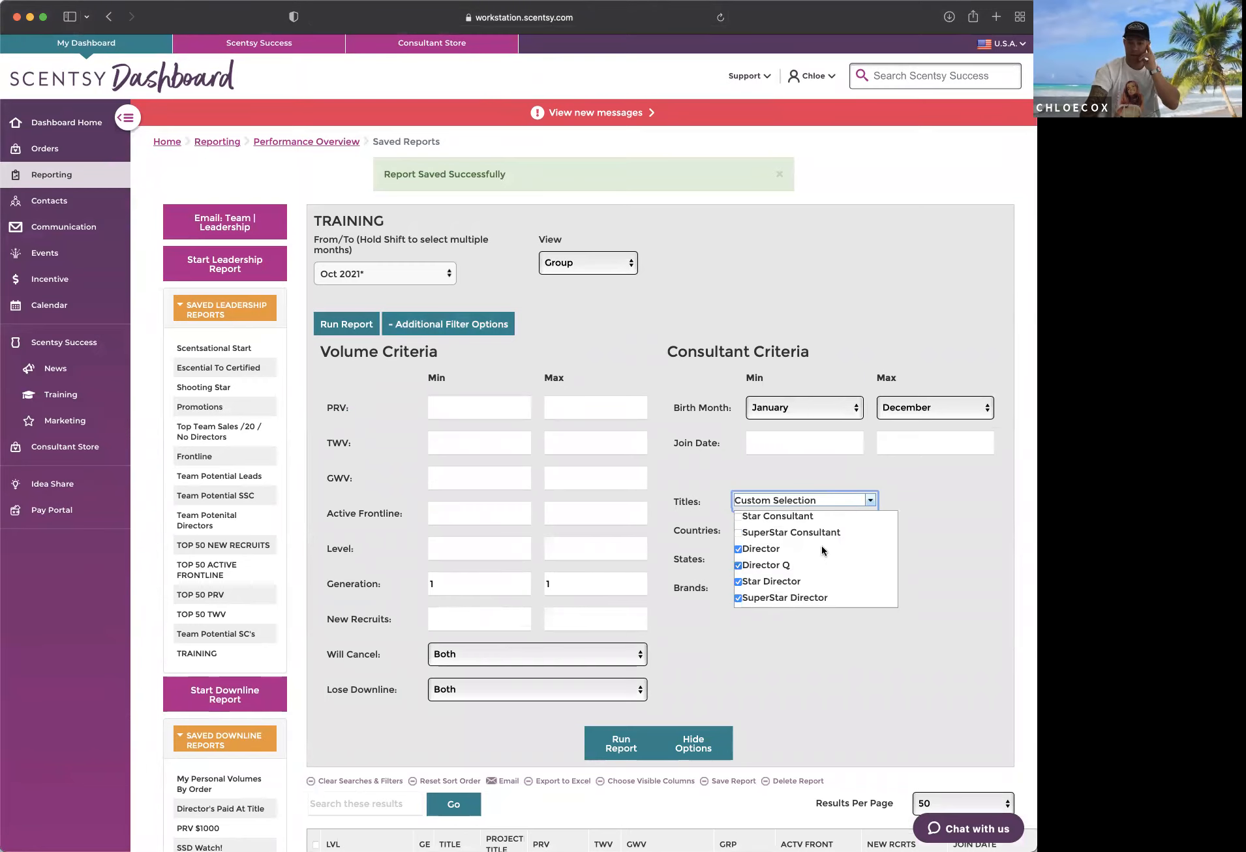
pyautogui.click(700, 672)
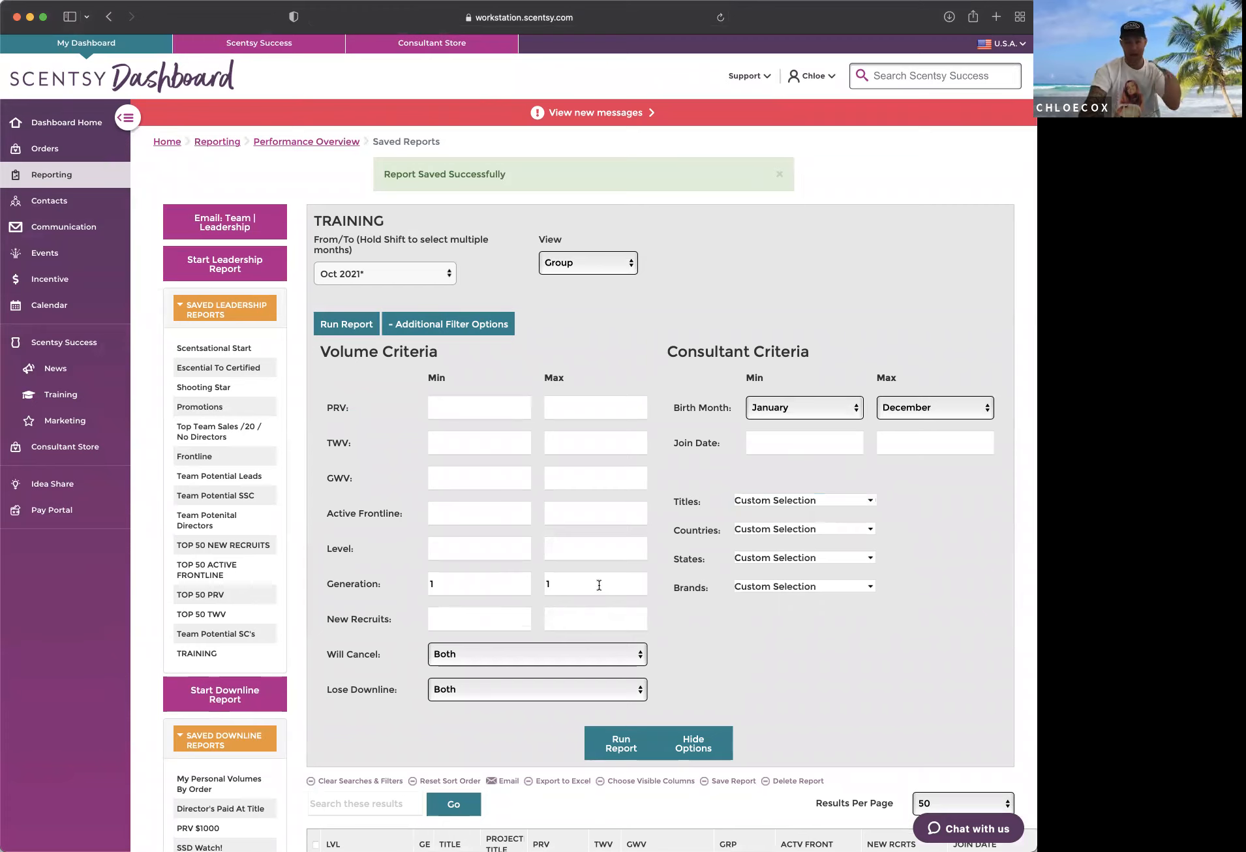
# Step: Clear both the maximum and minimum Generation values from the volume criteria
pyautogui.doubleClick(553, 584)
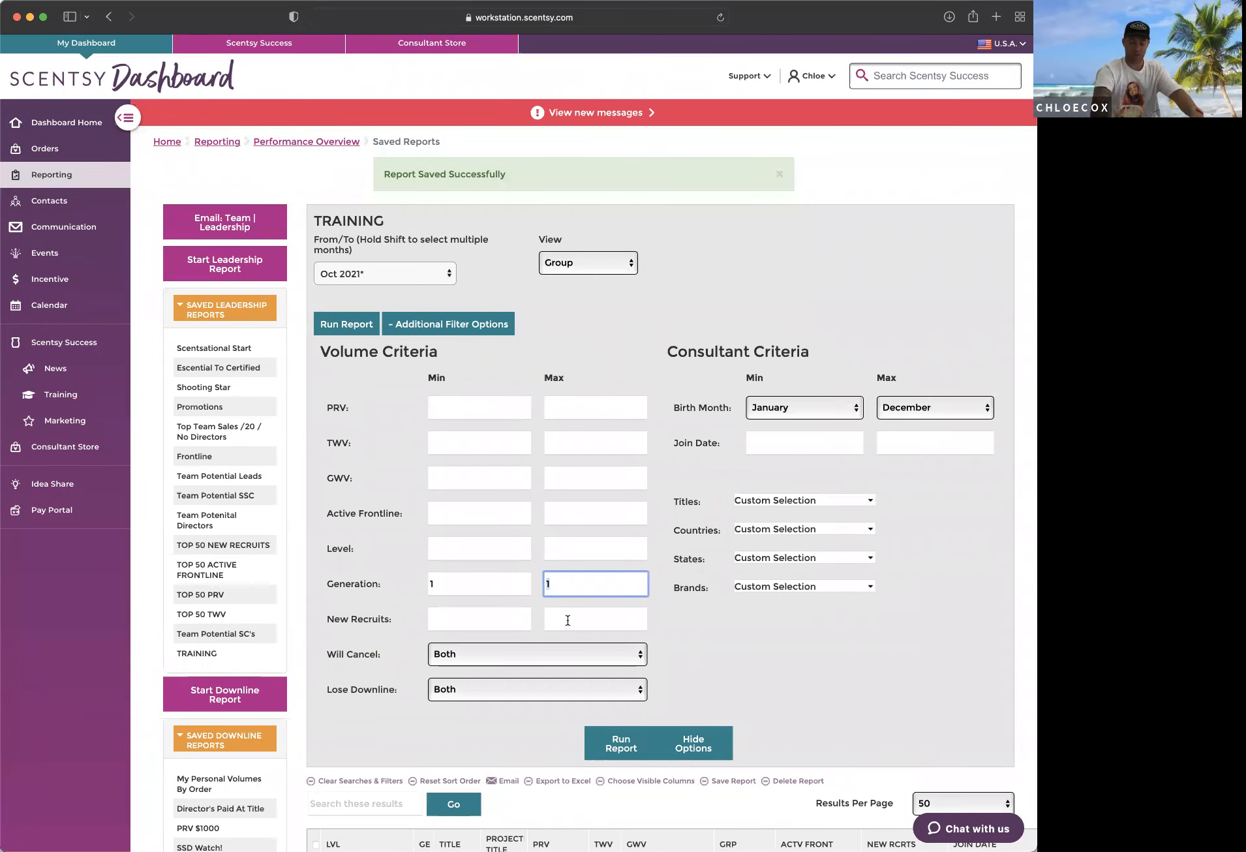
pyautogui.press('BackSpace')
pyautogui.hotkey('shift', 'Tab')
pyautogui.press('BackSpace')
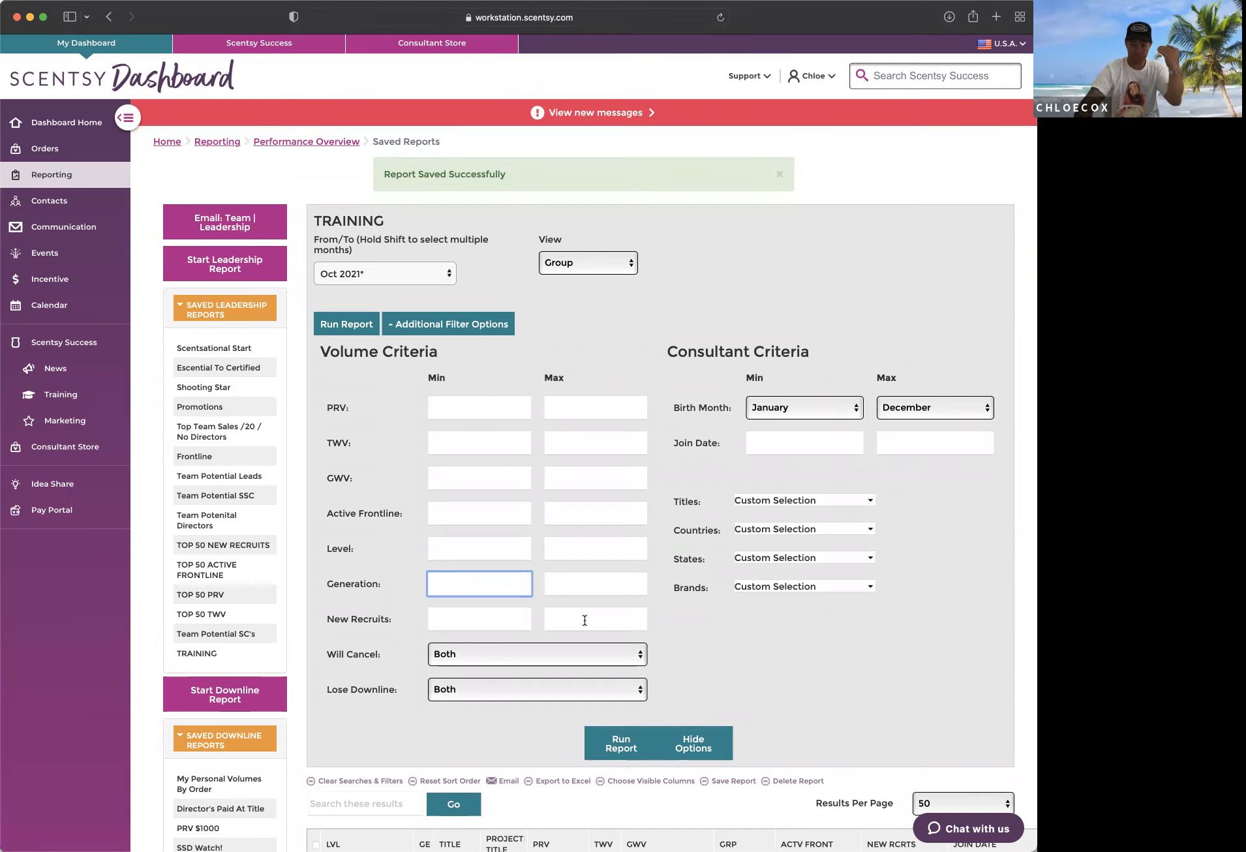
pyautogui.click(808, 671)
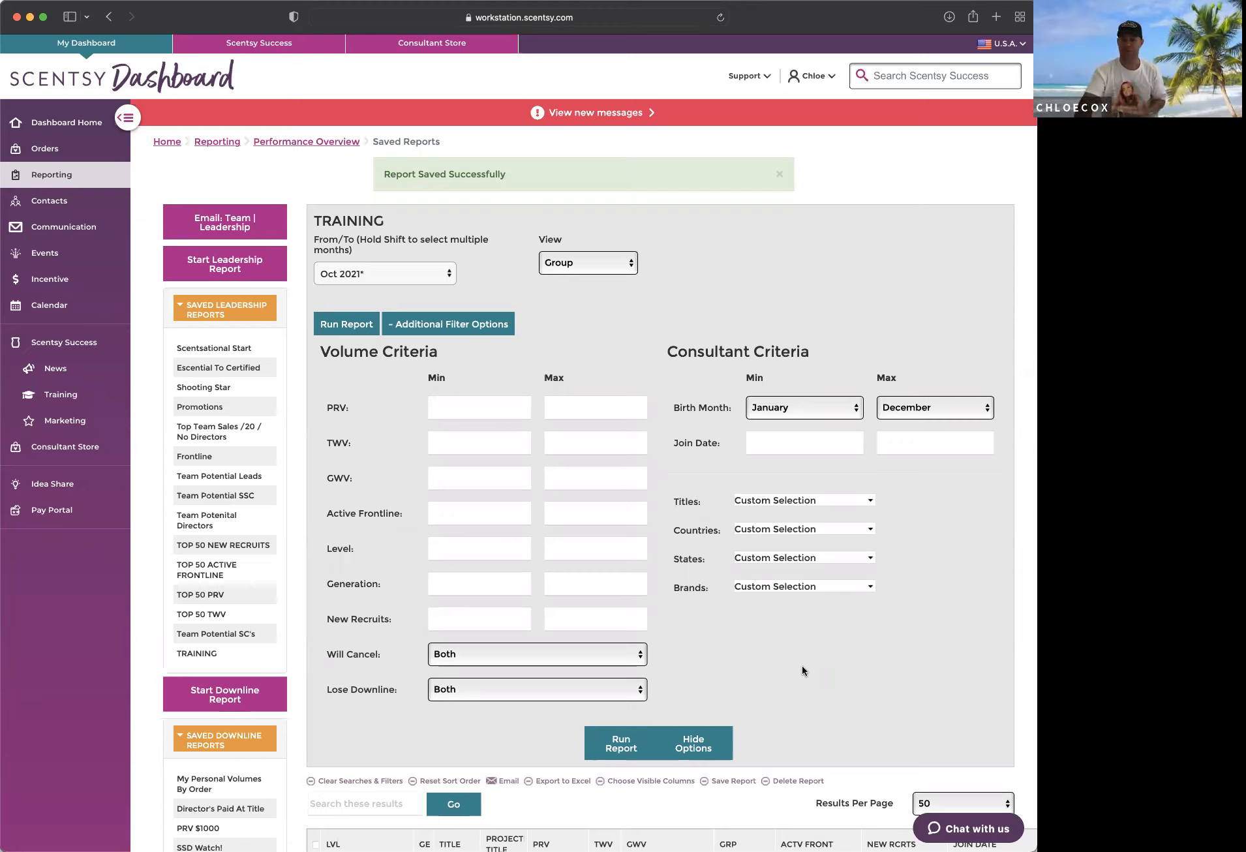
# Step: Select May 2021 as the starting month of the report's From/To period
pyautogui.click(384, 272)
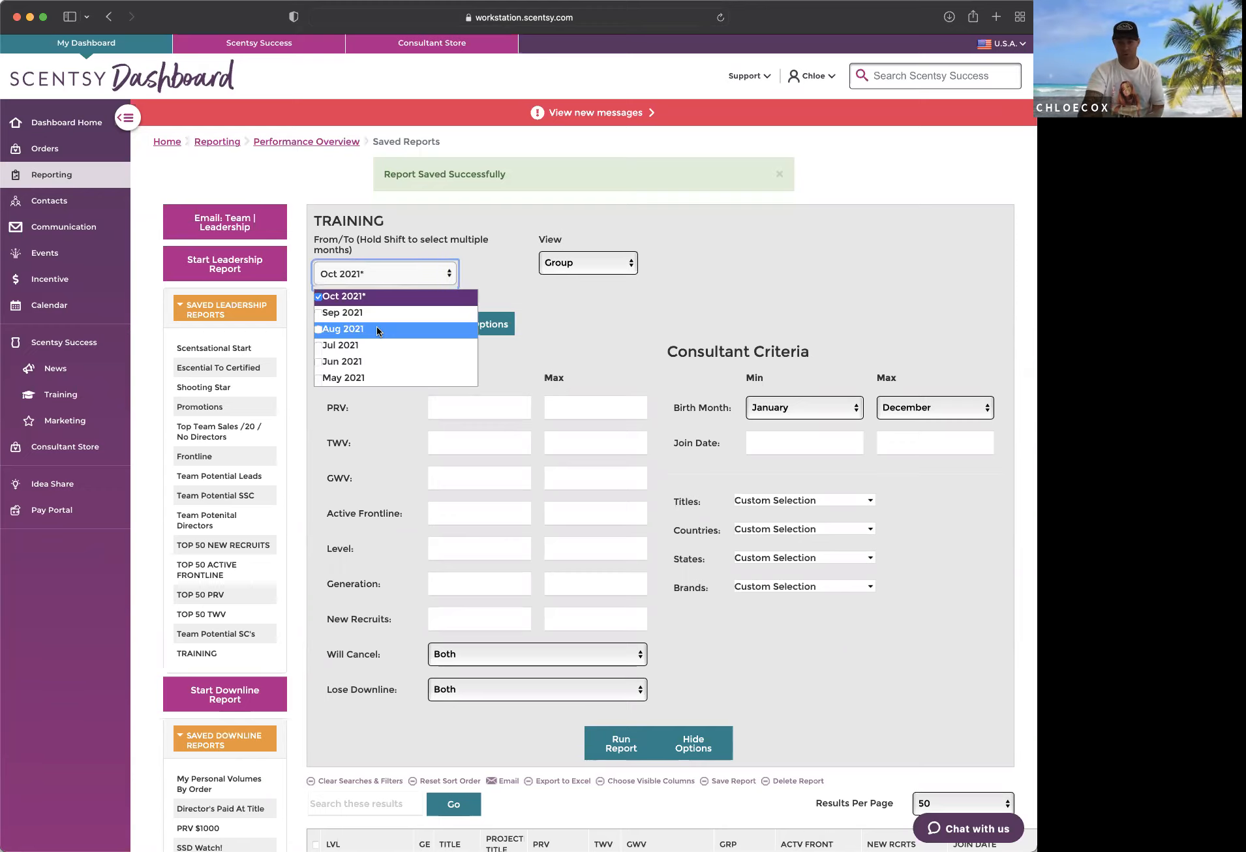
pyautogui.scroll(-3, 374, 329)
pyautogui.scroll(-1, 373, 328)
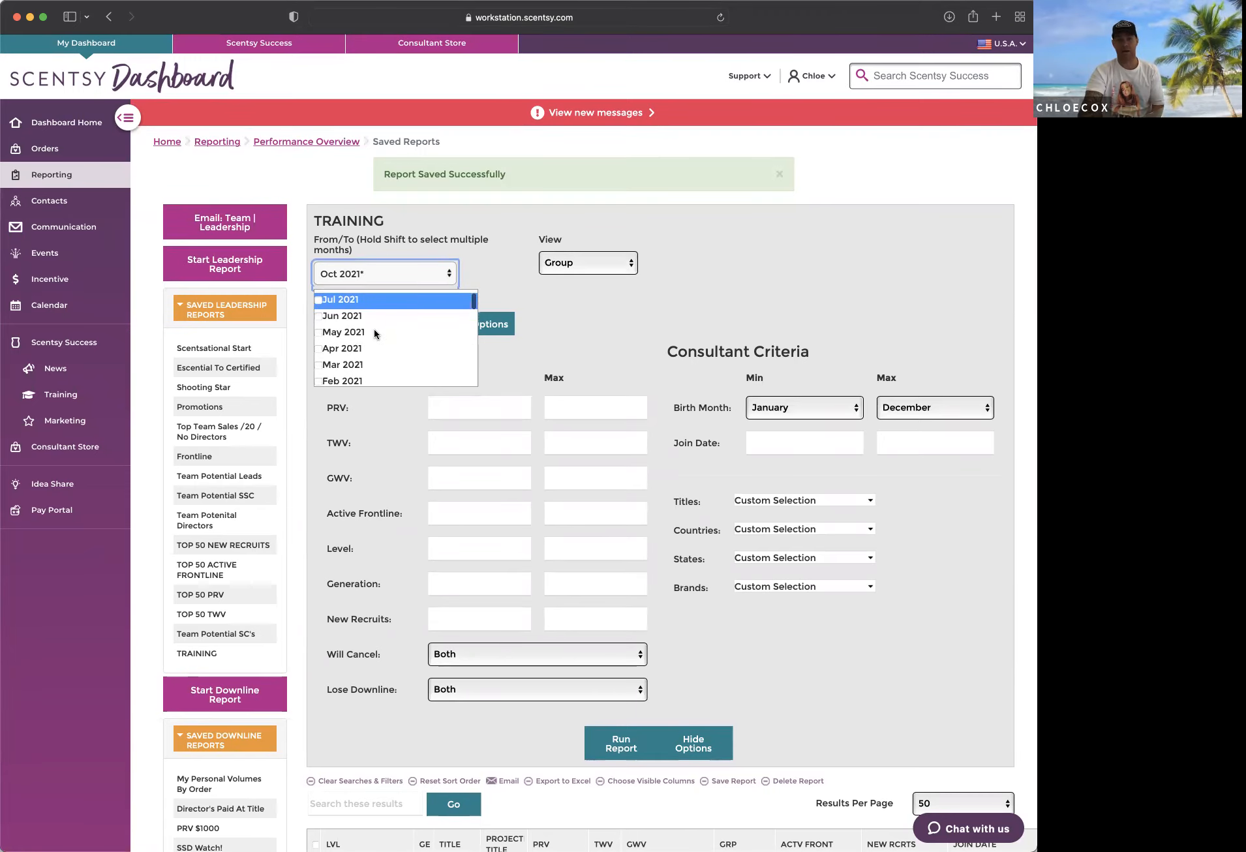
pyautogui.click(319, 335)
pyautogui.scroll(2, 366, 334)
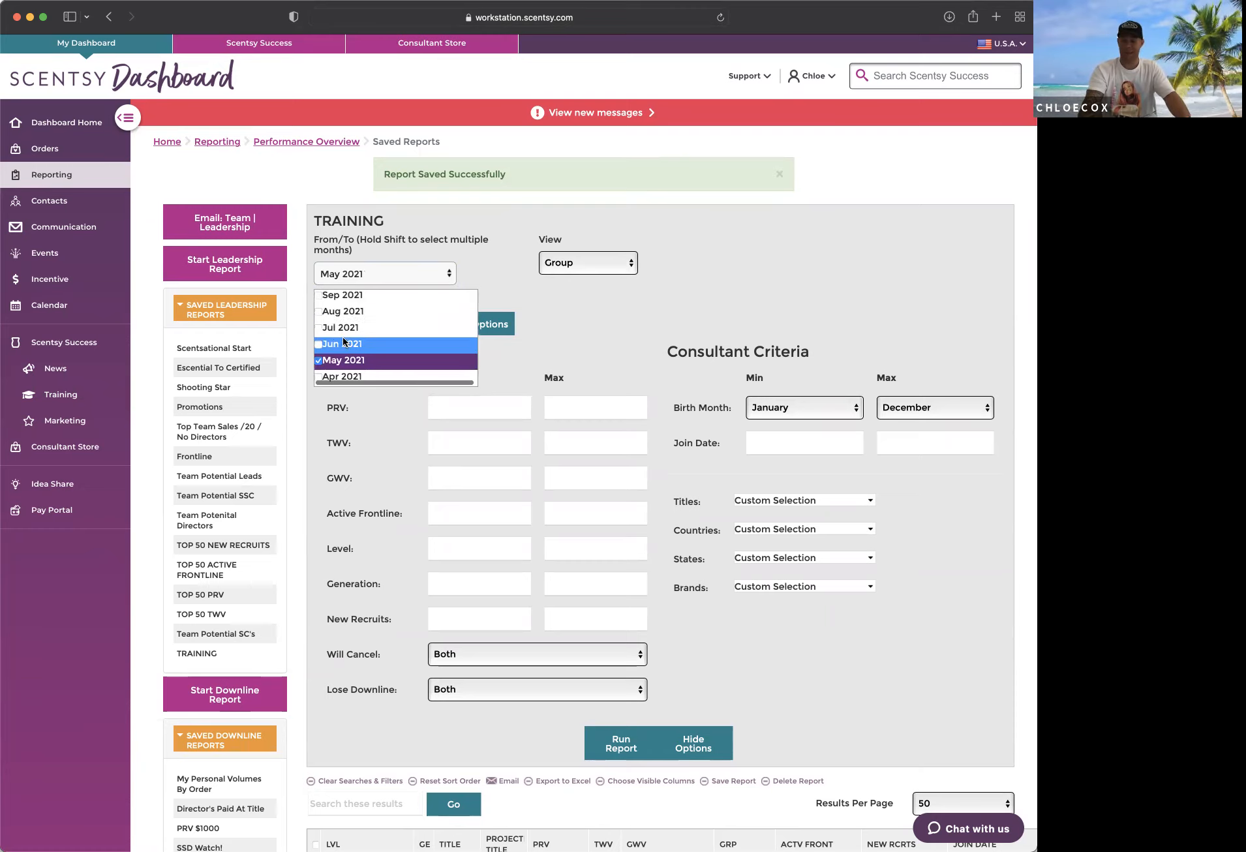
pyautogui.scroll(-2, 344, 332)
pyautogui.scroll(1, 366, 338)
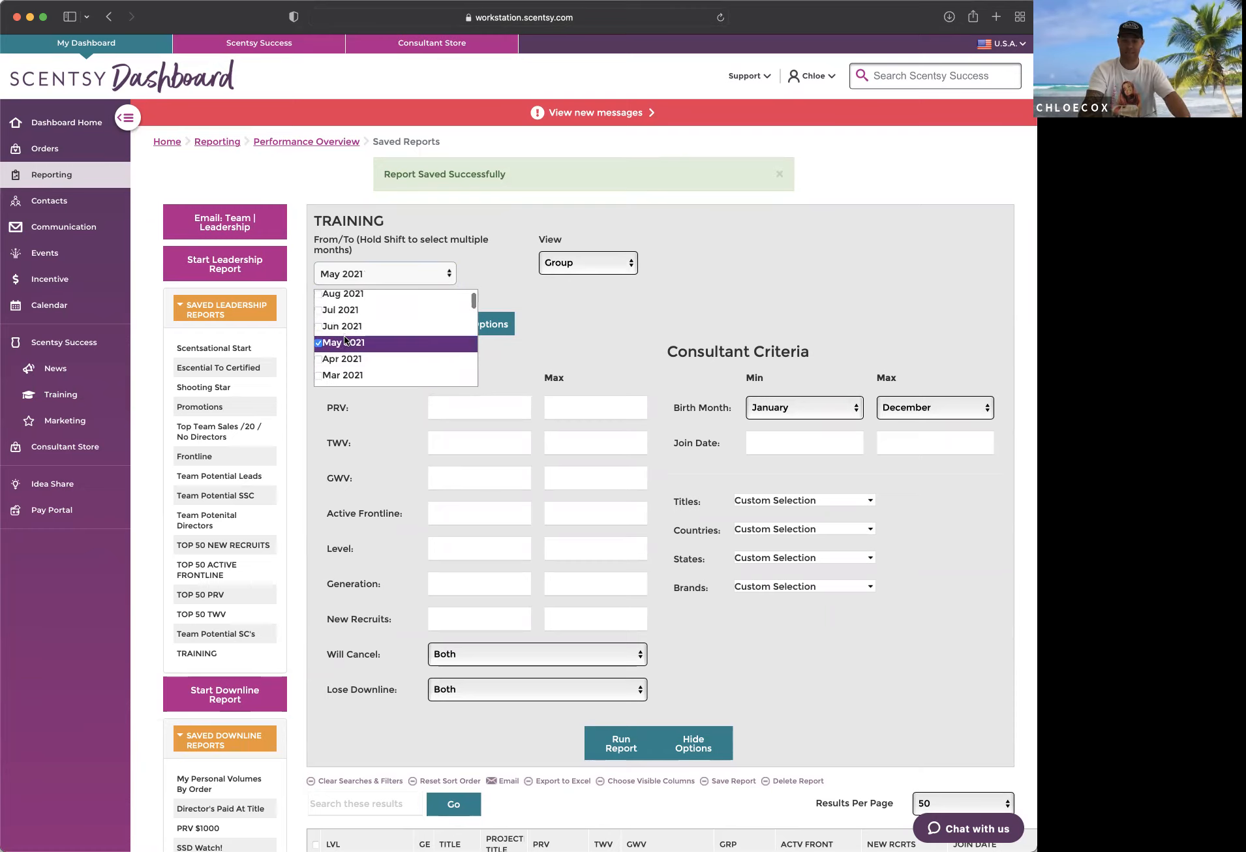
# Step: Extend the From/To period from May 2021 through Oct 2021 and close the month list
pyautogui.keyDown('shift'); pyautogui.click(320, 332); pyautogui.keyUp('shift')
pyautogui.keyDown('shift'); pyautogui.click(321, 317); pyautogui.keyUp('shift')
pyautogui.scroll(2, 326, 326)
pyautogui.keyDown('shift'); pyautogui.click(326, 328); pyautogui.keyUp('shift')
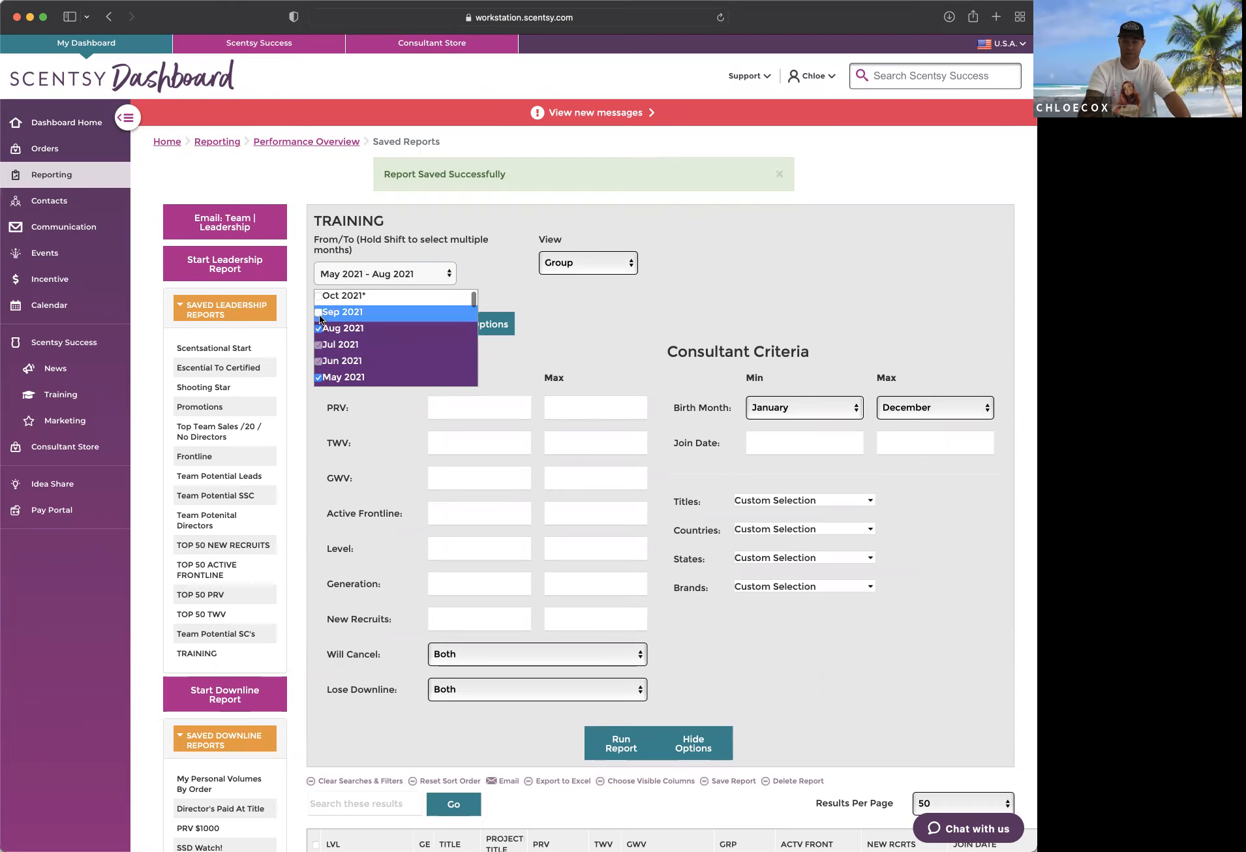
pyautogui.keyDown('shift'); pyautogui.click(326, 316); pyautogui.keyUp('shift')
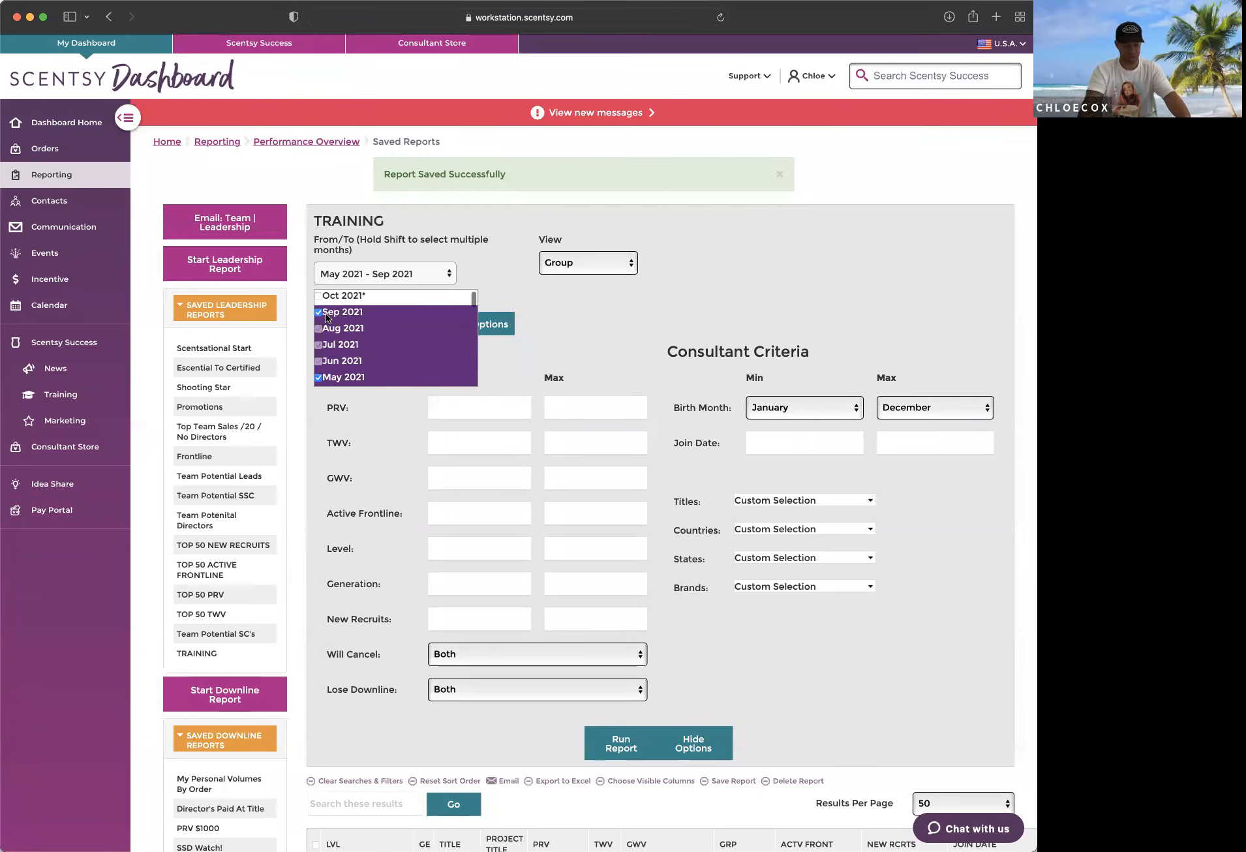
pyautogui.keyDown('shift'); pyautogui.click(318, 295); pyautogui.keyUp('shift')
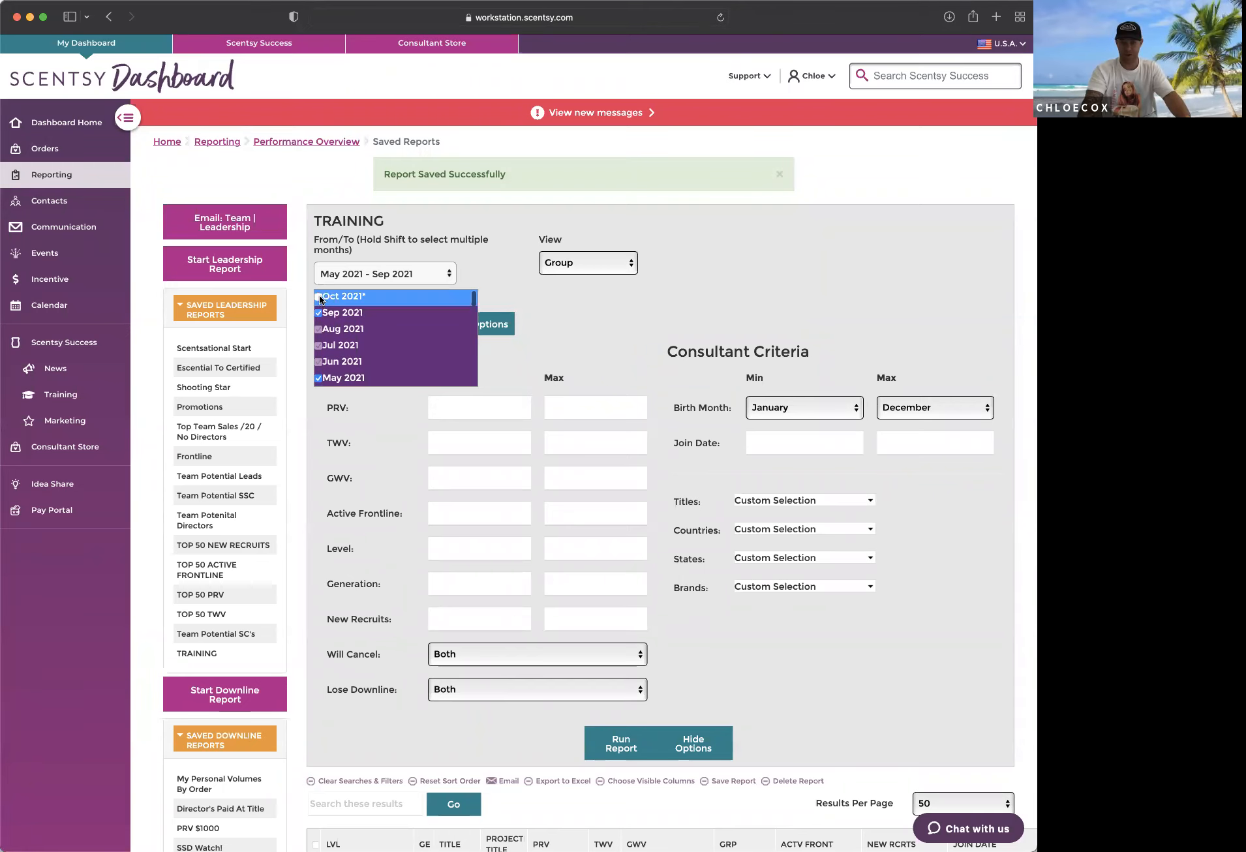
pyautogui.scroll(-5, 377, 321)
pyautogui.scroll(4, 376, 321)
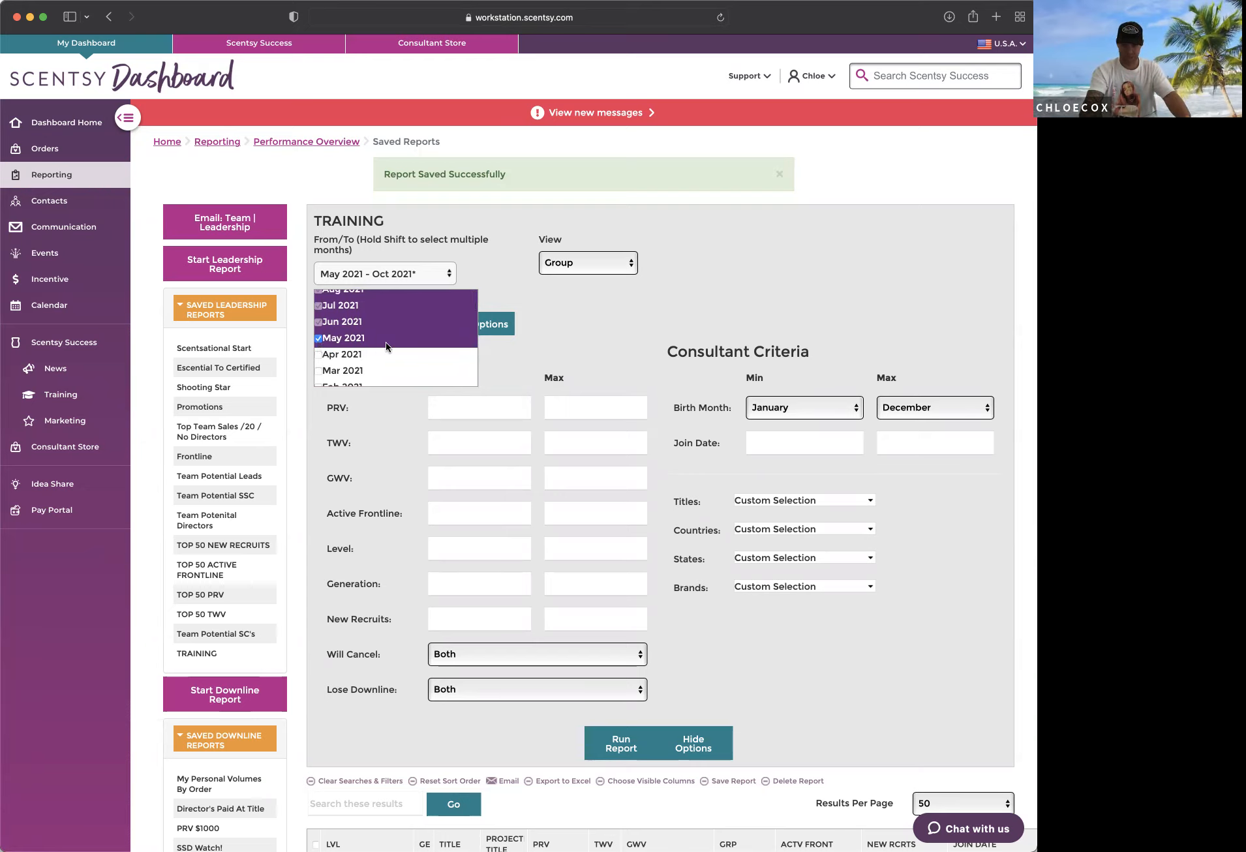
pyautogui.scroll(2, 385, 341)
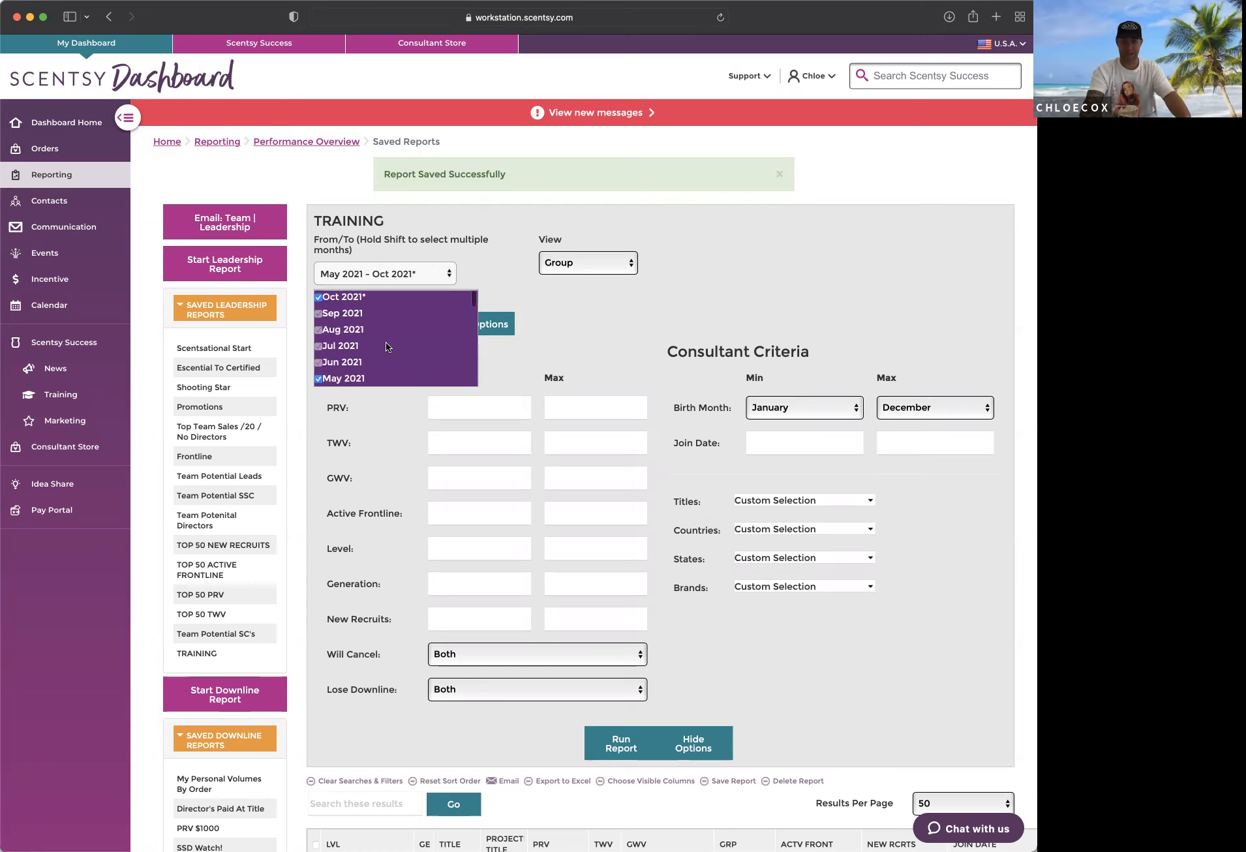
pyautogui.click(566, 310)
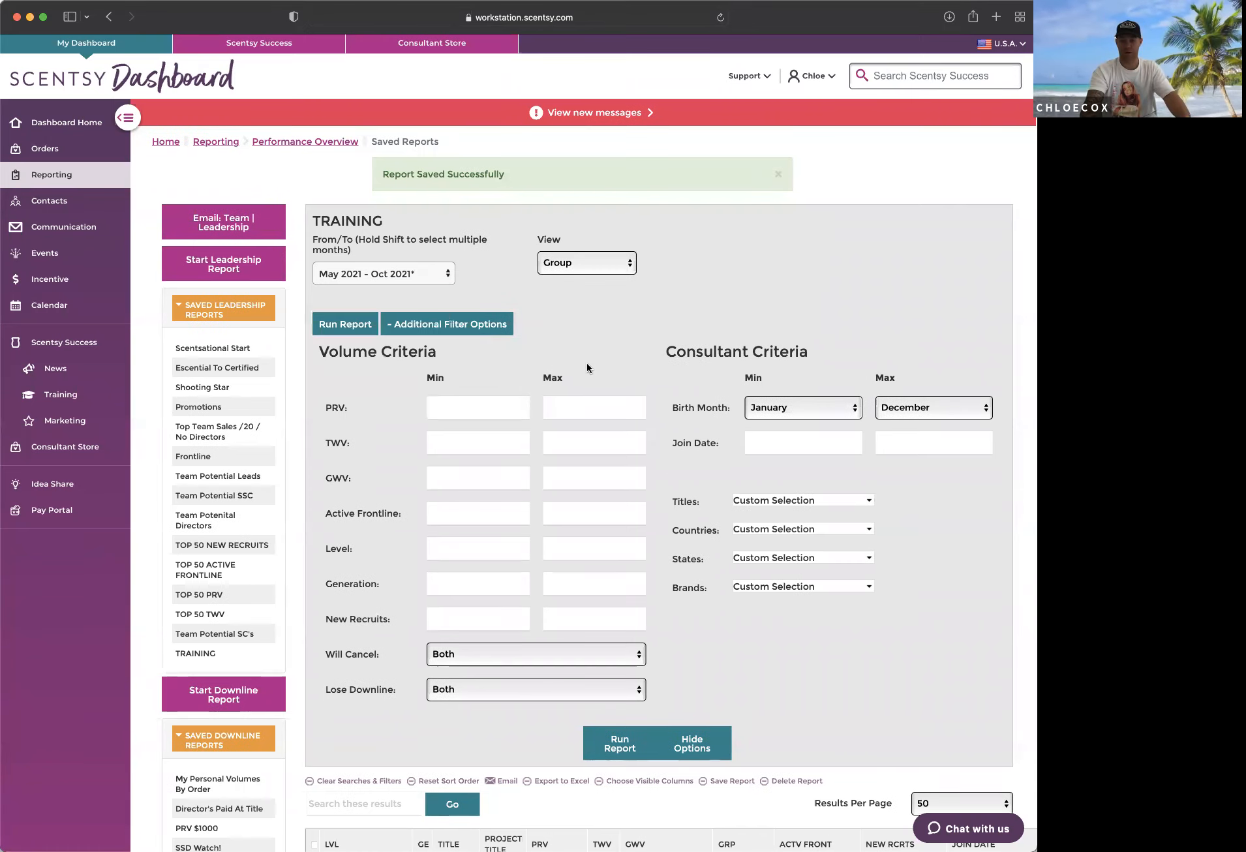
# Step: Run the TRAINING report for May 2021 through Oct 2021 and sort the results by PRV from highest to lowest
pyautogui.click(623, 749)
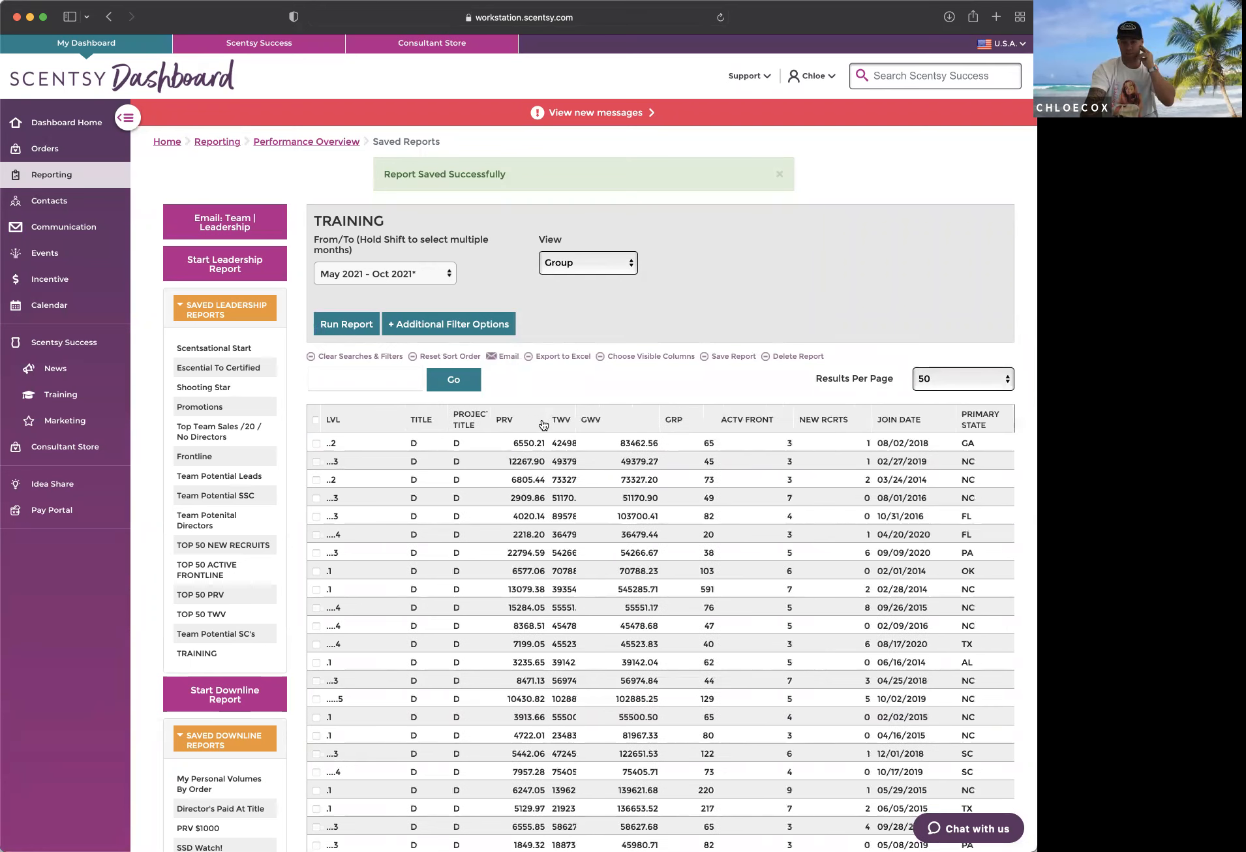
pyautogui.click(522, 421)
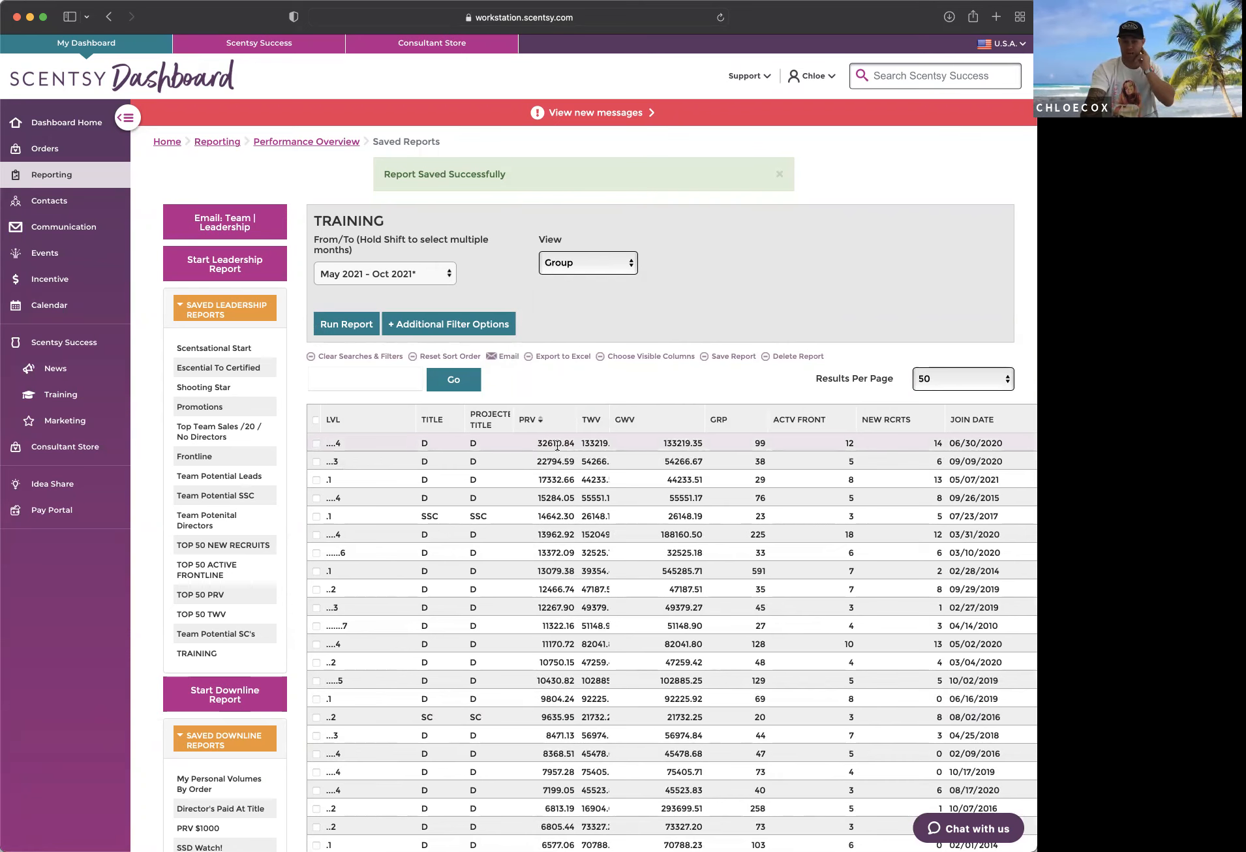
pyautogui.scroll(-3, 558, 614)
pyautogui.scroll(-2, 557, 615)
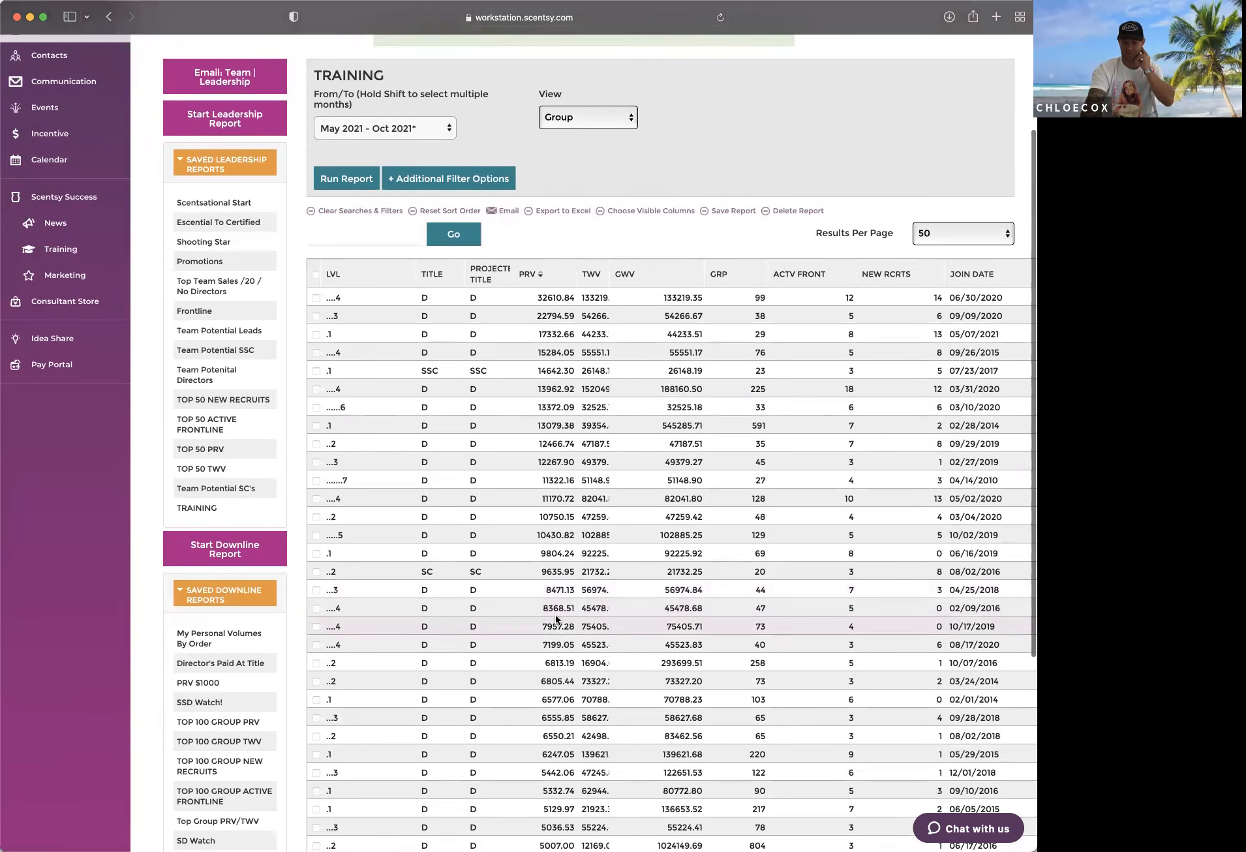
pyautogui.scroll(5, 552, 554)
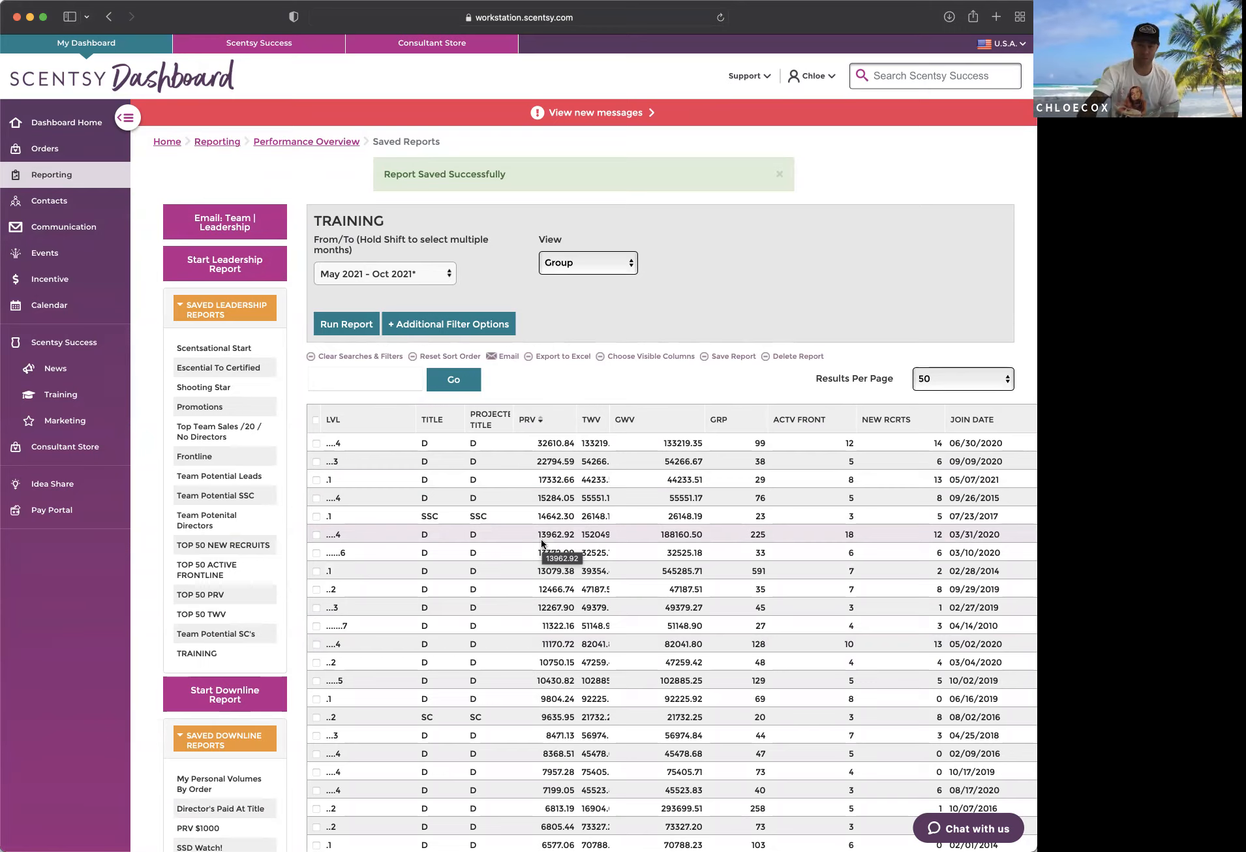
# Step: Sort the six-month TRAINING report results by new recruits in descending order
pyautogui.hscroll(1, 901, 430)
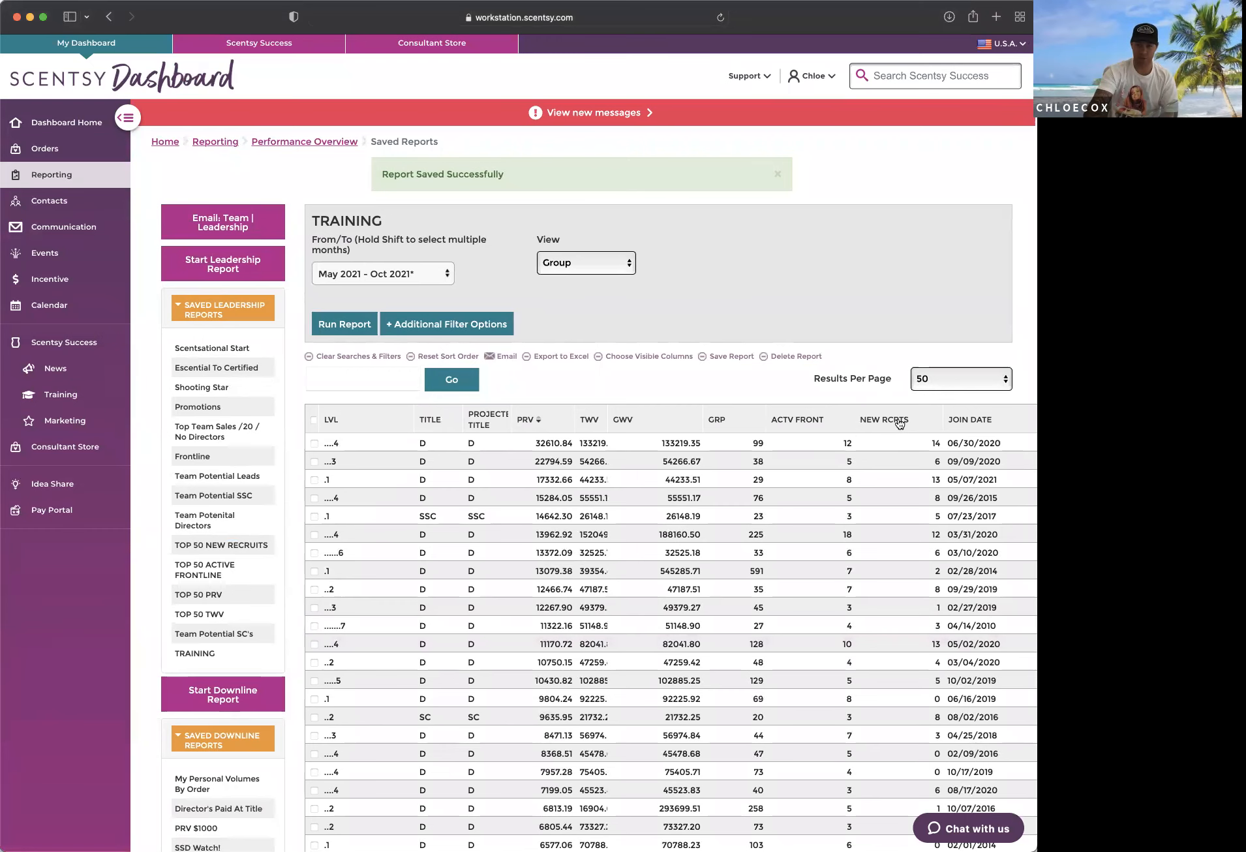
pyautogui.click(894, 421)
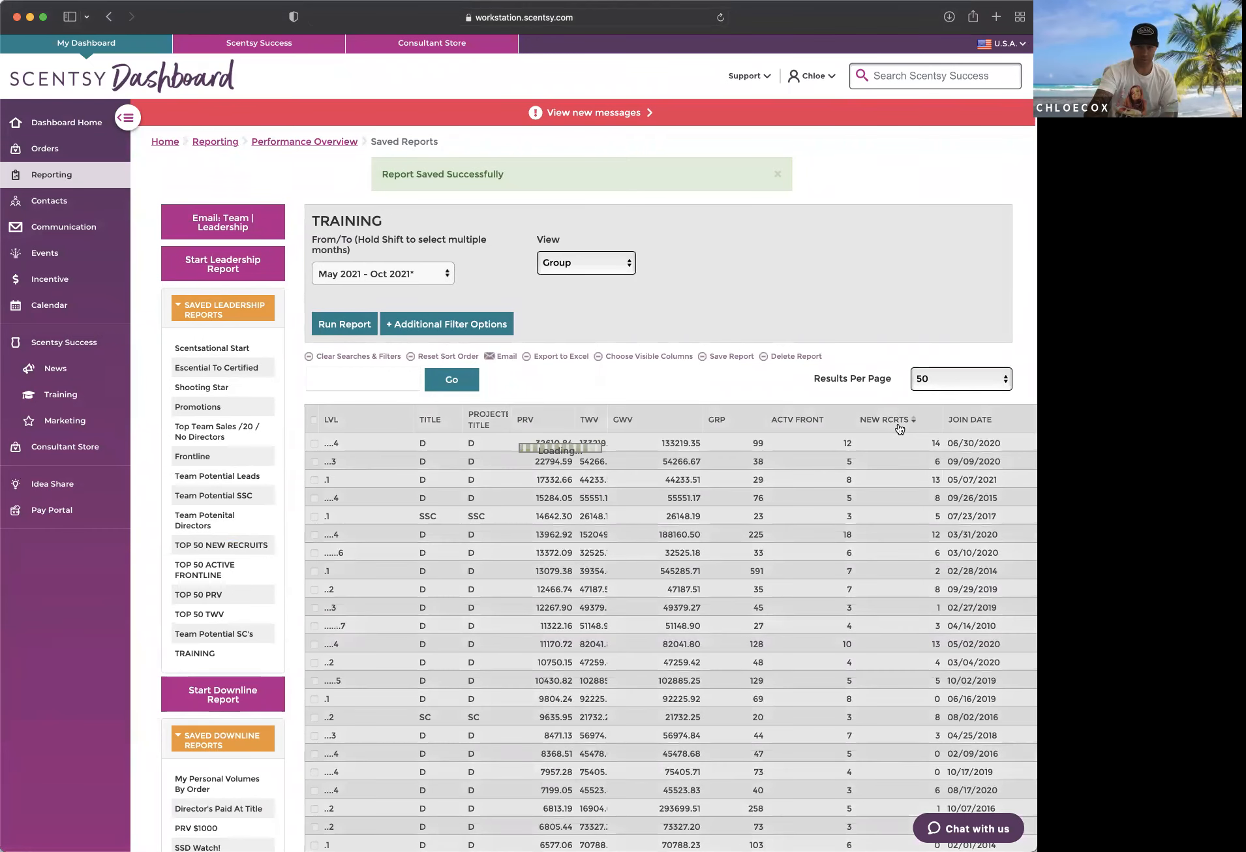